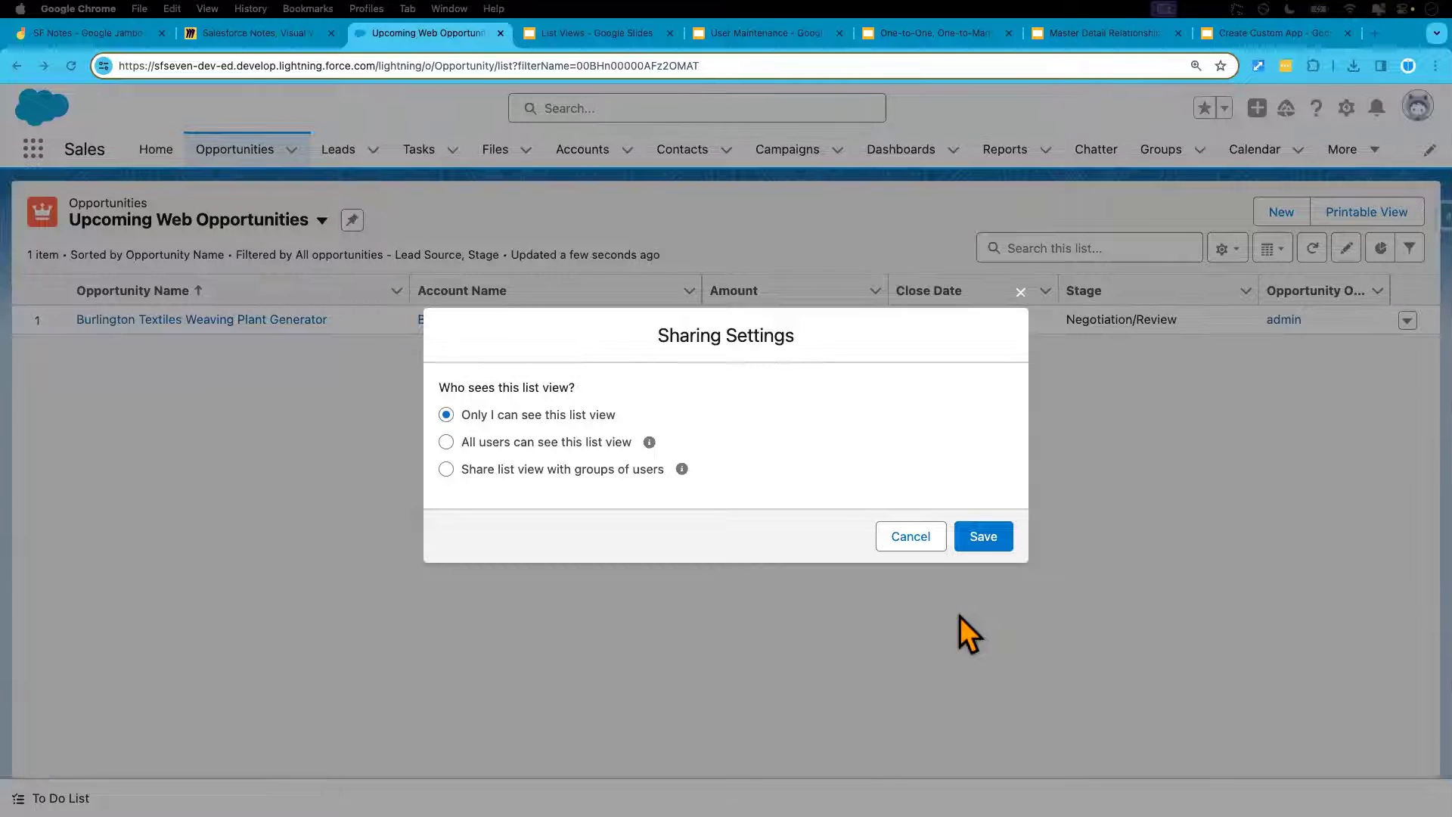
Load the login.salesforce.com page in the Chrome incognito window
key(super+shift+n)
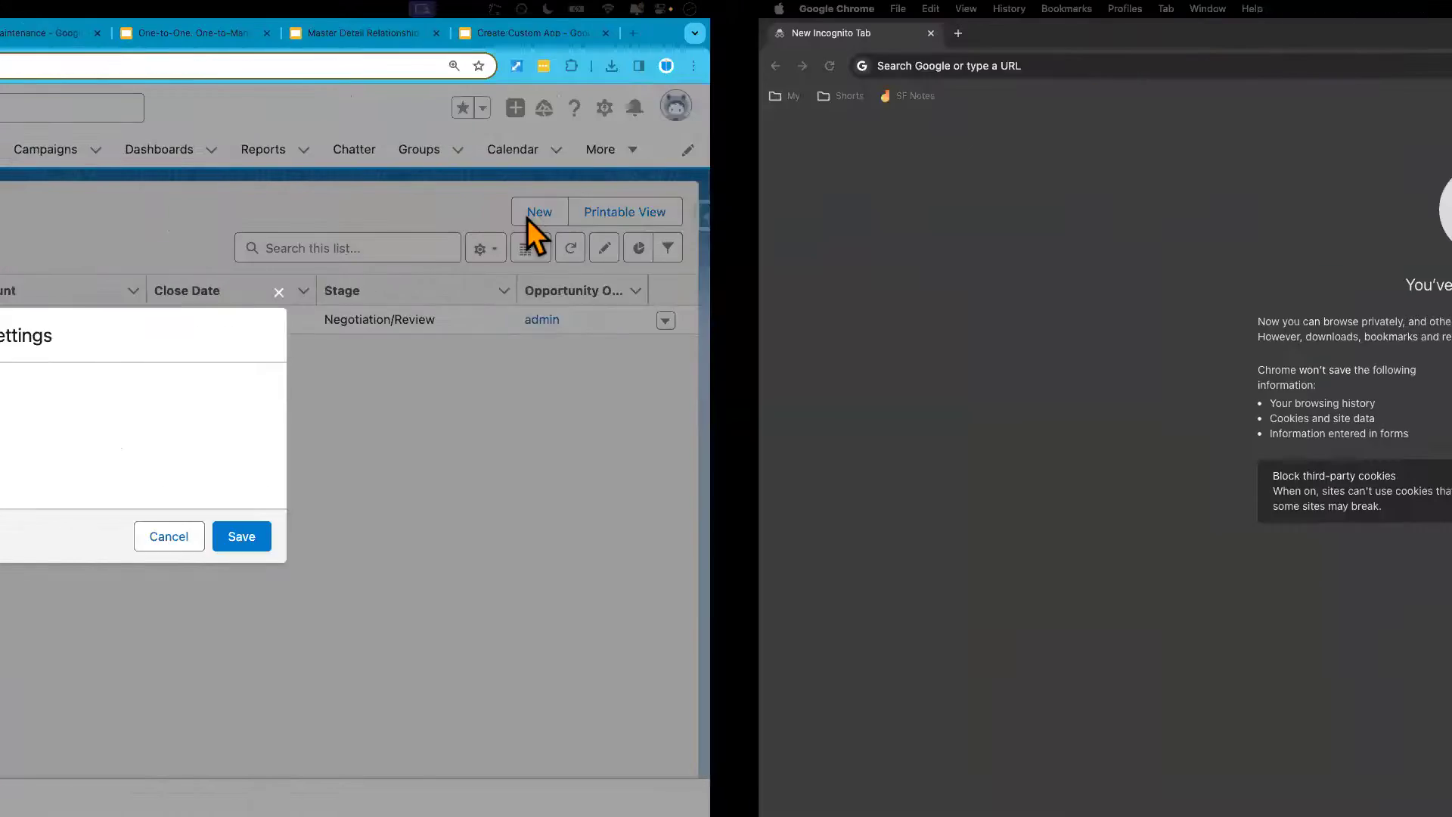
click(333, 73)
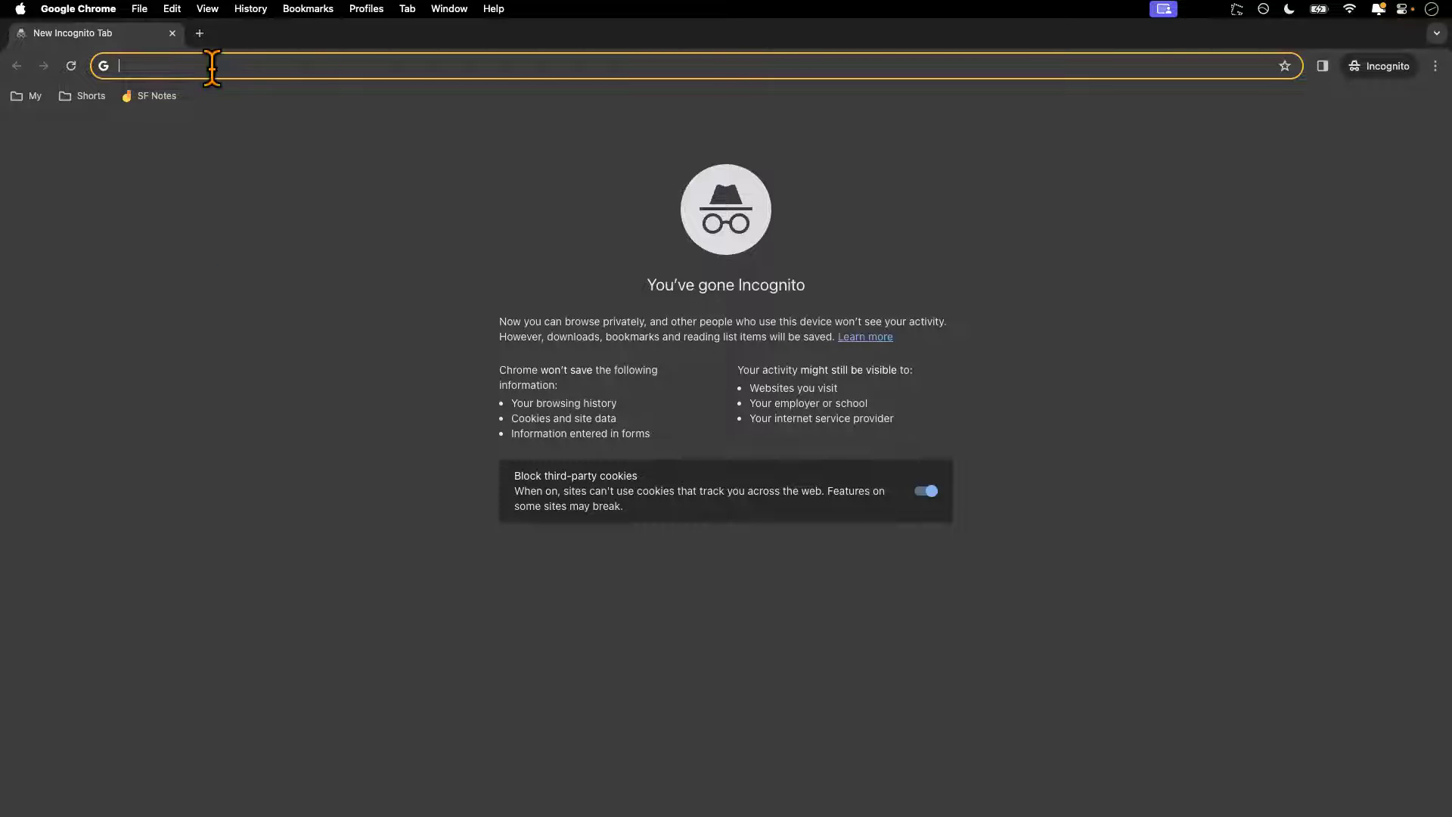
text(login.salesforce.com)
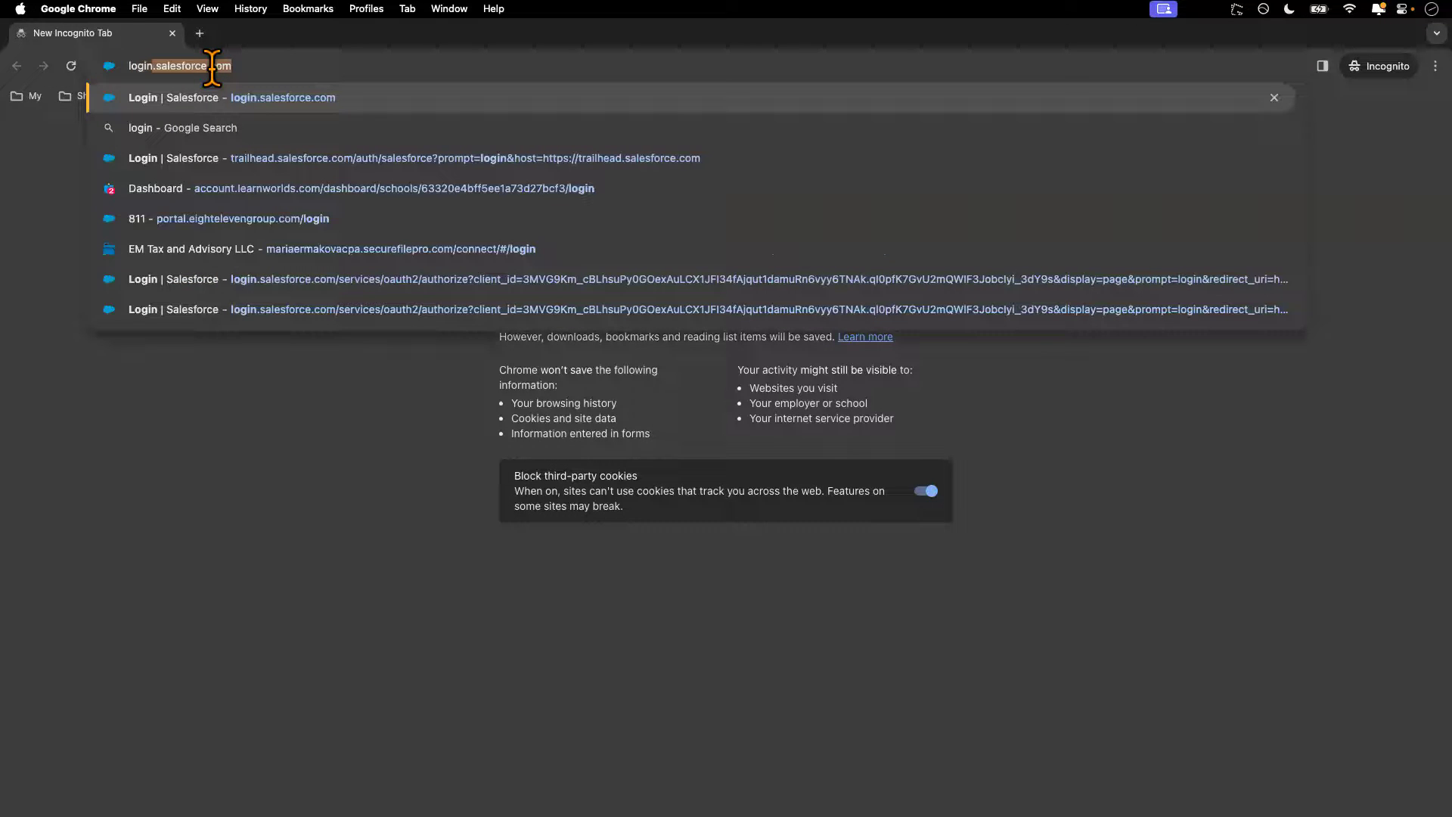
key(Return)
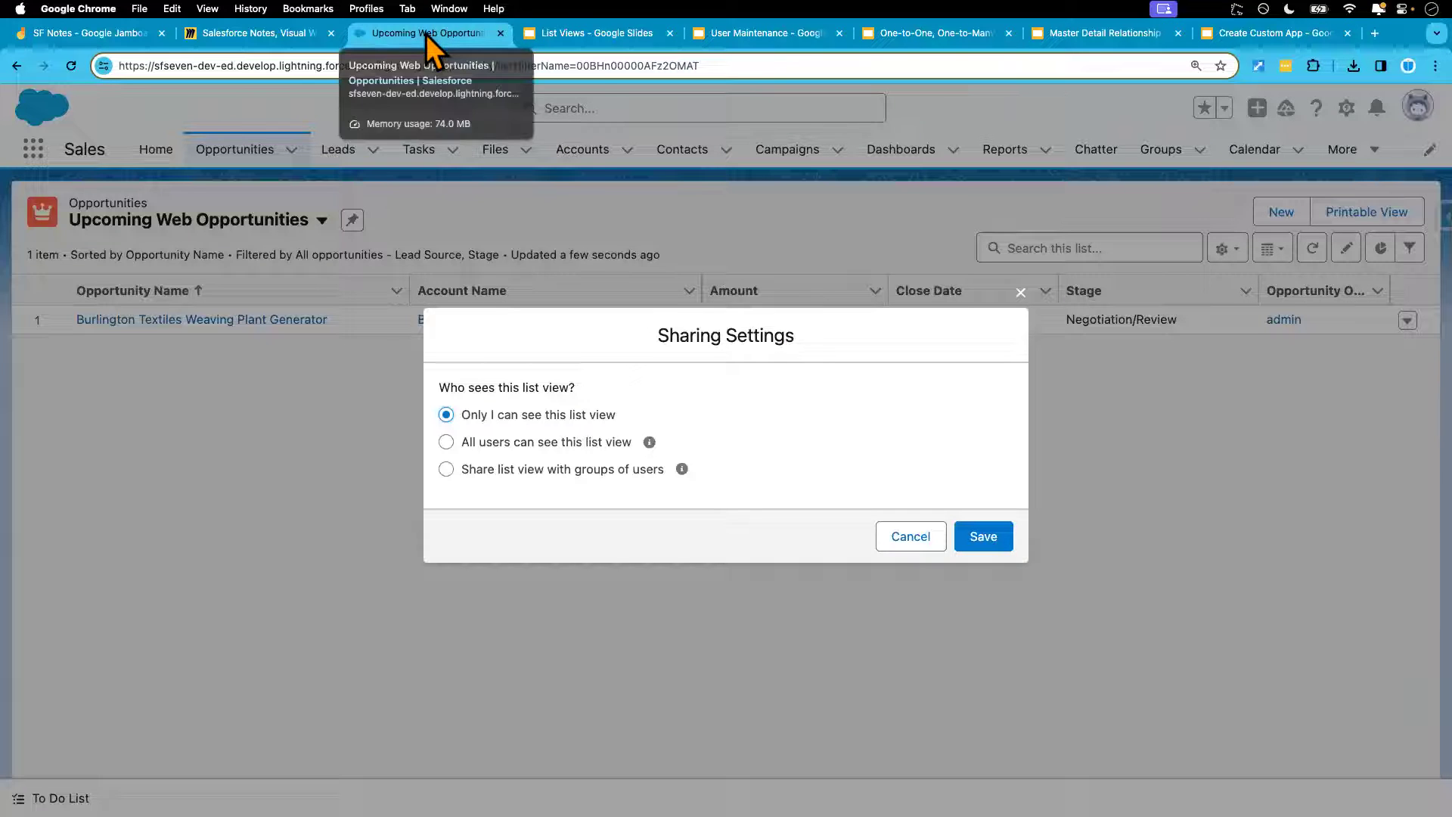
Duplicate the Upcoming Web Opportunities tab and go to the Salesforce home page
right_click(426, 35)
click(466, 134)
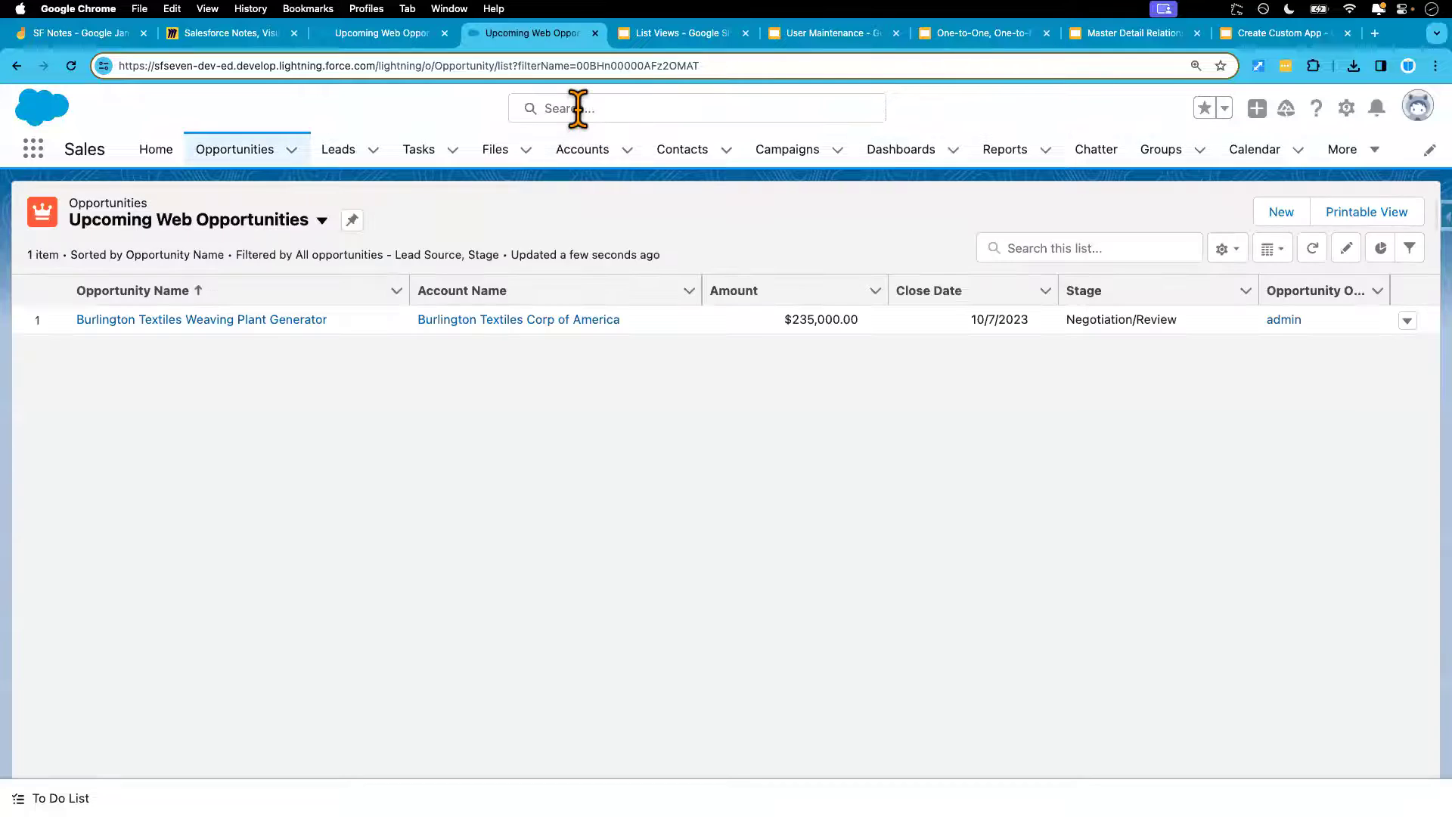
click(578, 110)
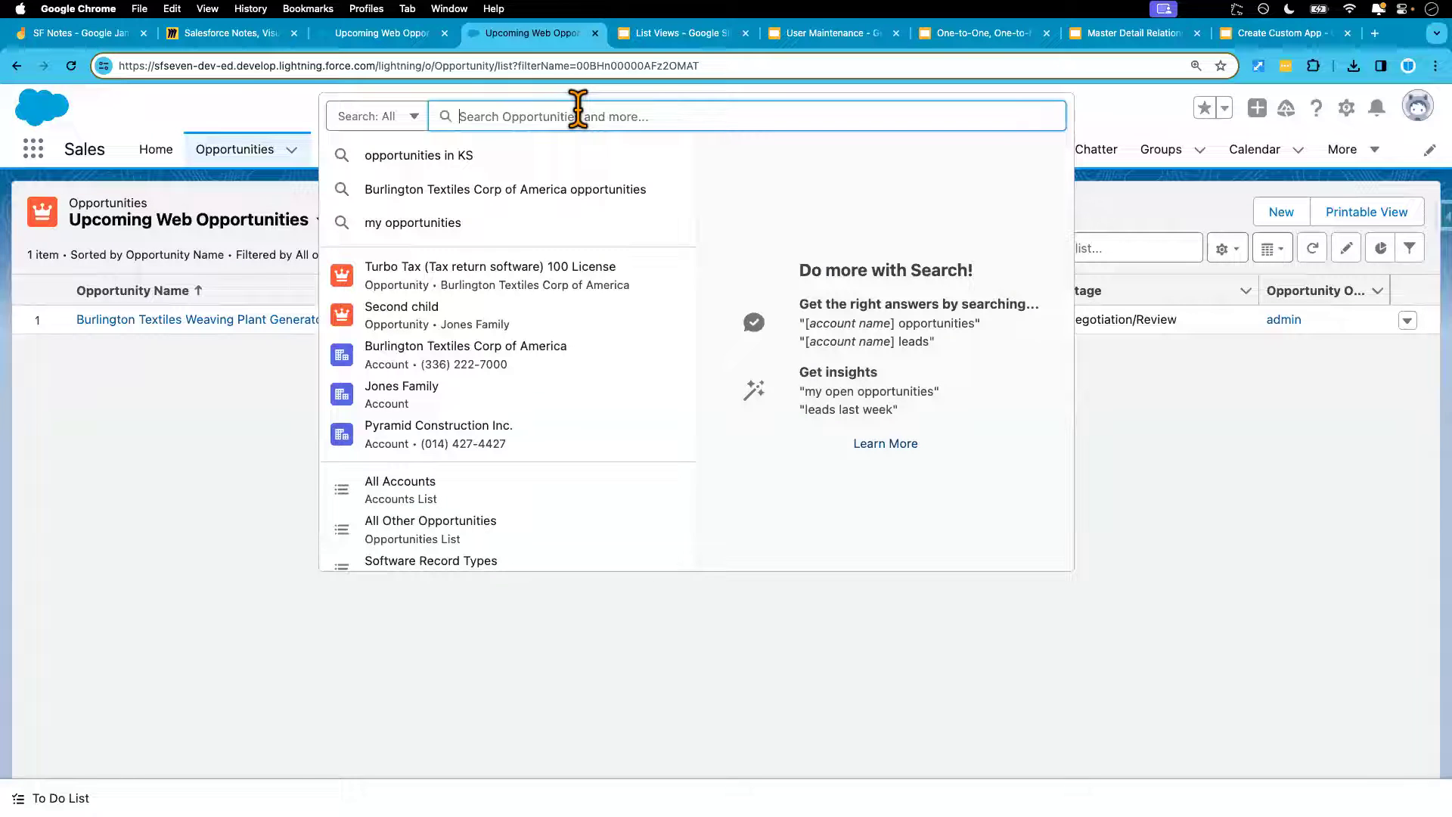
text(test)
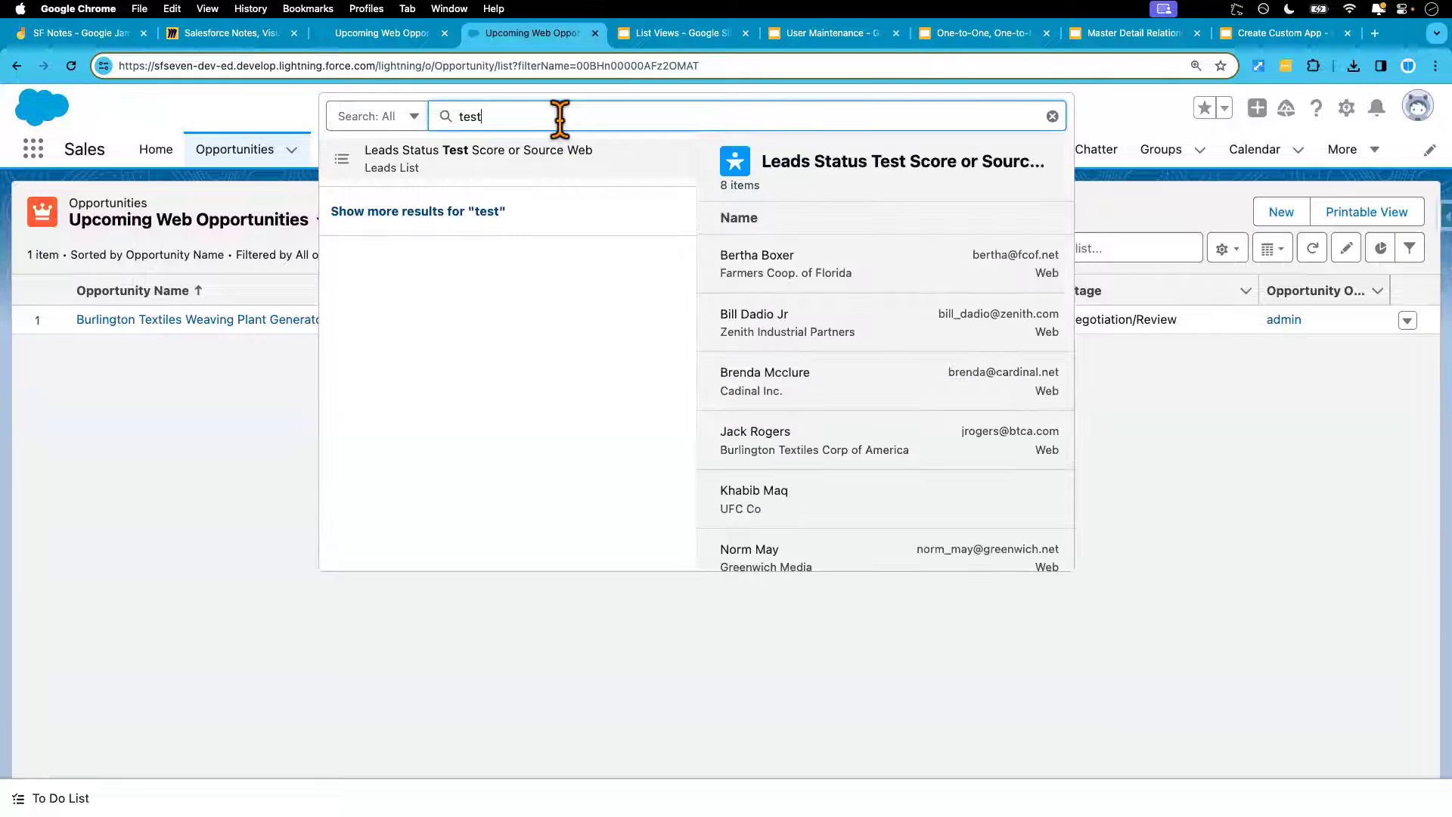
text( user)
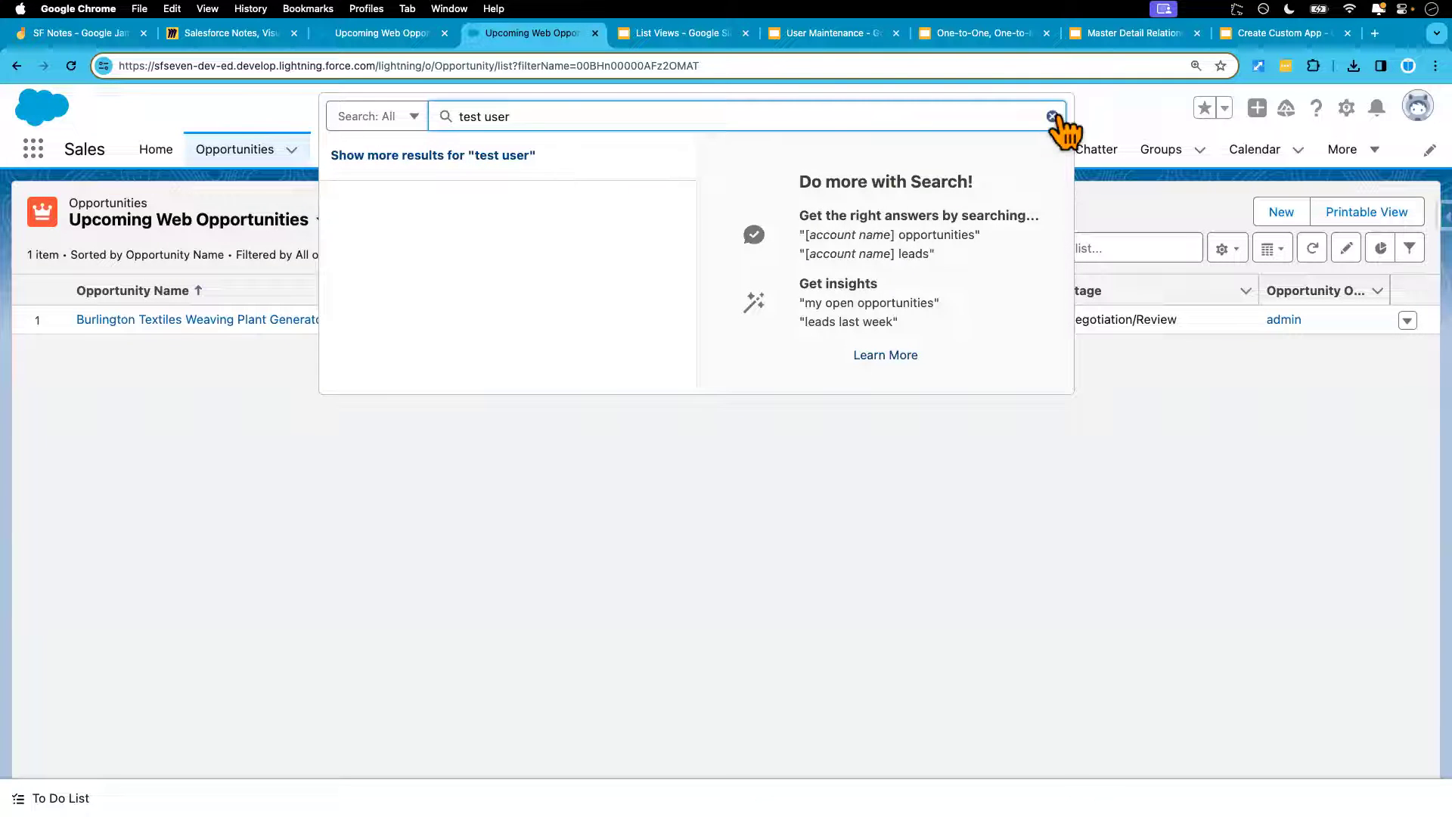
click(156, 151)
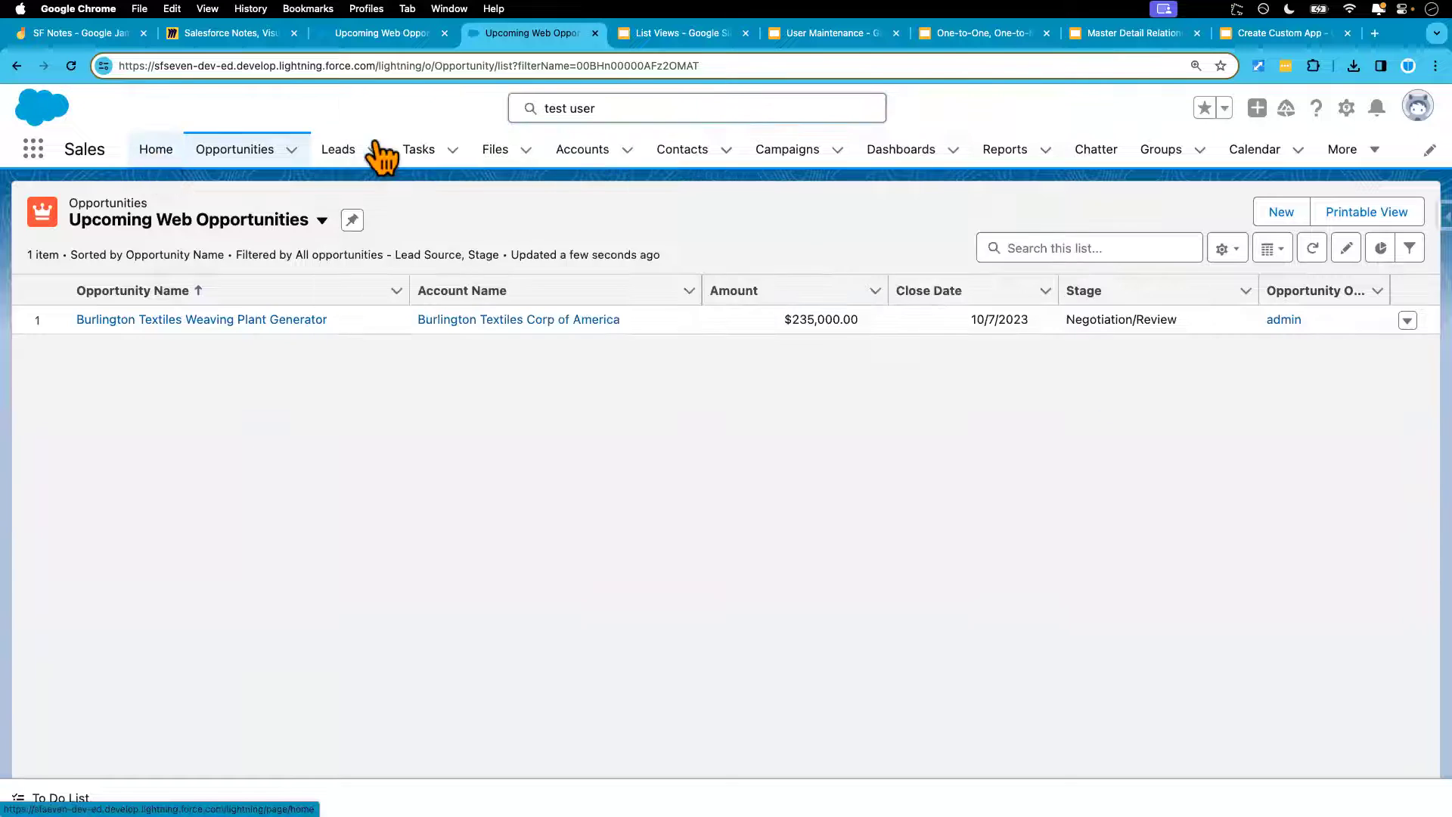
Search for 'test' and open Test User's full user details in Setup
click(575, 108)
text(test)
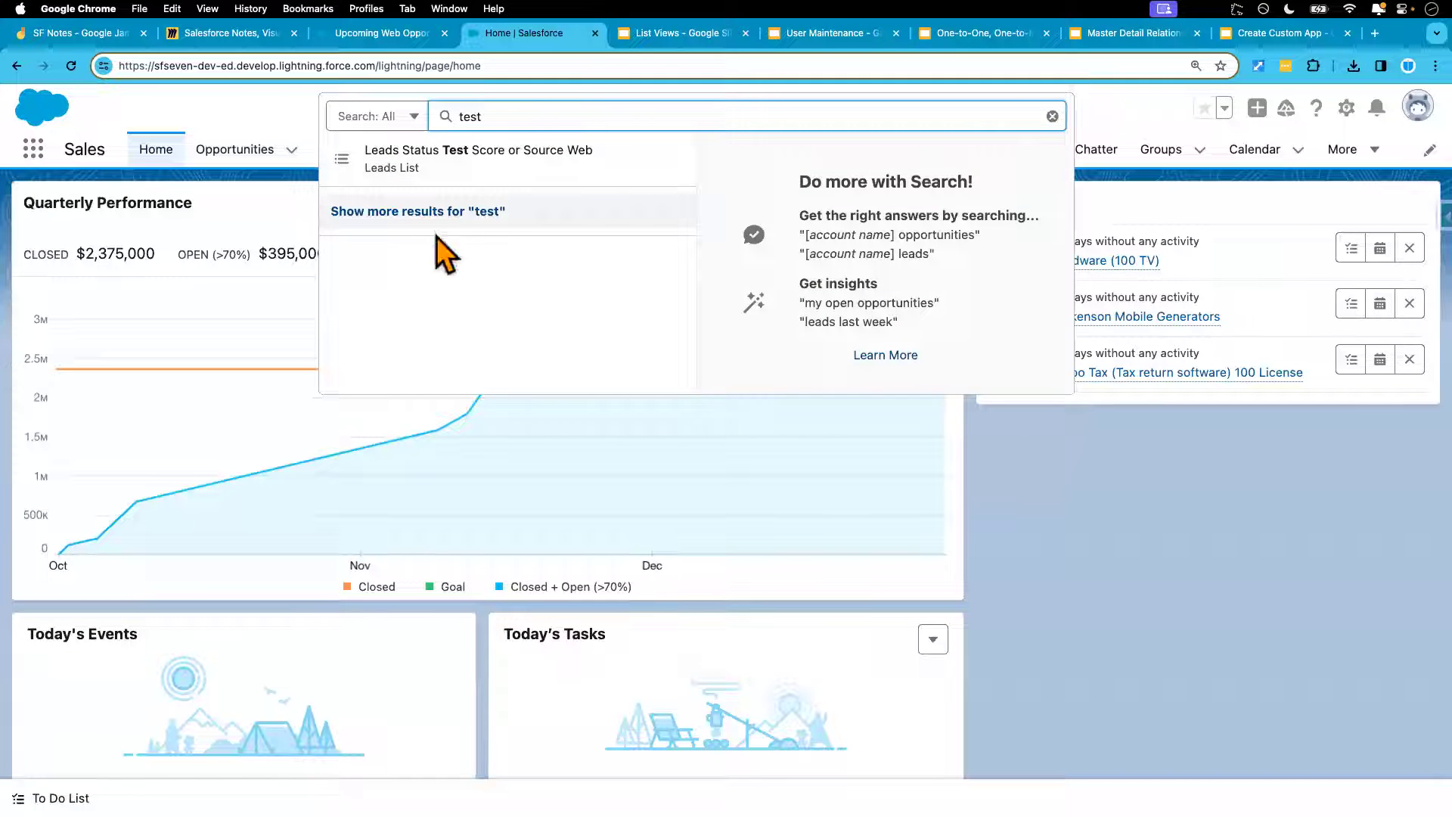
click(441, 215)
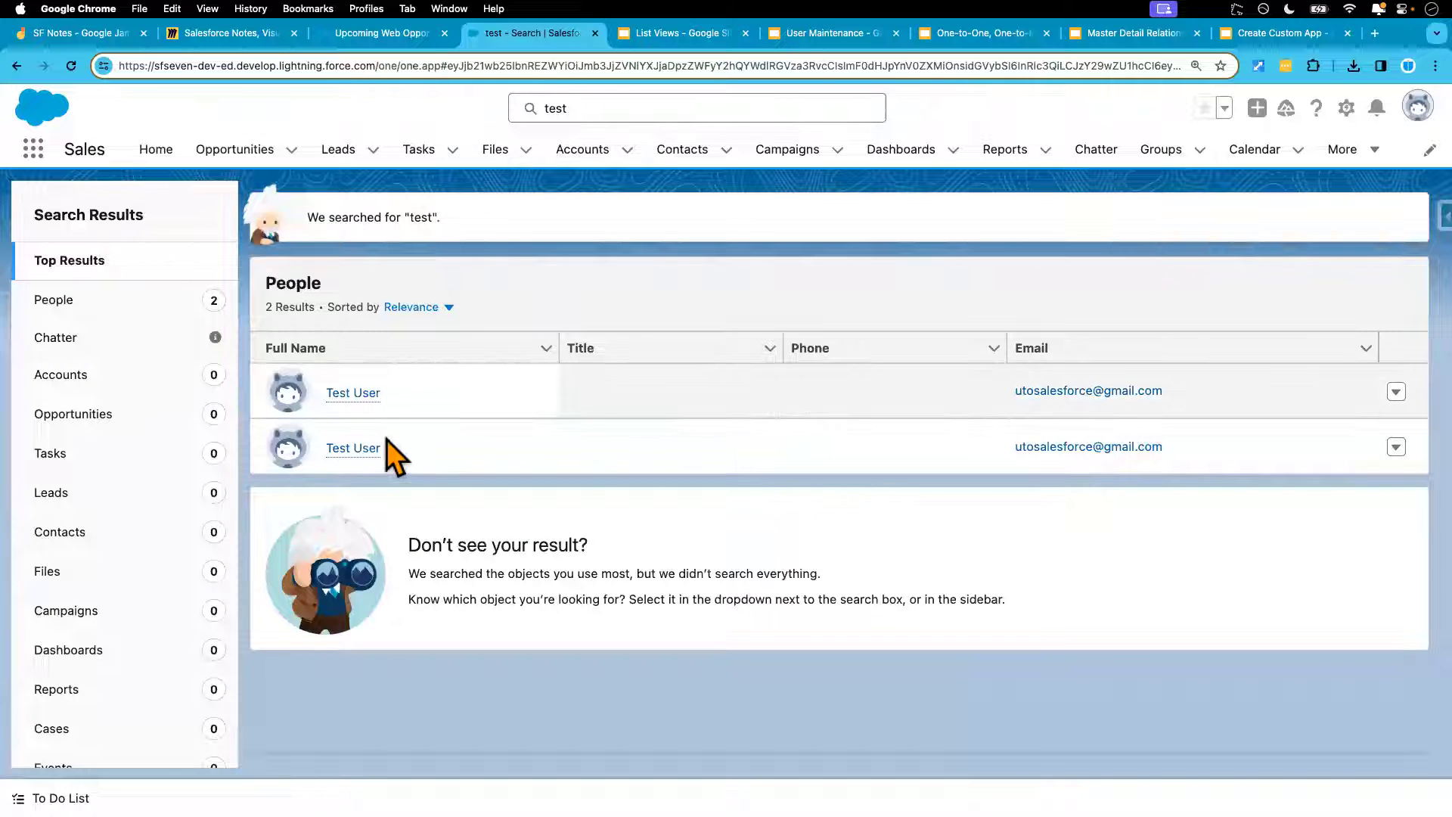
click(351, 398)
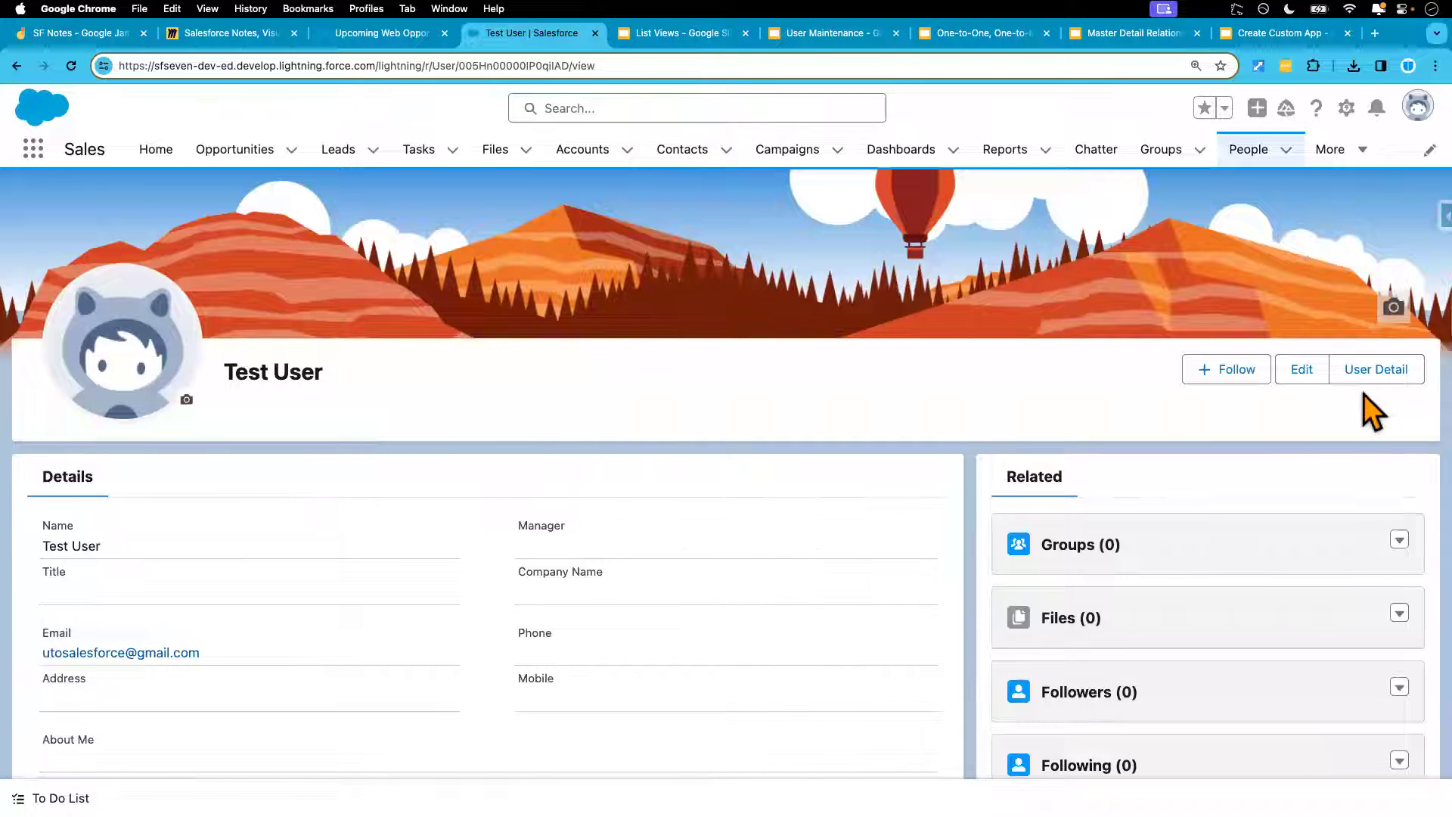
click(1382, 369)
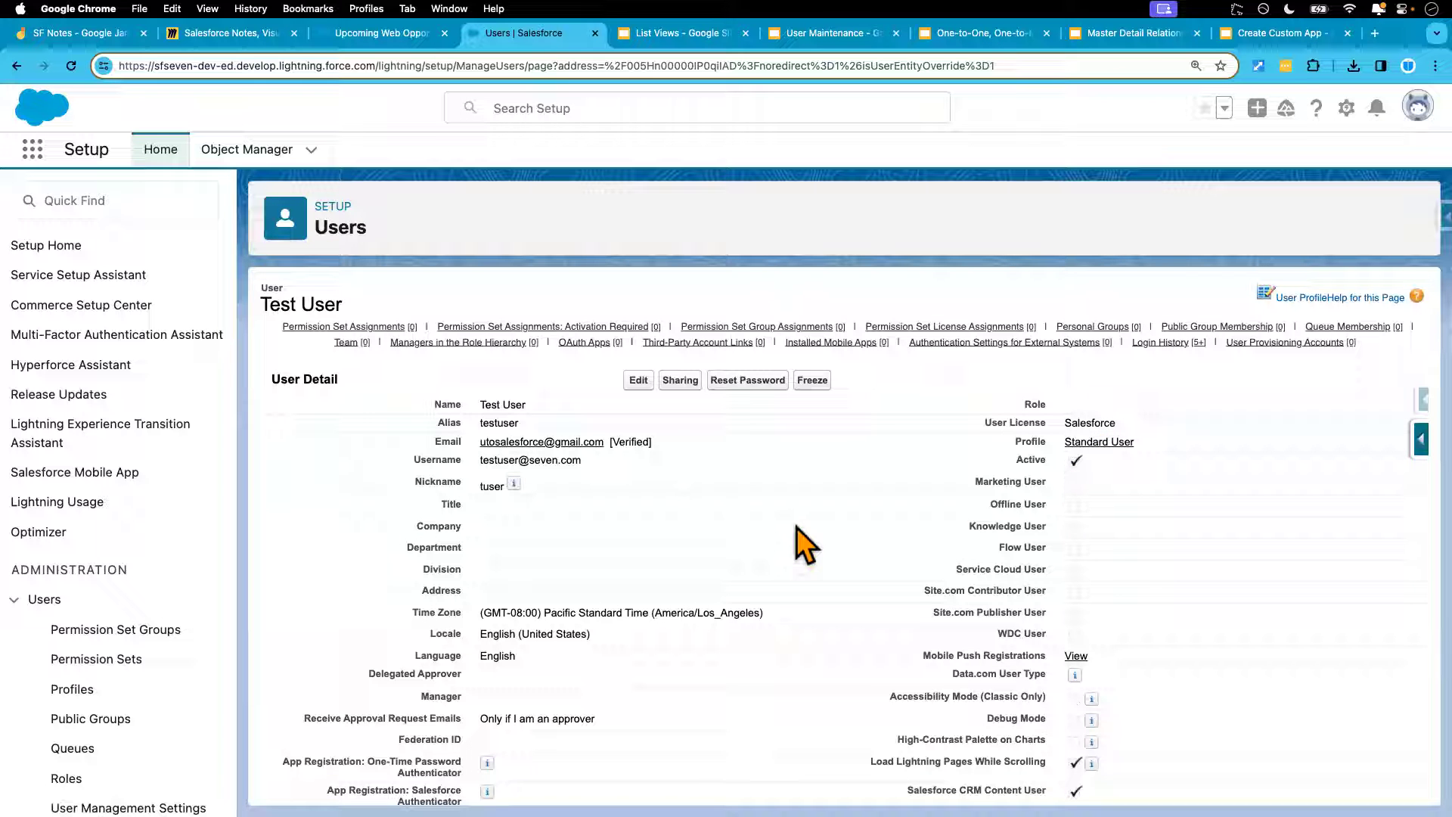
key(ctrl+Right)
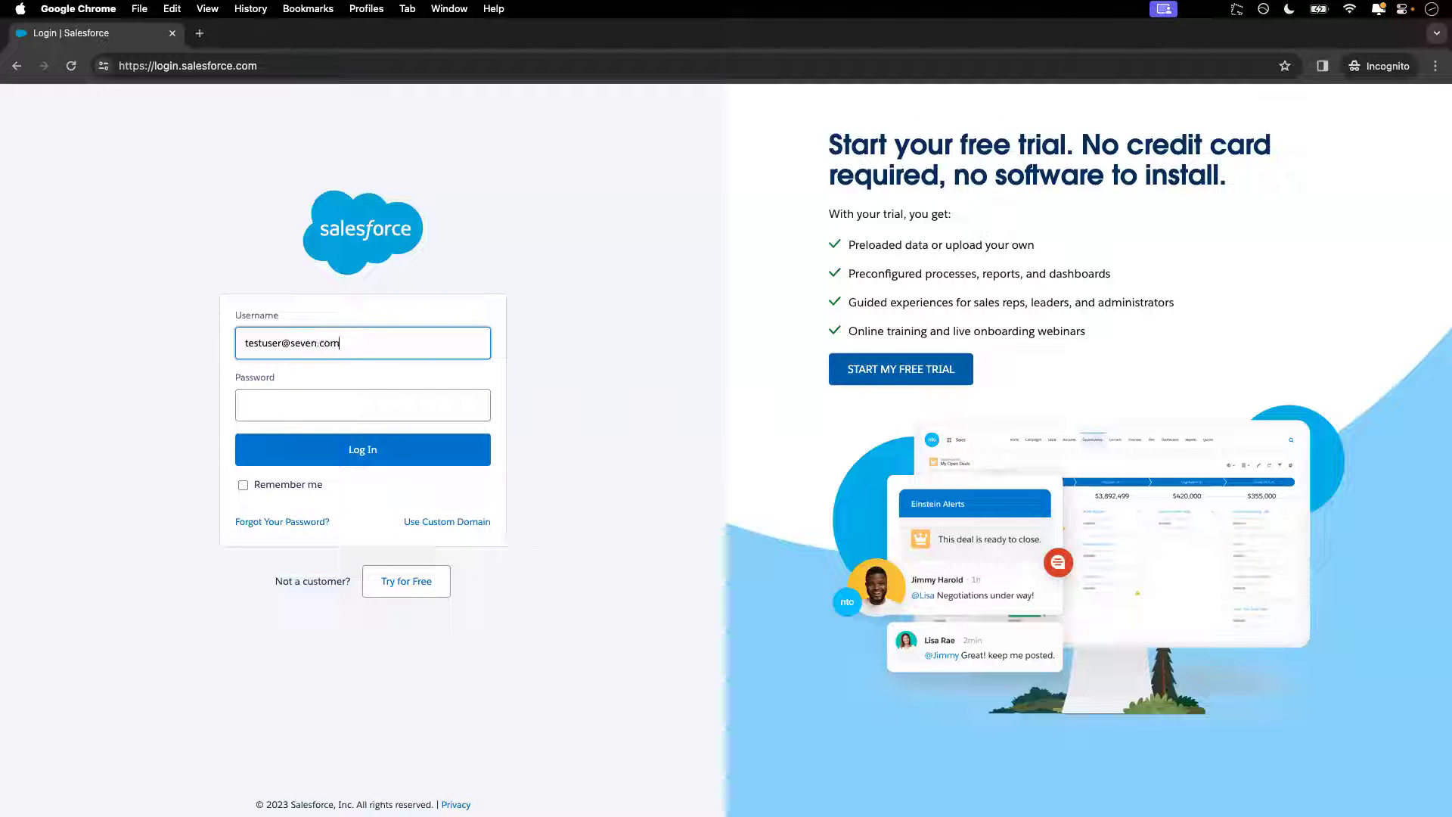
Log in as the test user with their password and dismiss the Collaborative Forecasting popup
click(346, 406)
text(**********)
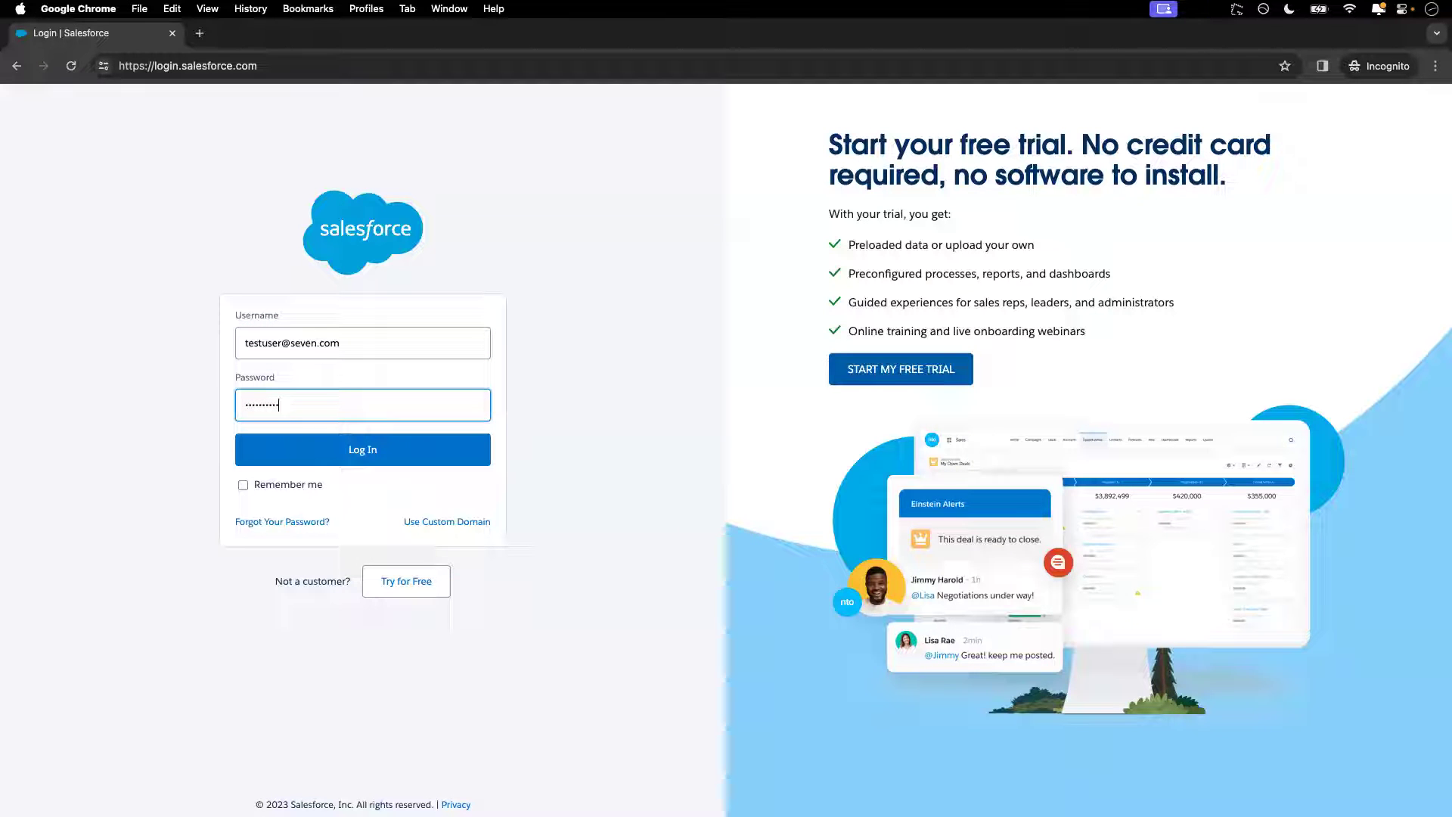
click(384, 451)
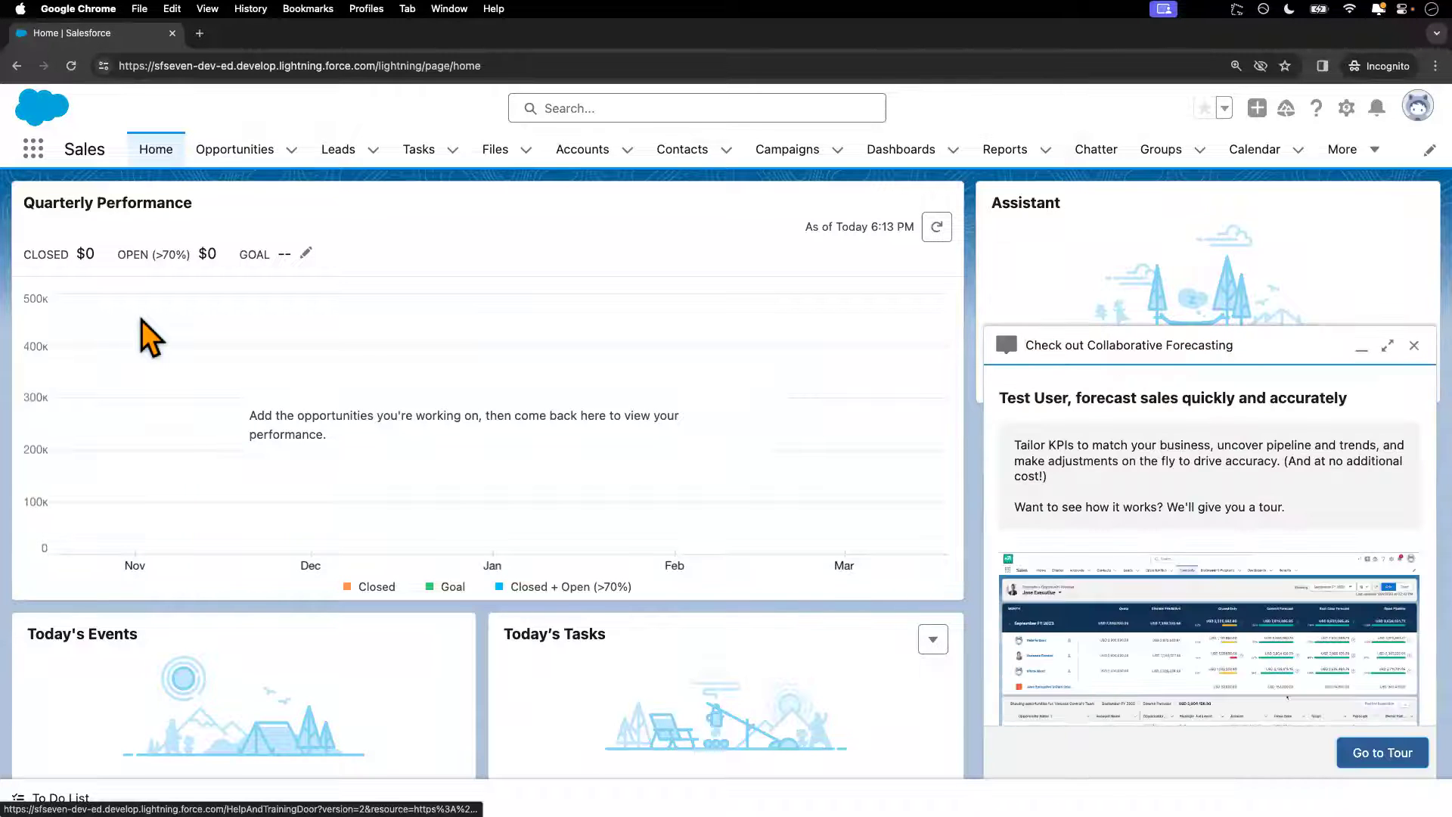
click(1414, 345)
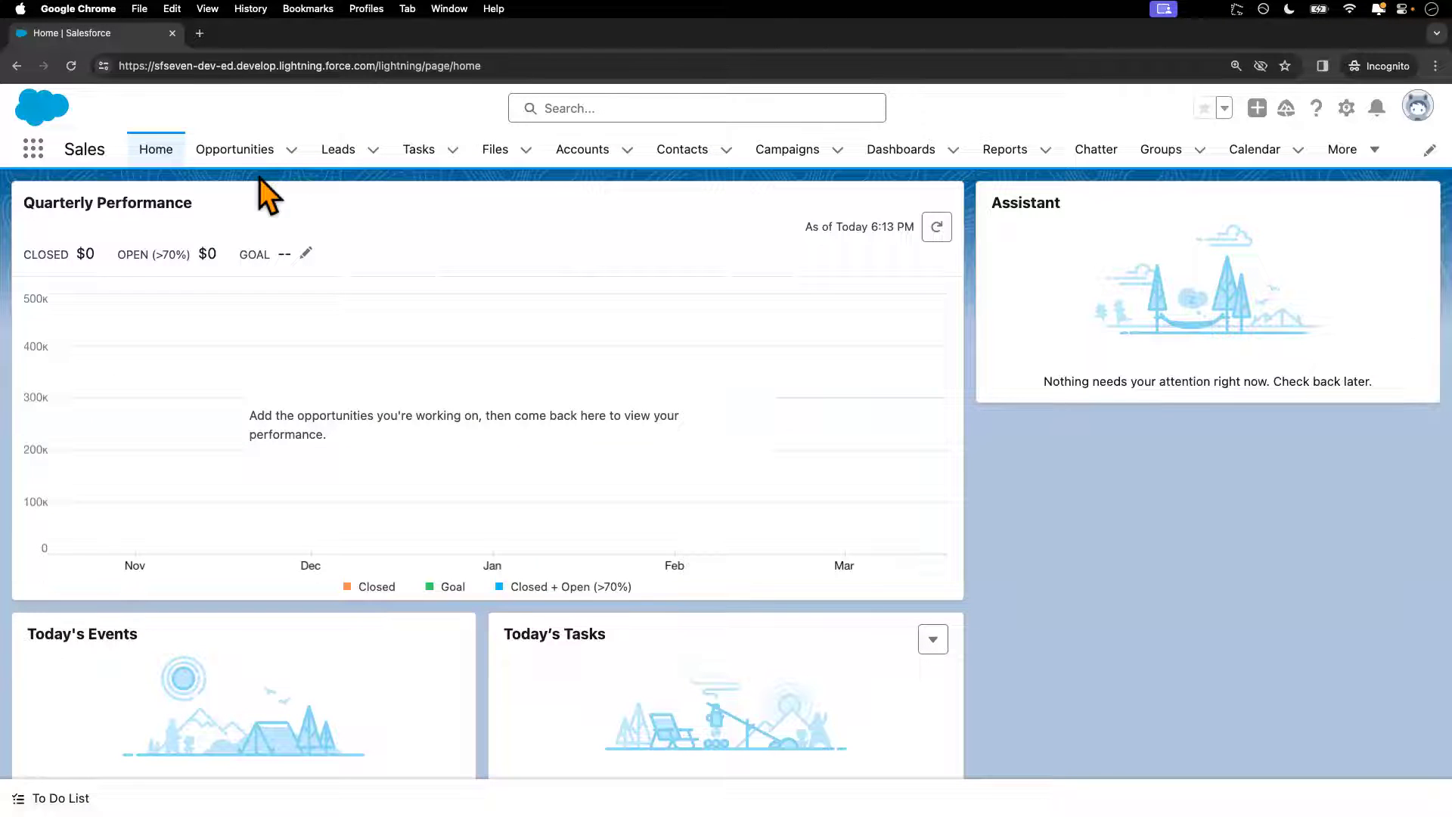
Check the test user's Opportunities list views and confirm Upcoming Web Opportunities is absent
click(245, 149)
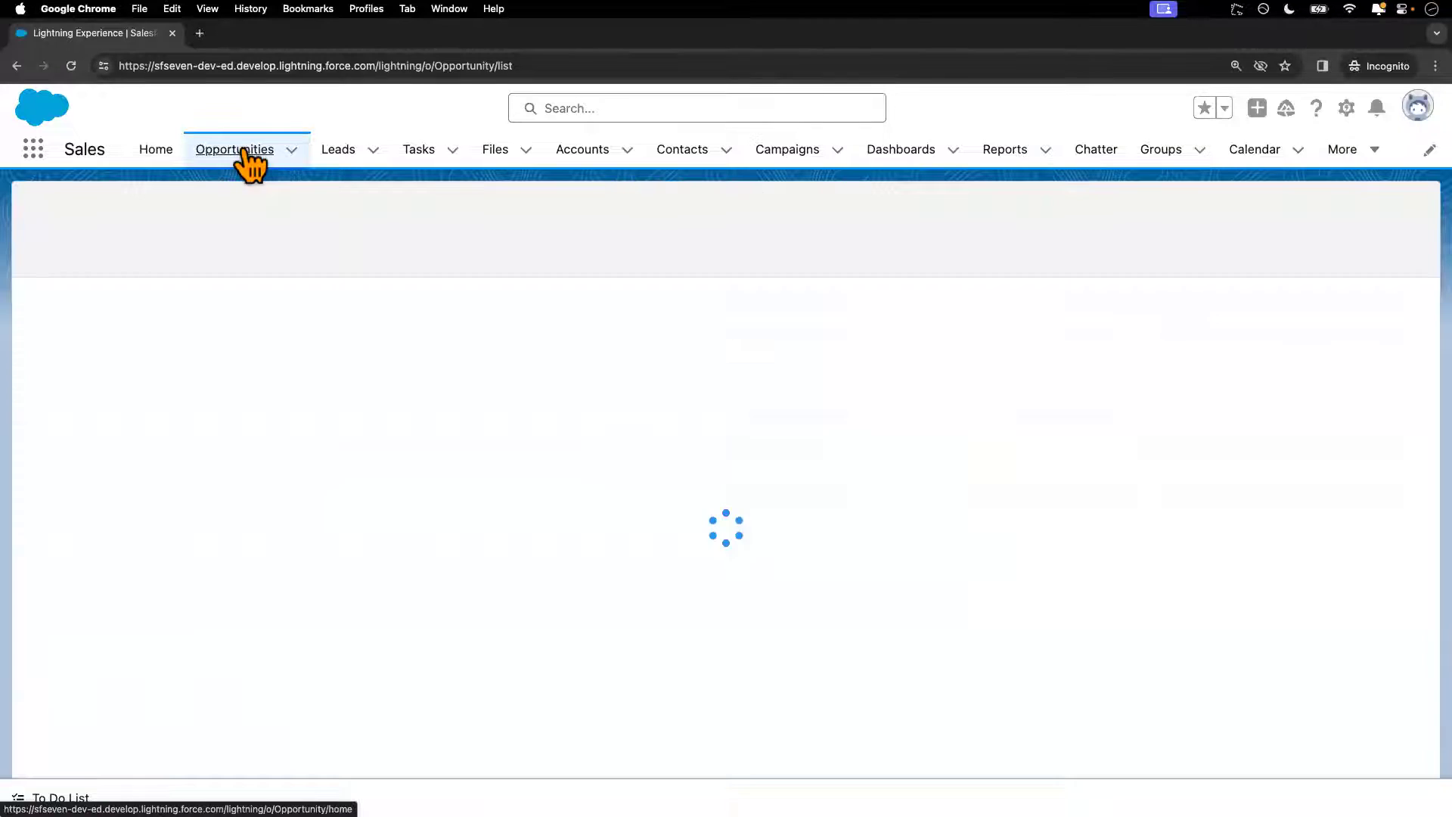
click(218, 220)
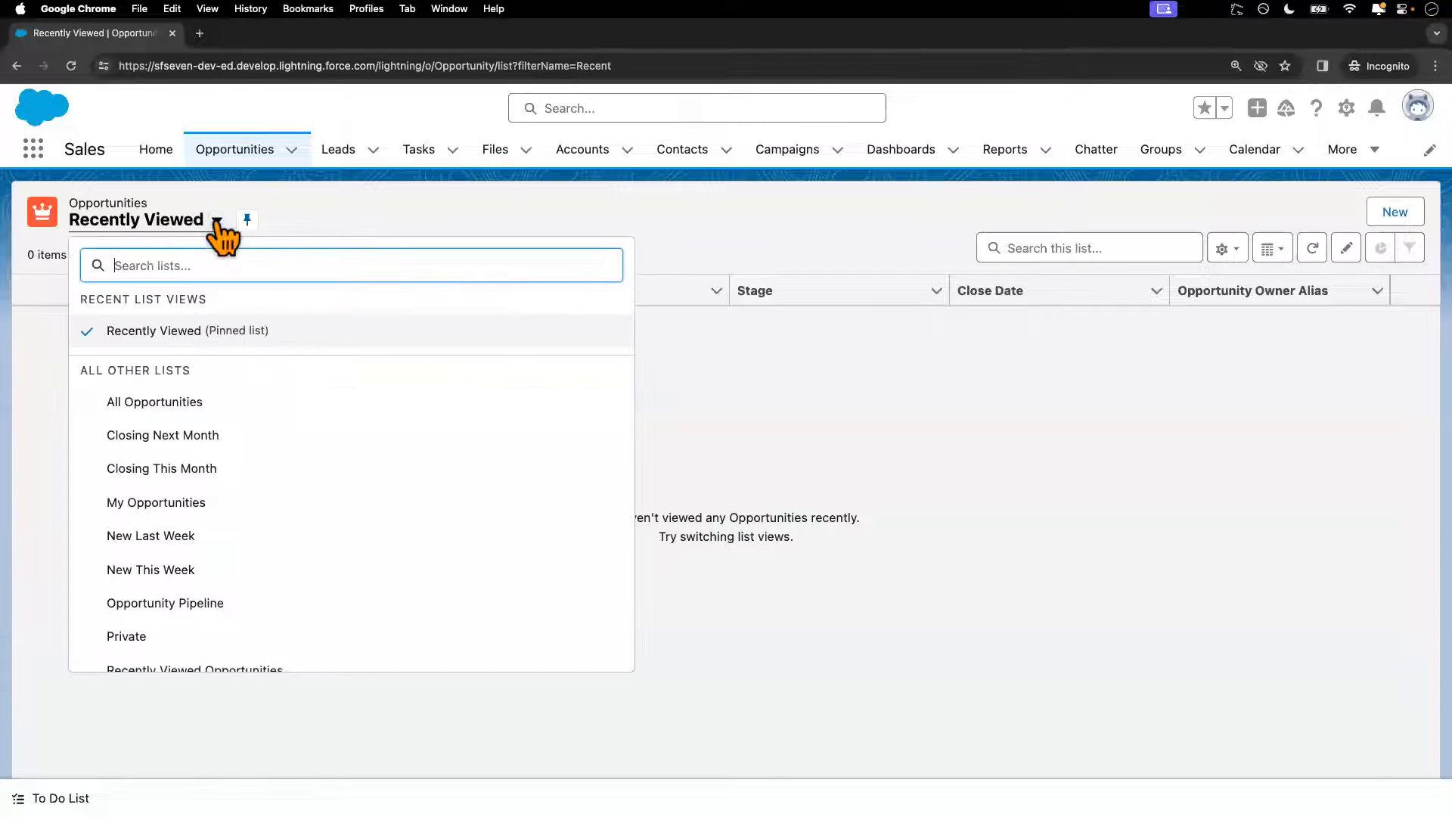
scroll(236, 496, down, 1)
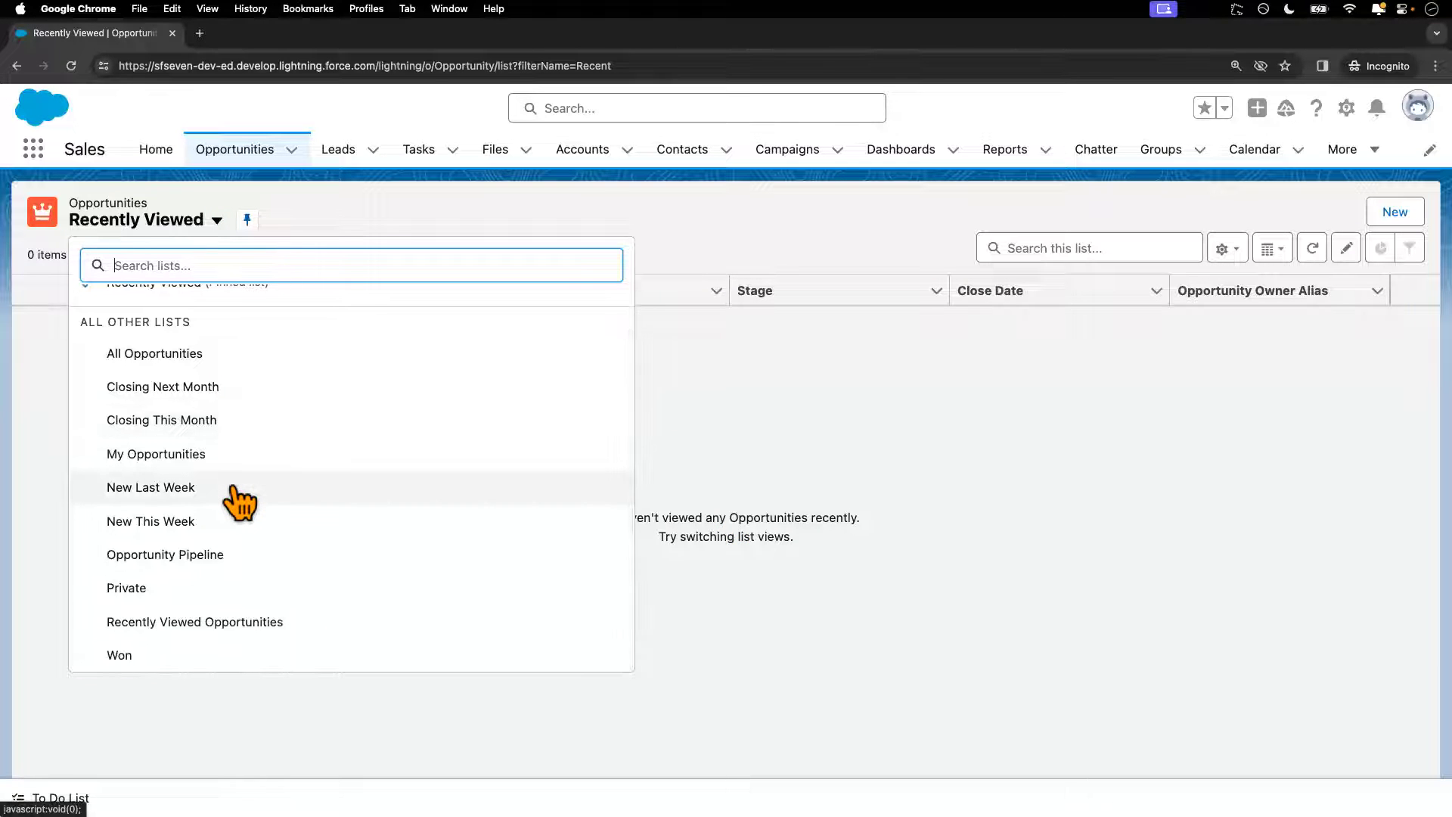
scroll(237, 401, down, 1)
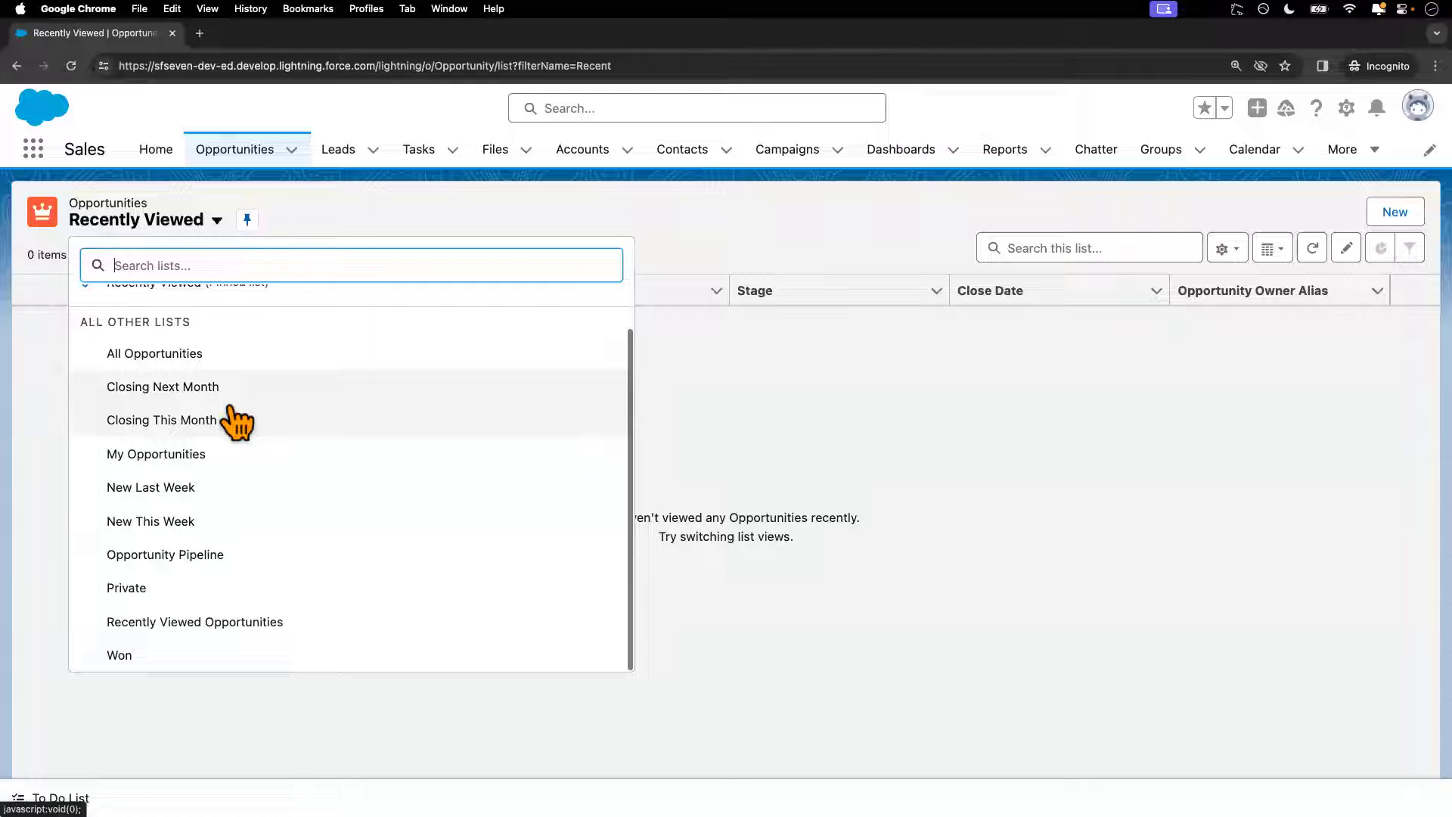
scroll(227, 424, up, 2)
scroll(212, 515, down, 1)
scroll(215, 527, up, 1)
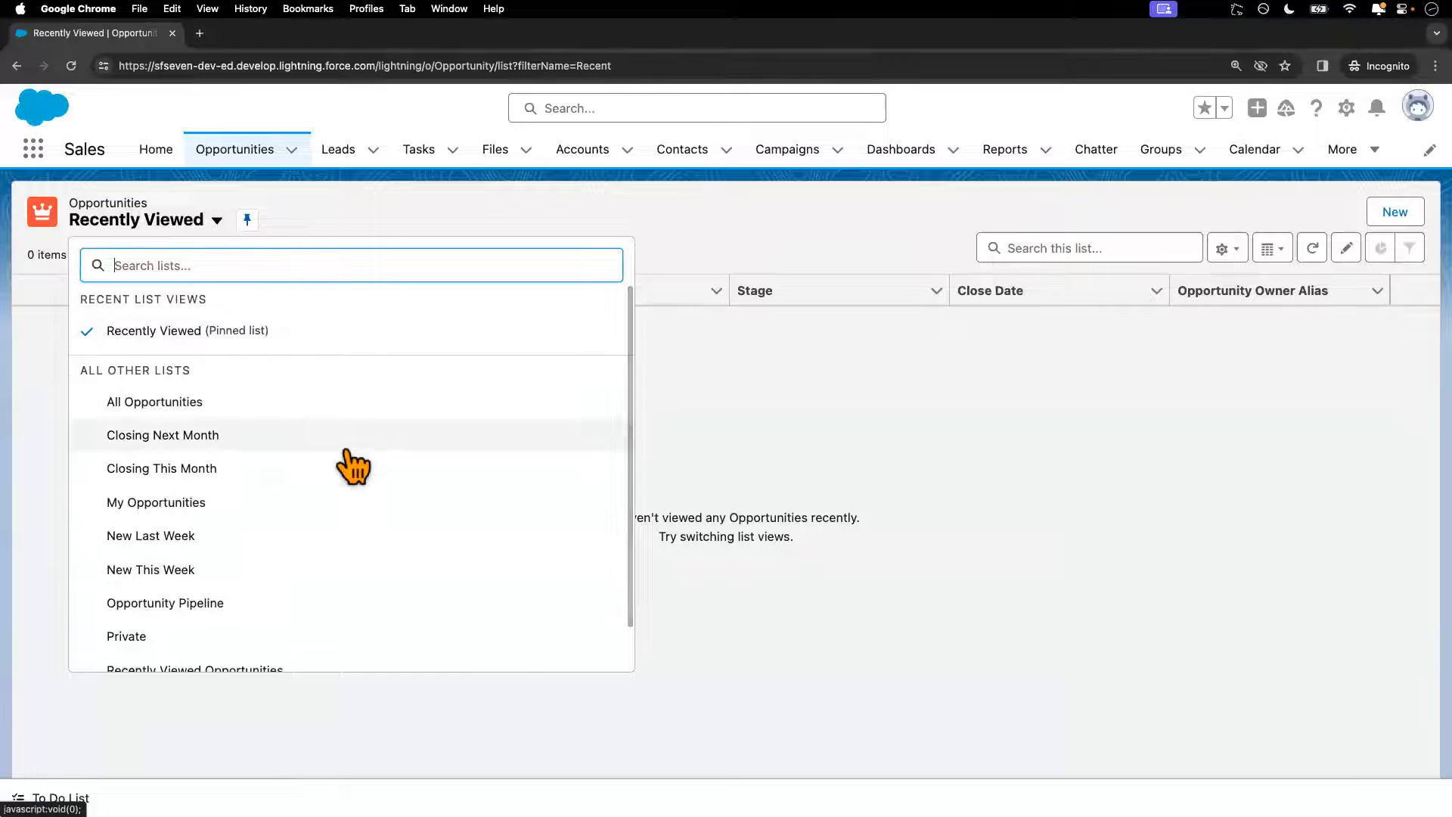
key(ctrl+Left)
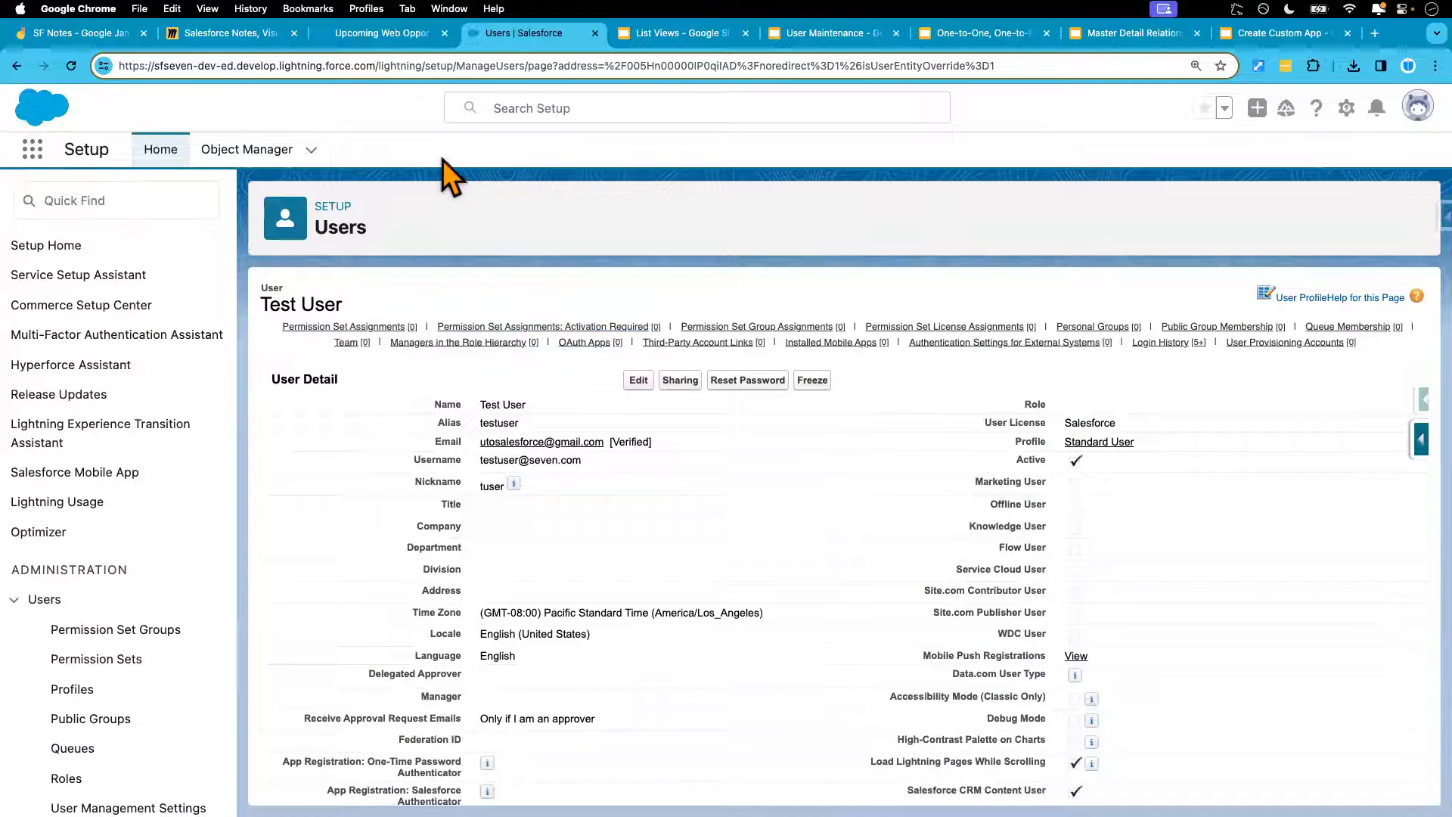
Close the Upcoming Web Opportunities sharing settings without changes
click(393, 39)
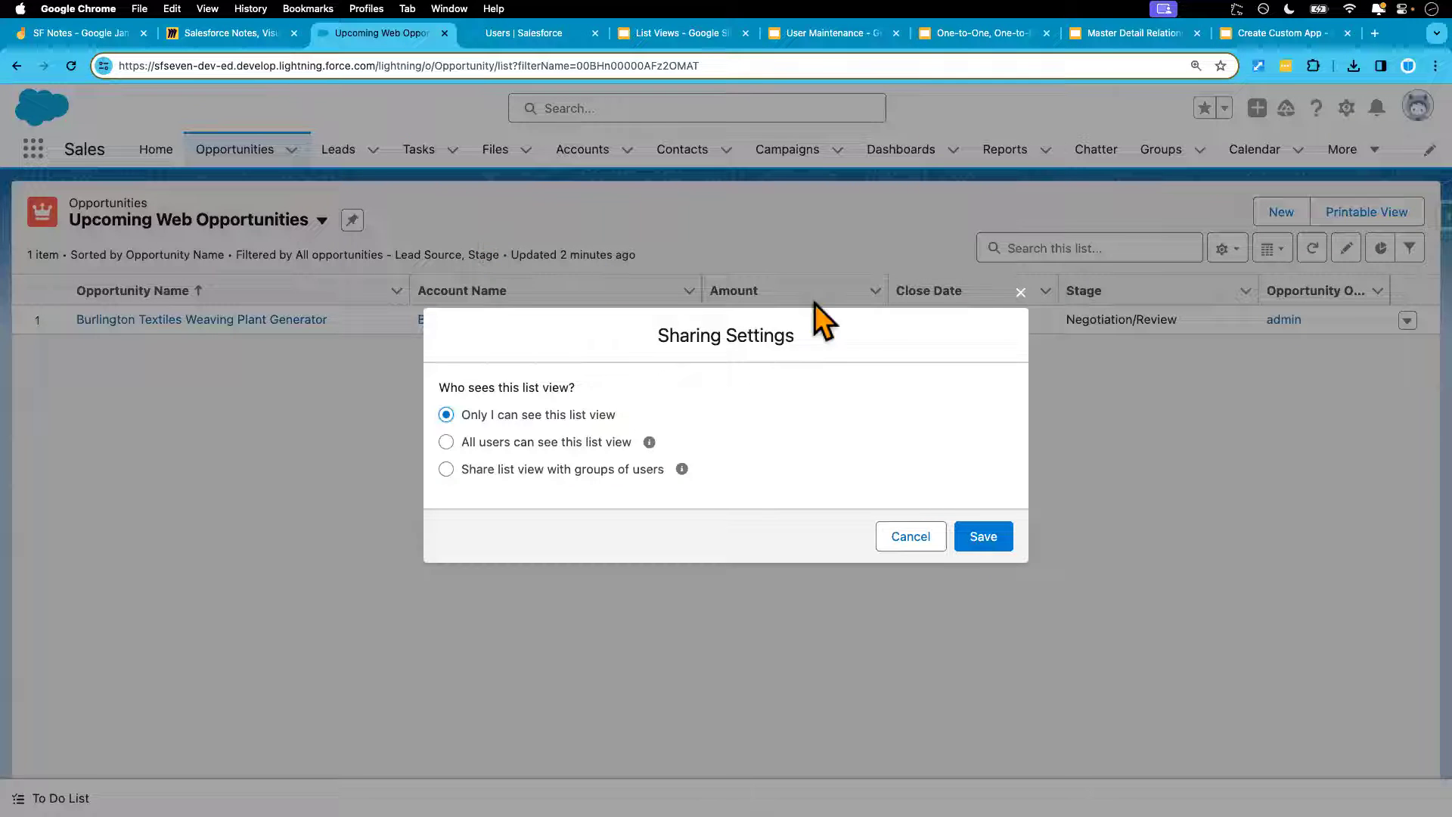
click(1020, 293)
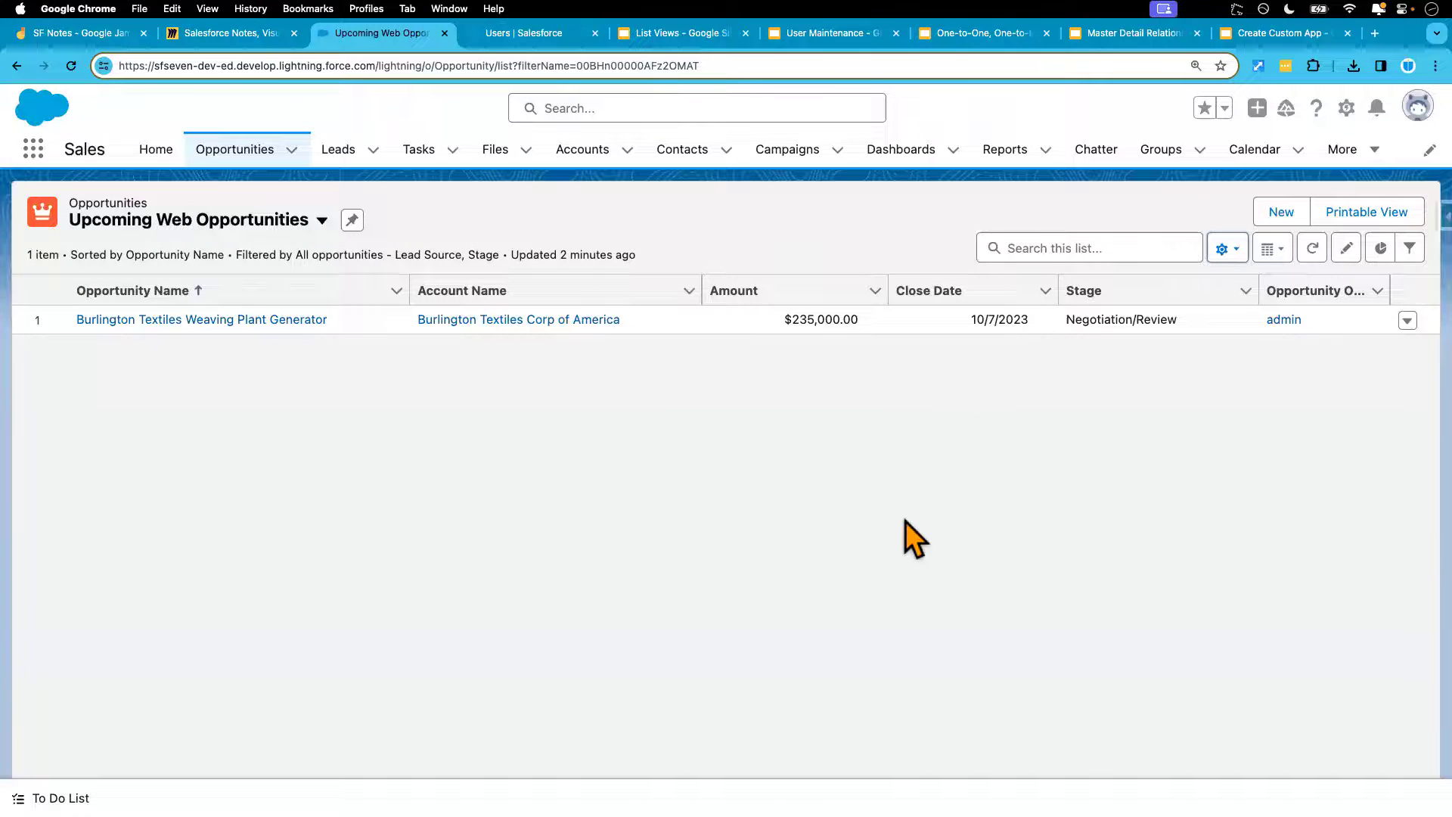
key(ctrl+Right)
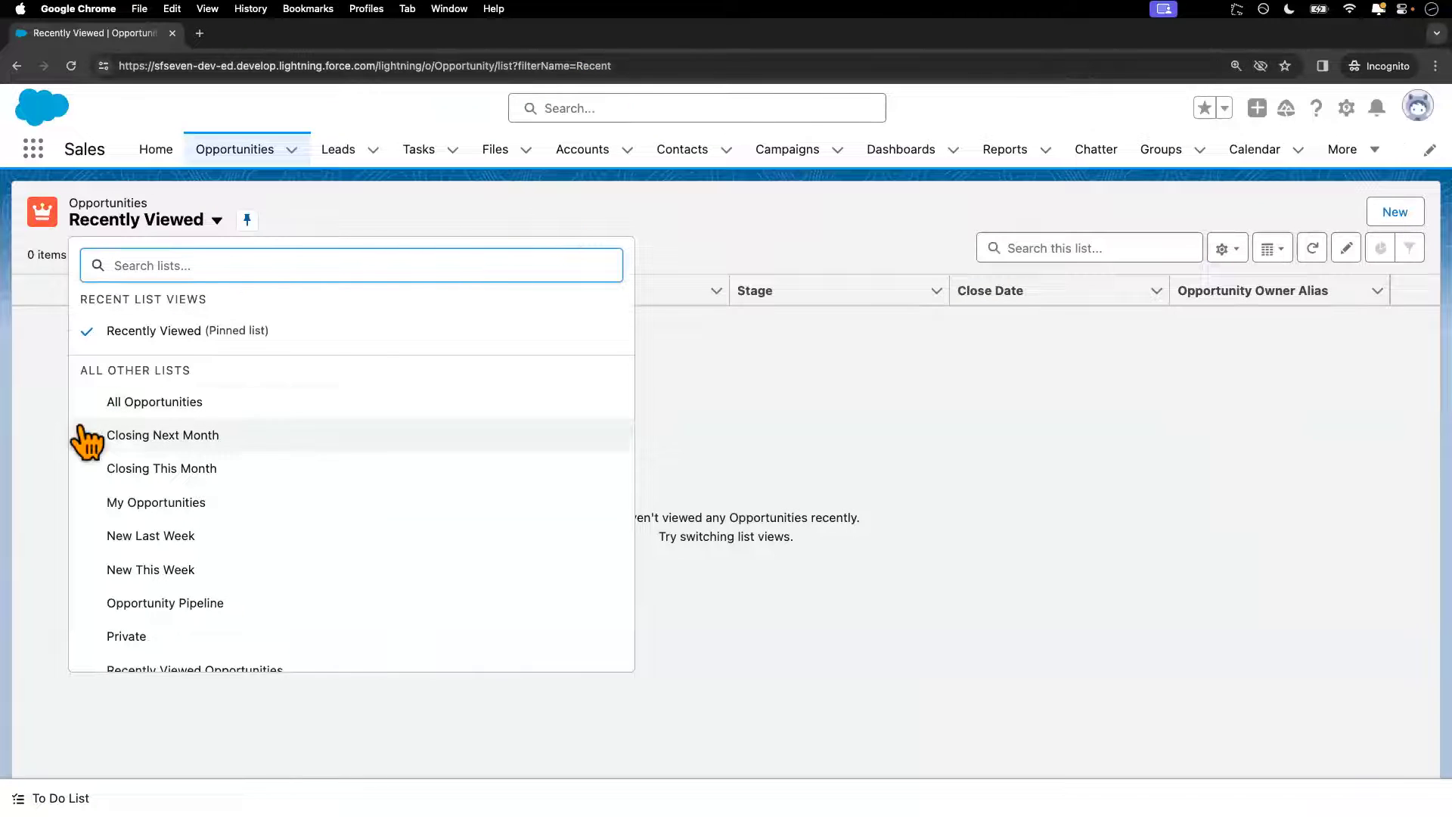
key(ctrl+Left)
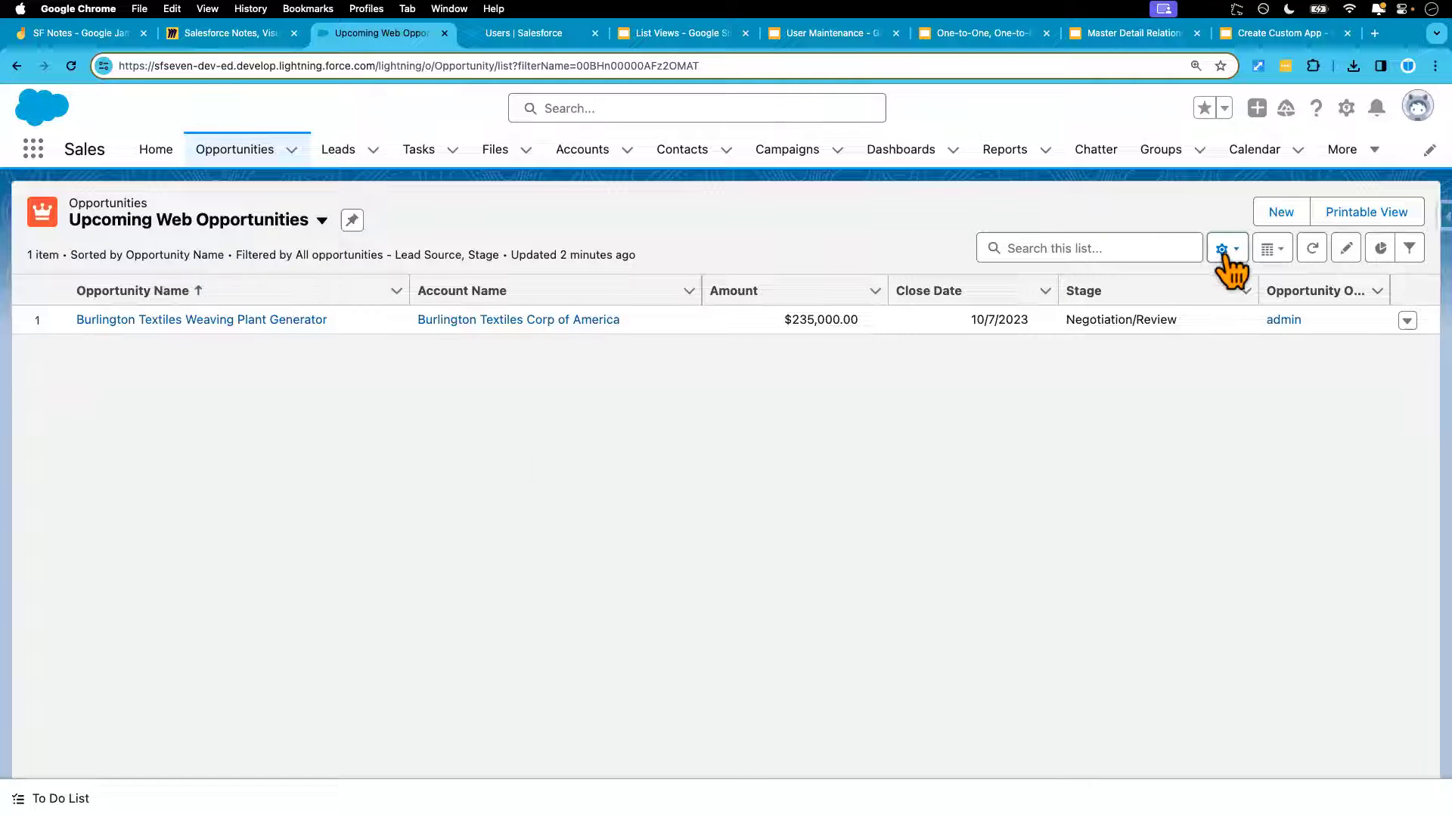
Set the list view's sharing to 'All users can see this list view' and save
click(1226, 254)
click(1169, 419)
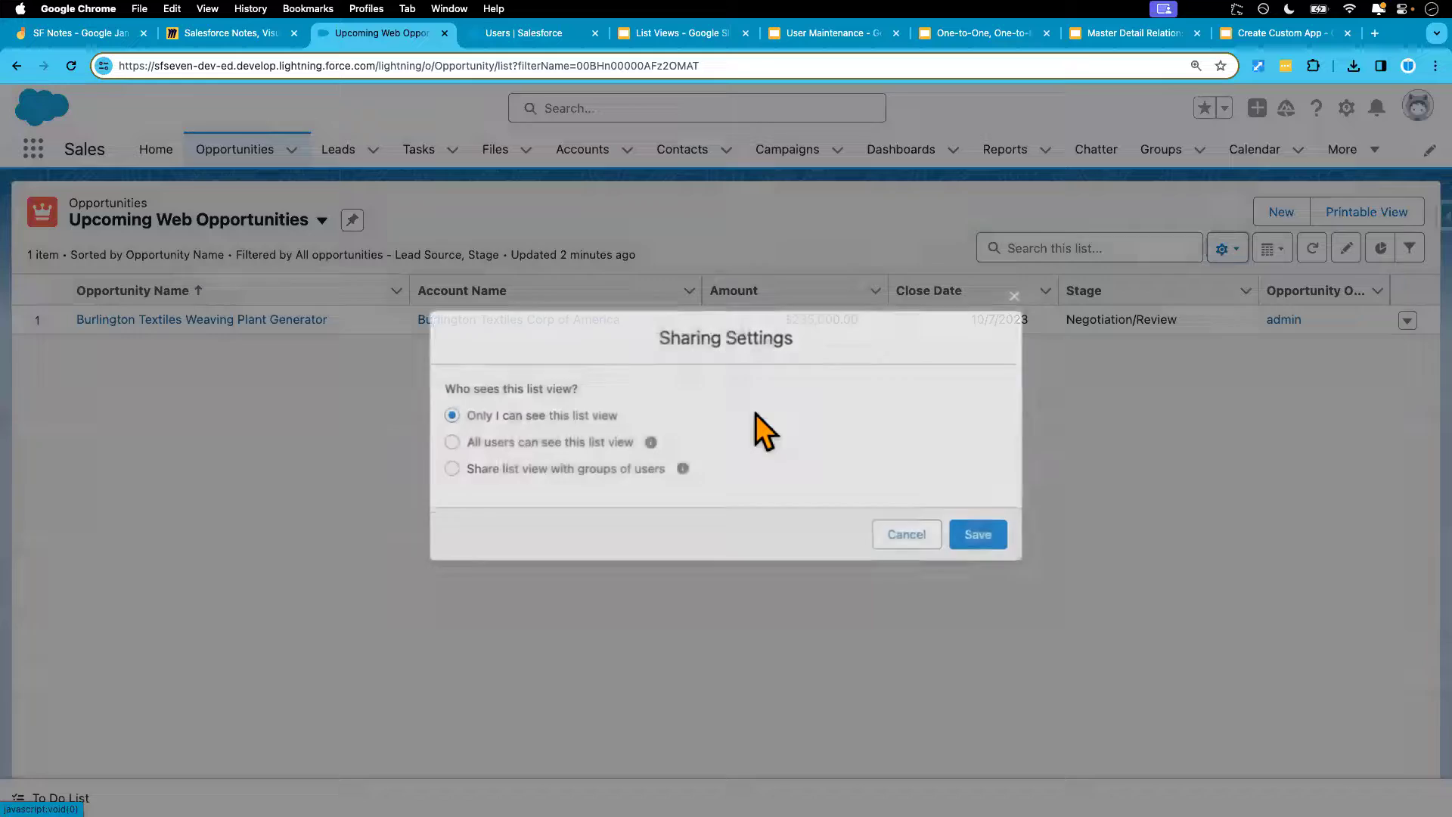
click(487, 445)
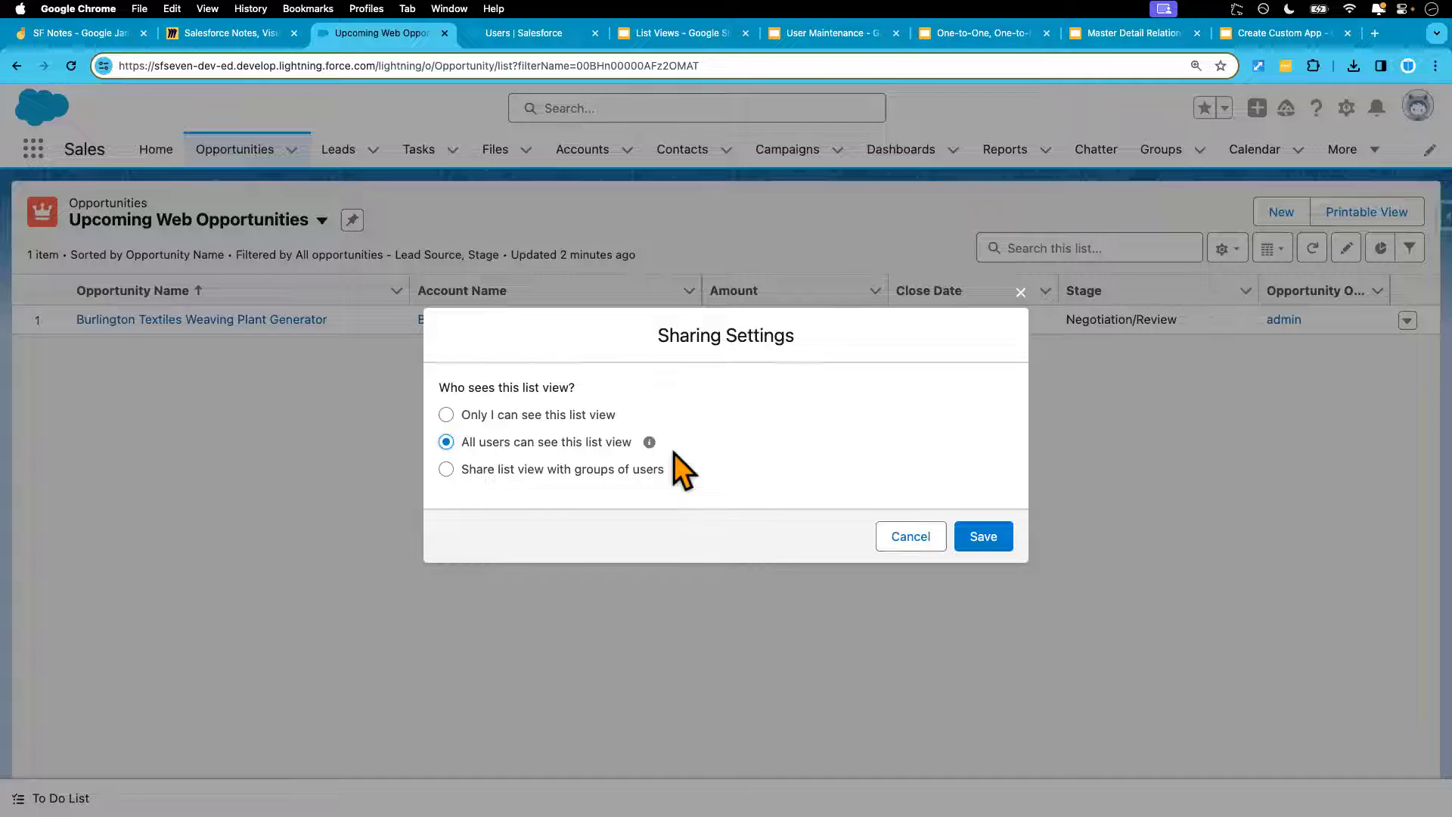
mouse_move(648, 443)
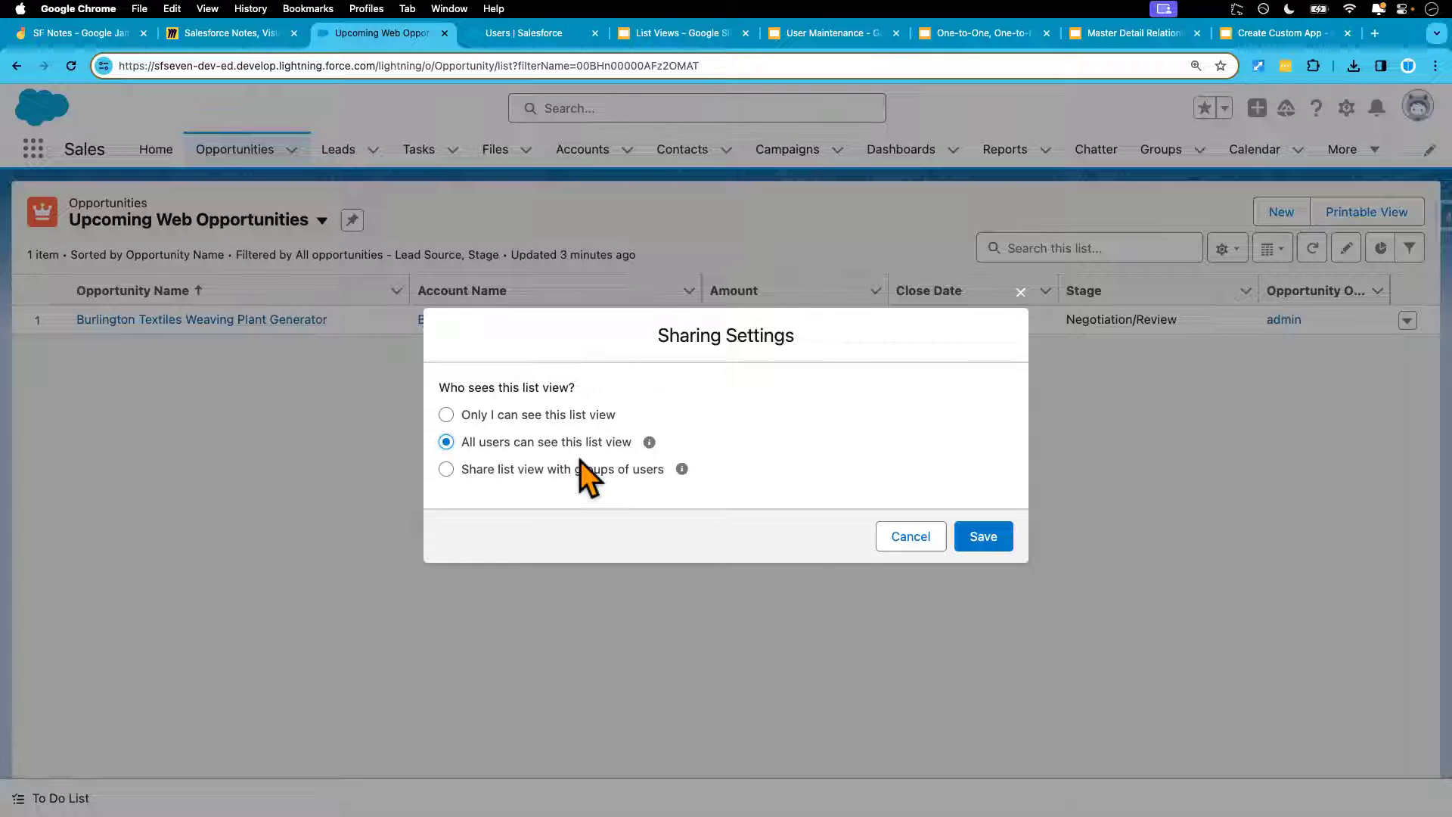
click(988, 539)
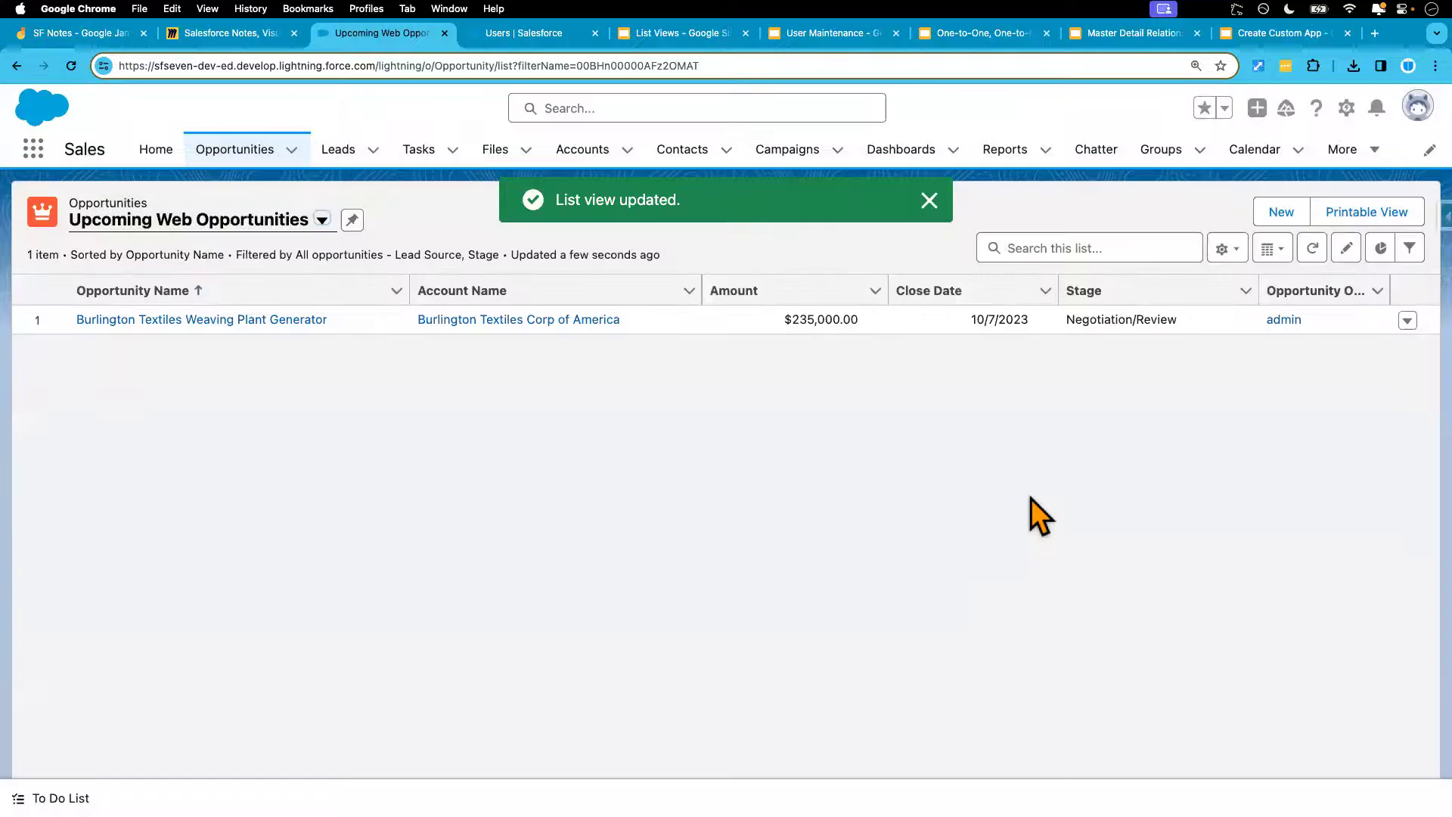
key(ctrl+Right)
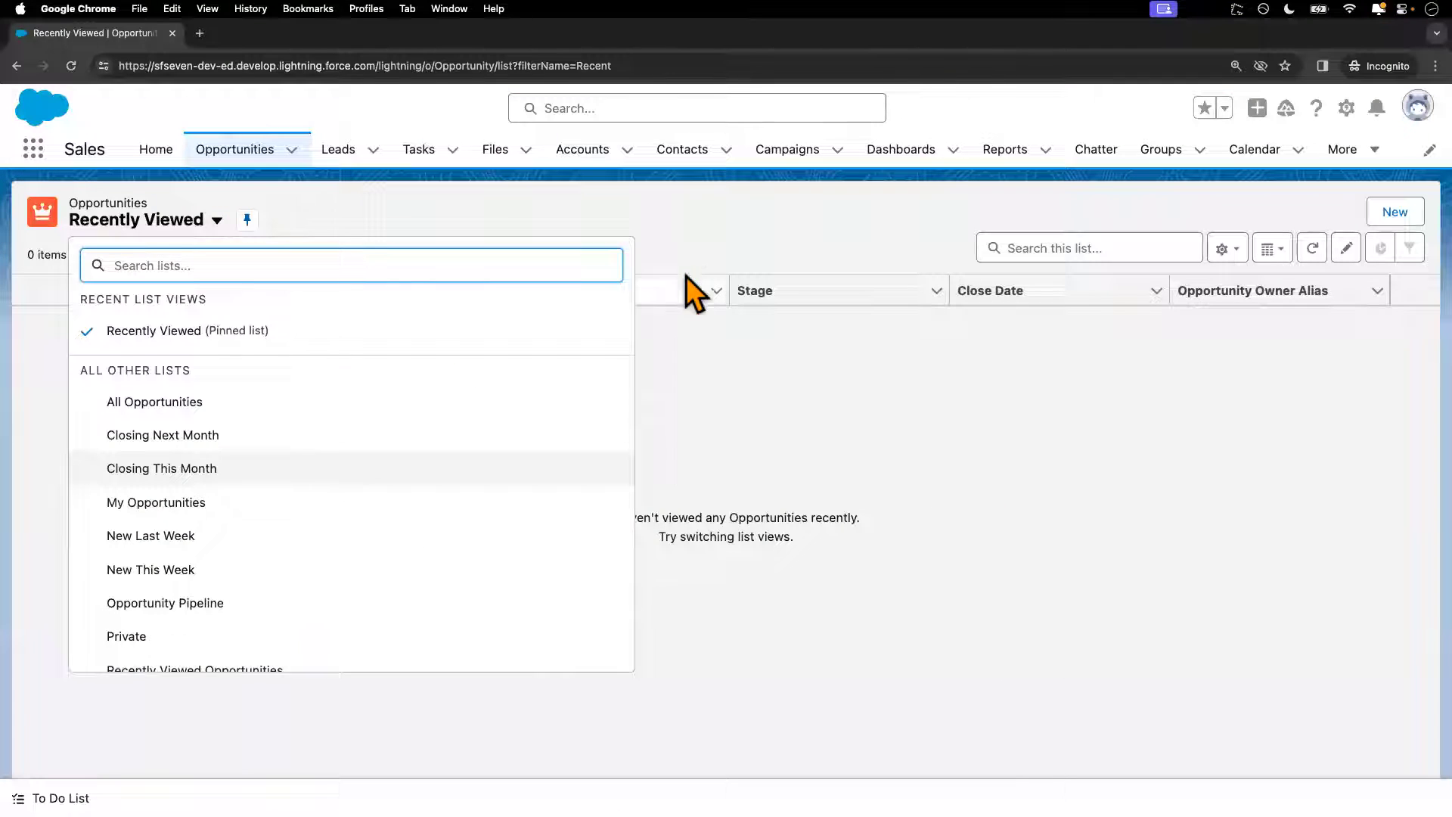
As the test user, reload and open Upcoming Web Opportunities, showing Burlington Textiles Weaving Plant Generator
click(695, 243)
click(60, 69)
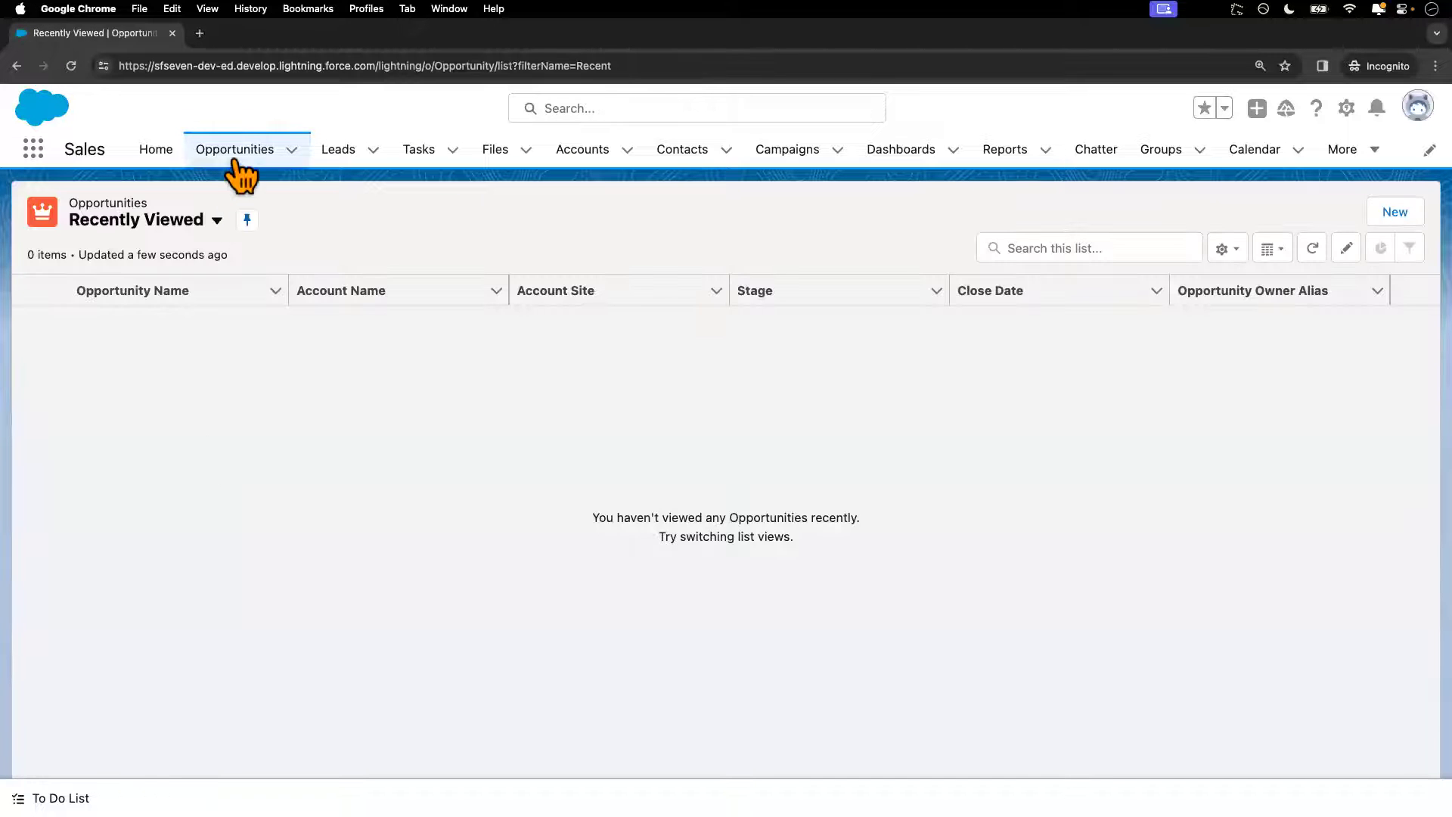
click(235, 161)
click(217, 221)
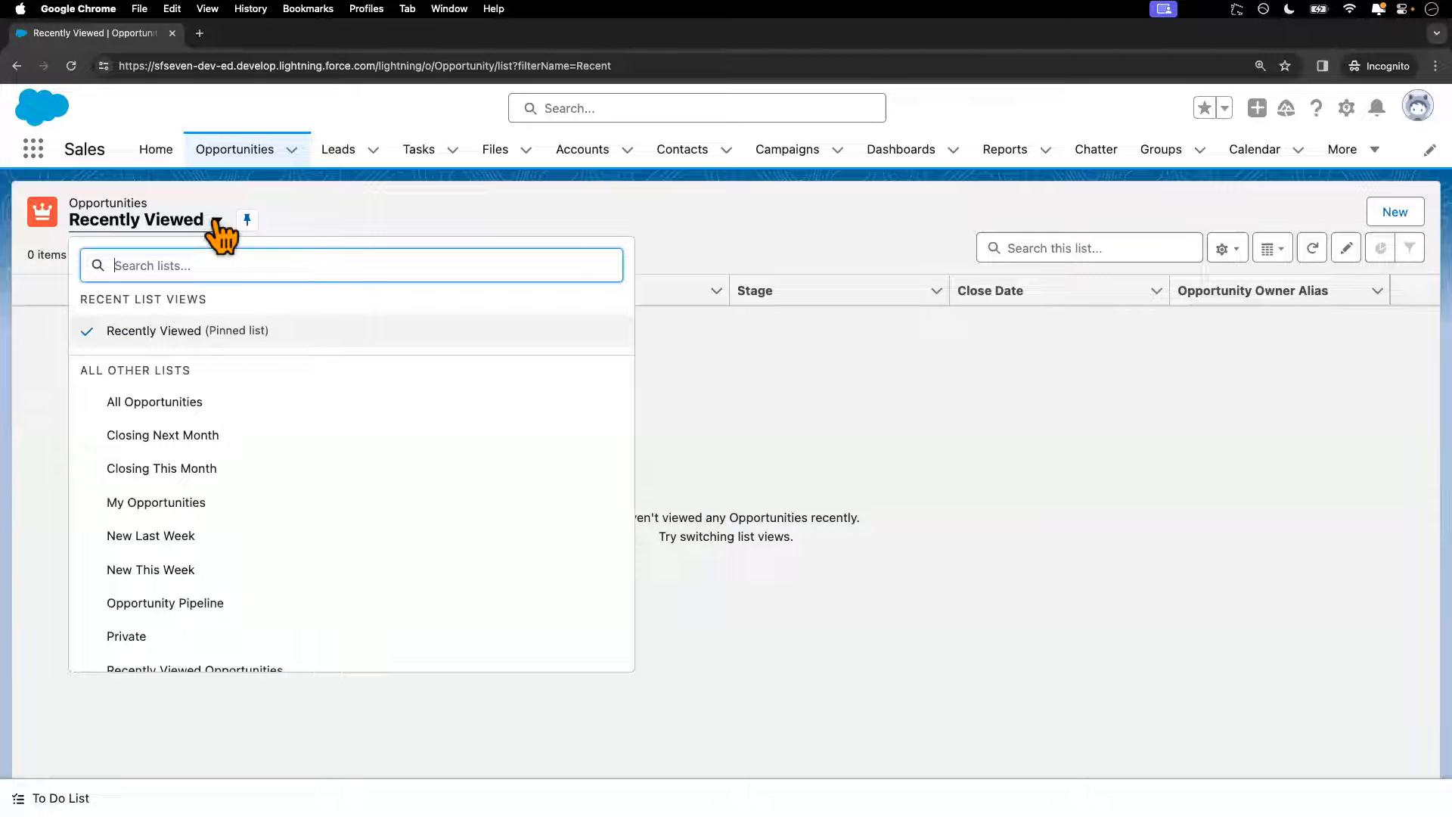
scroll(211, 366, down, 3)
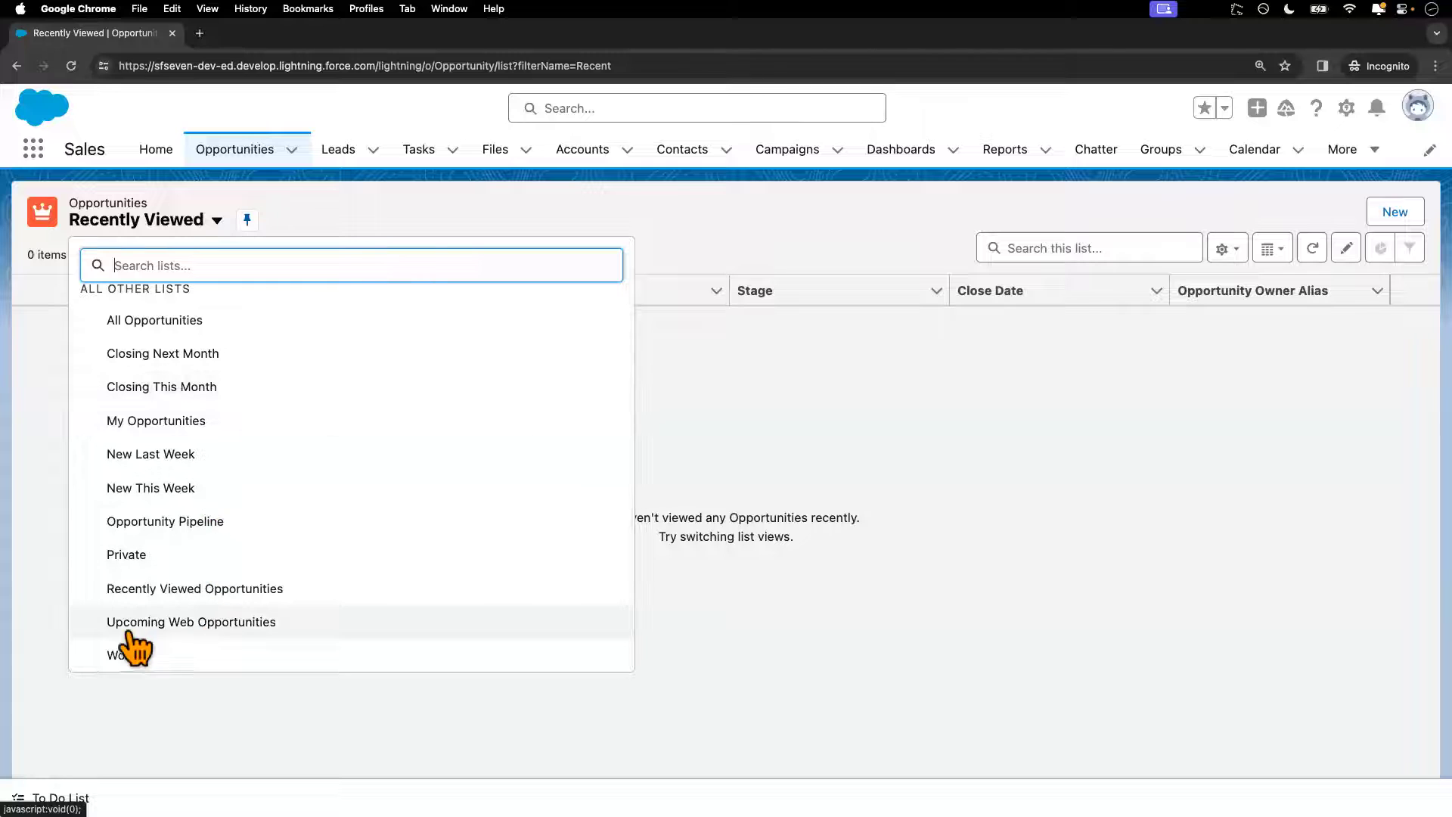
click(190, 628)
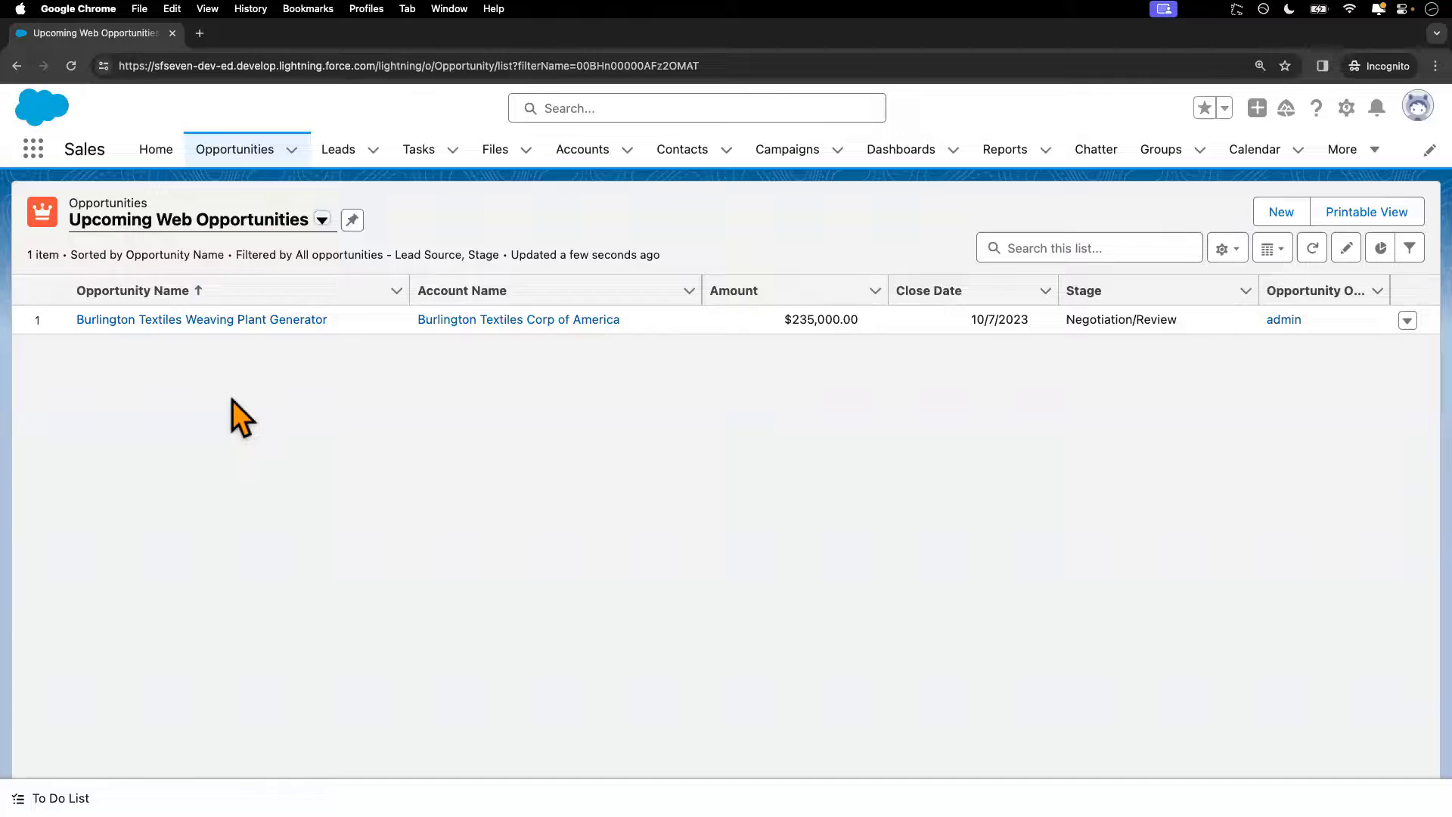
key(ctrl+Left)
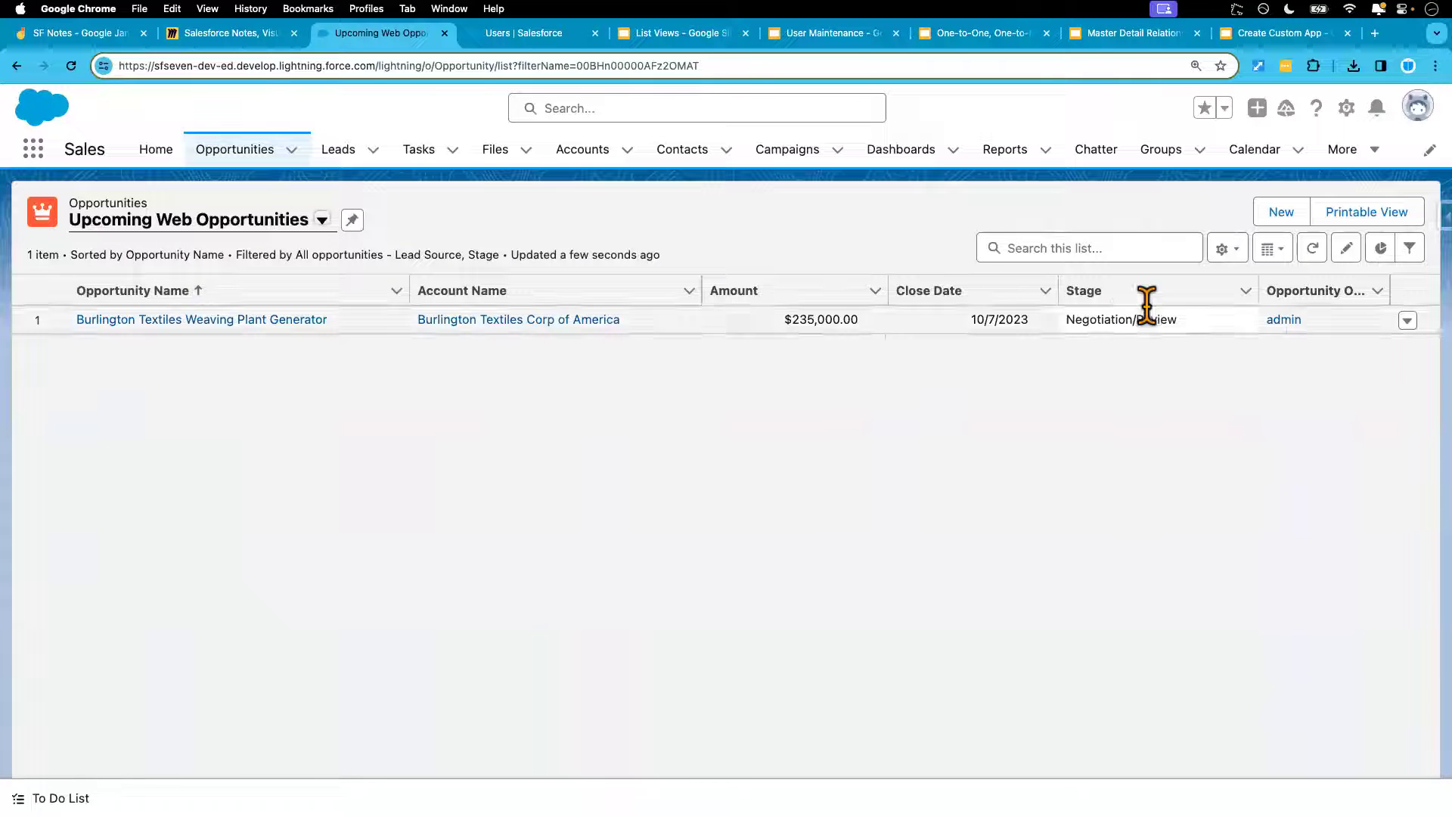
Change the list view's sharing to 'Only I can see this list view' and save
click(1224, 249)
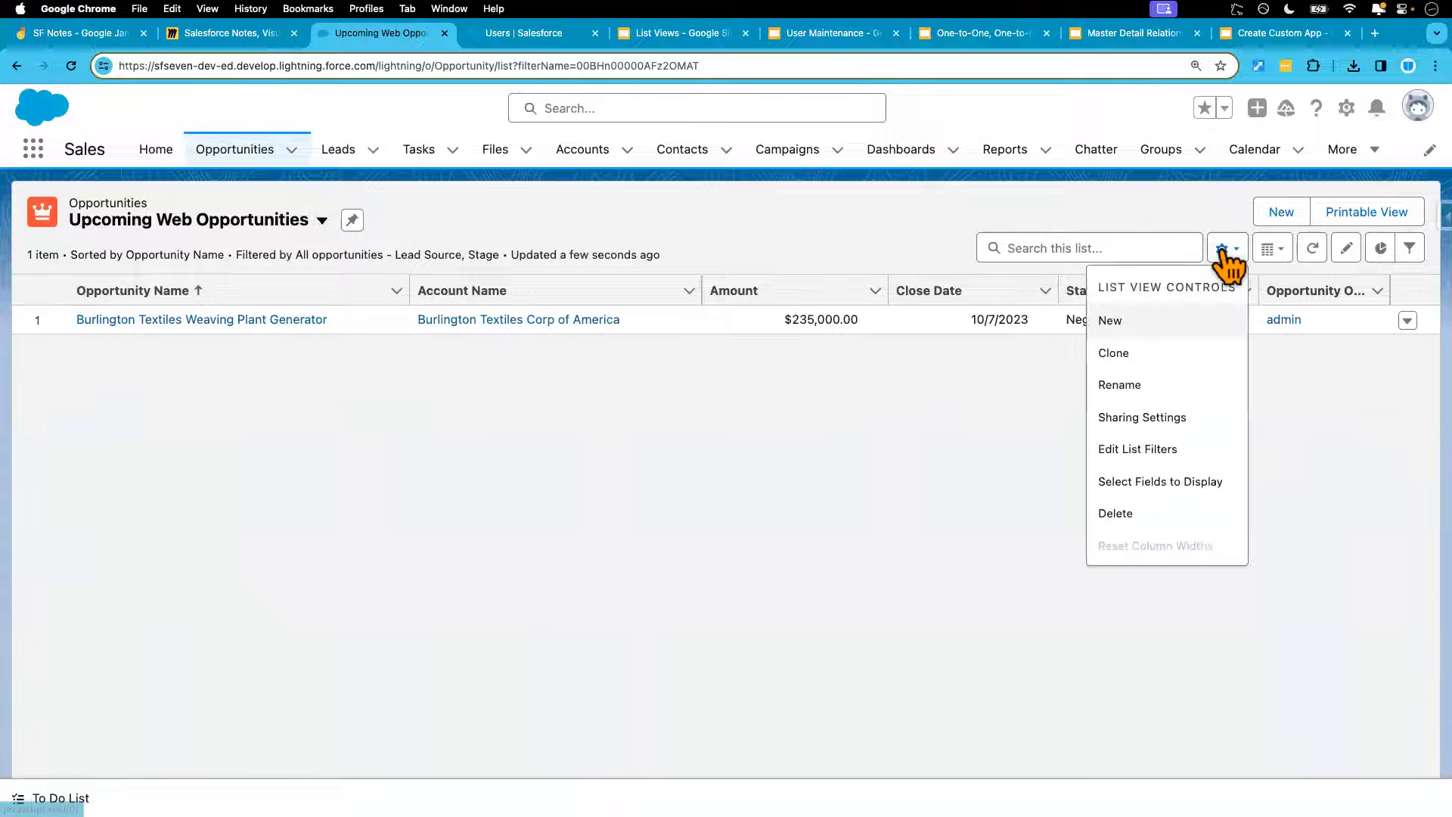
click(1147, 424)
click(548, 416)
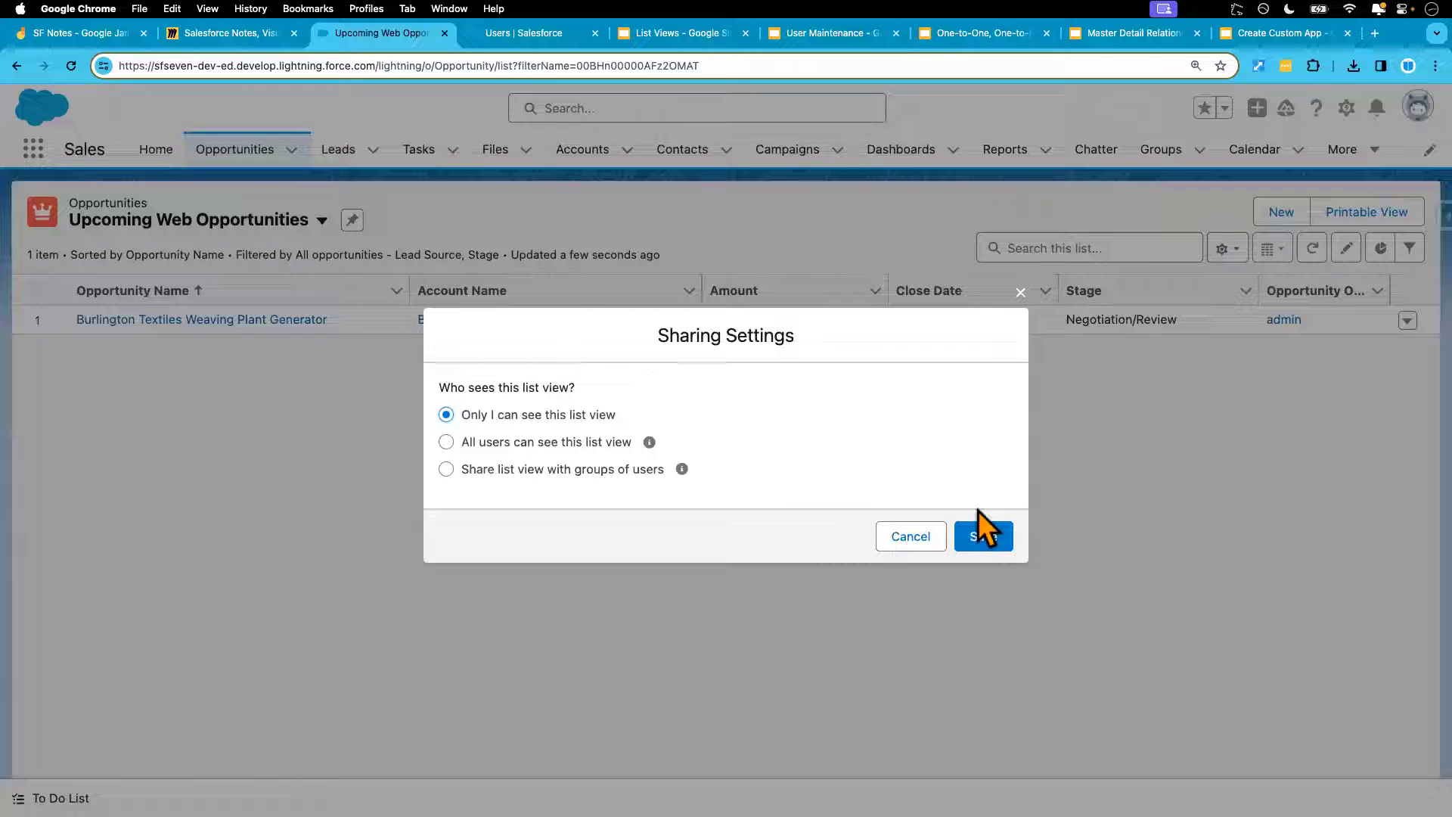
click(997, 538)
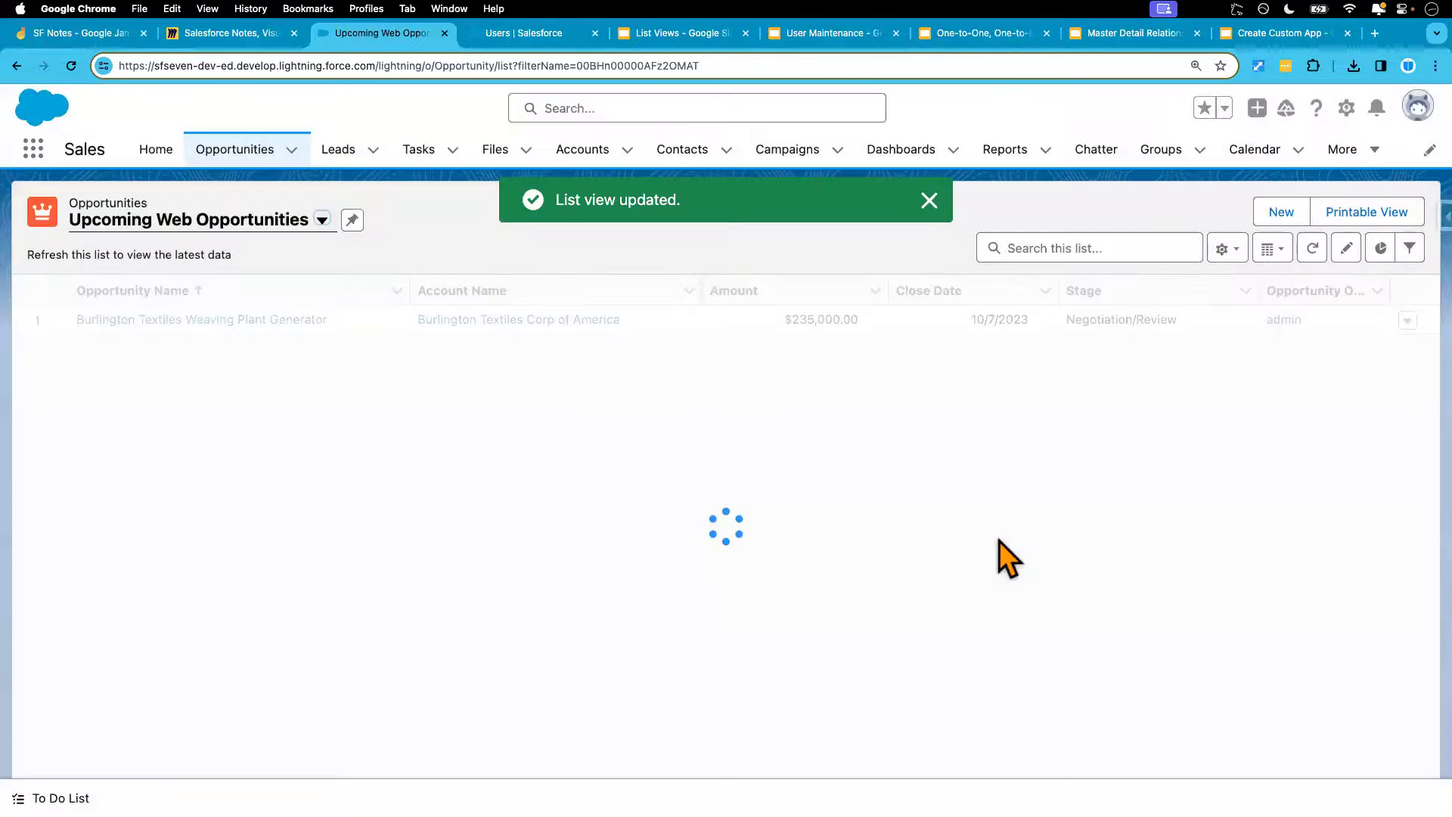
As the test user, reload Opportunities and check the list views for Upcoming Web Opportunities
key(ctrl+Right)
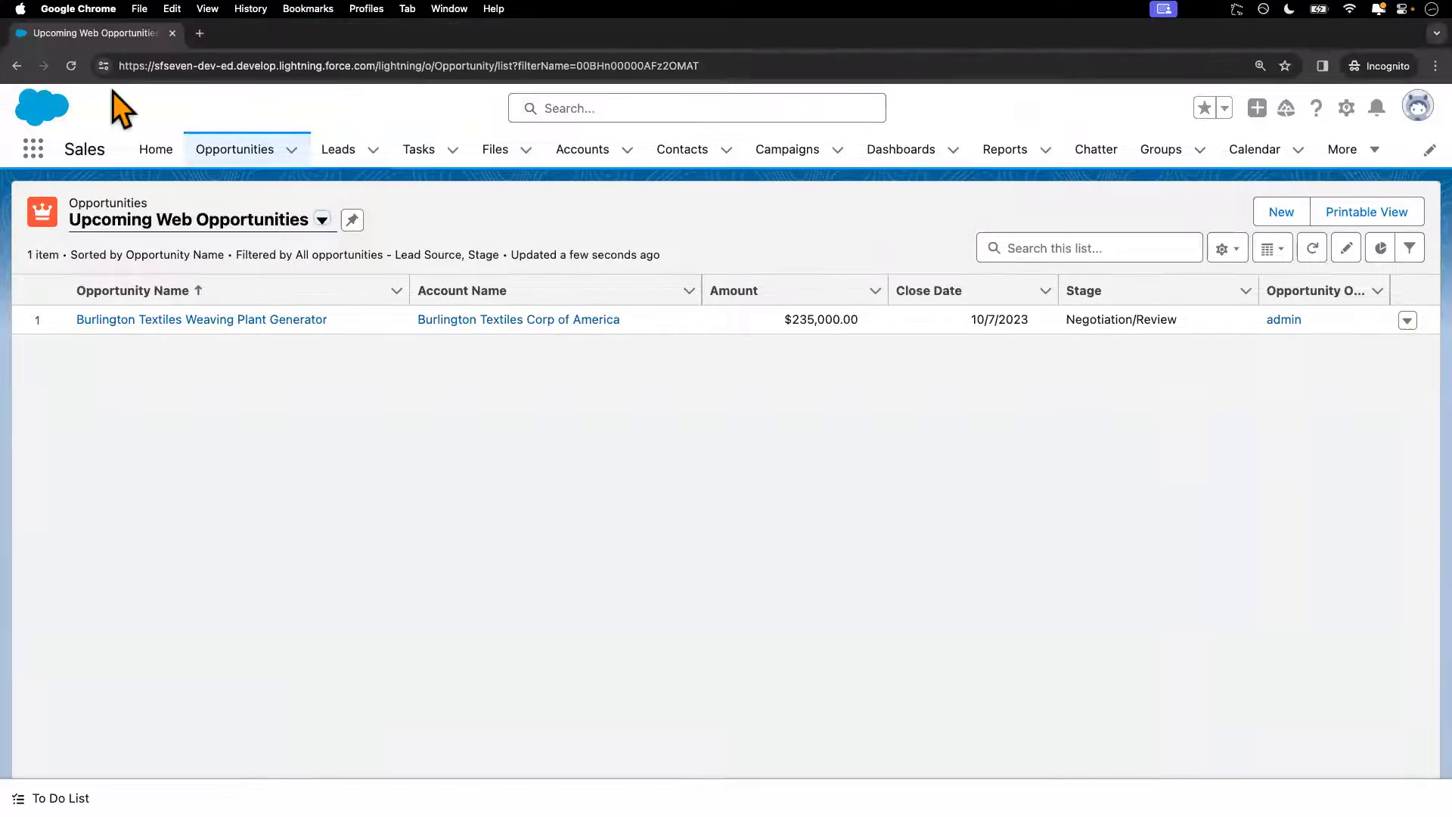
click(70, 66)
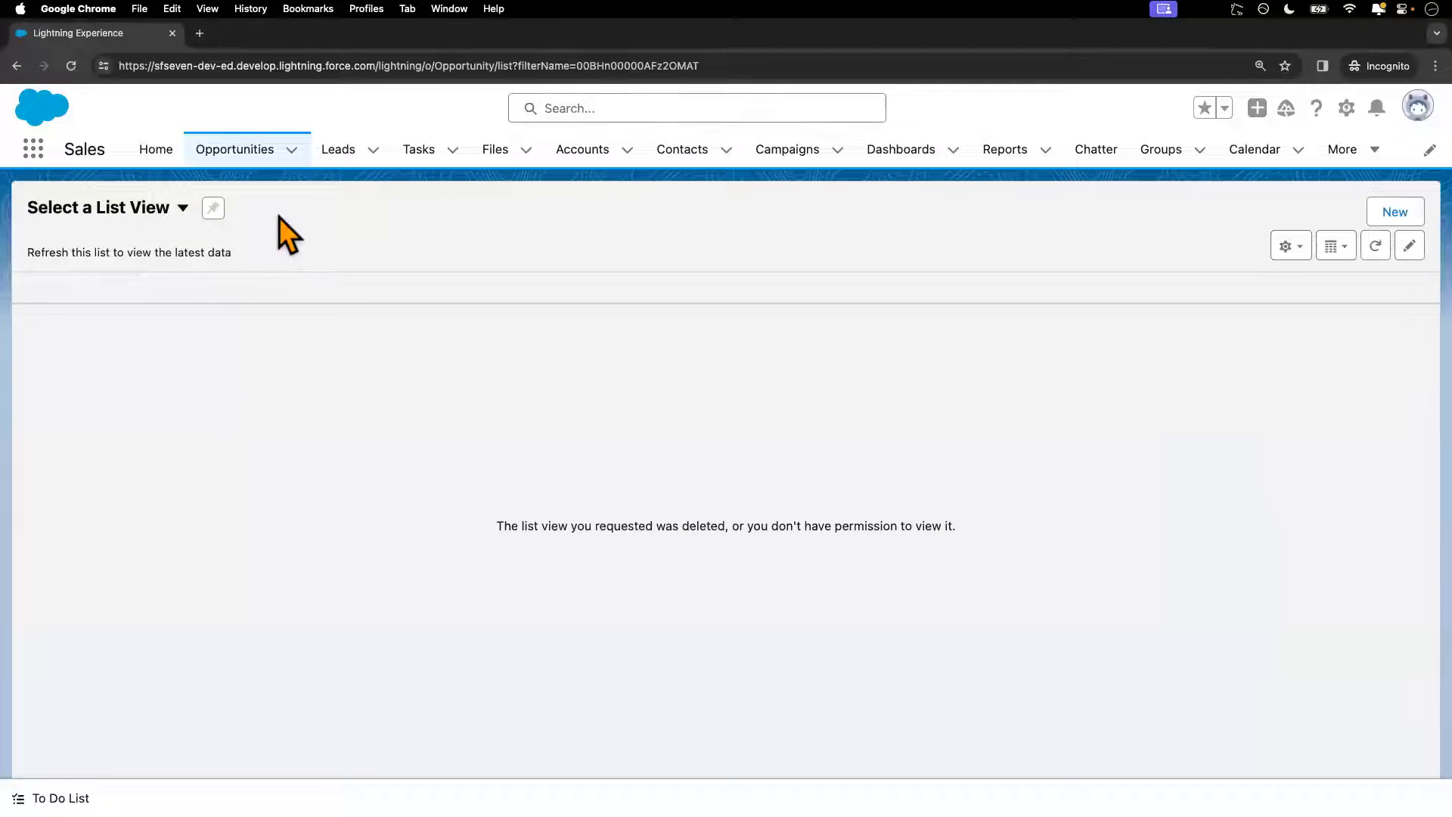
click(249, 159)
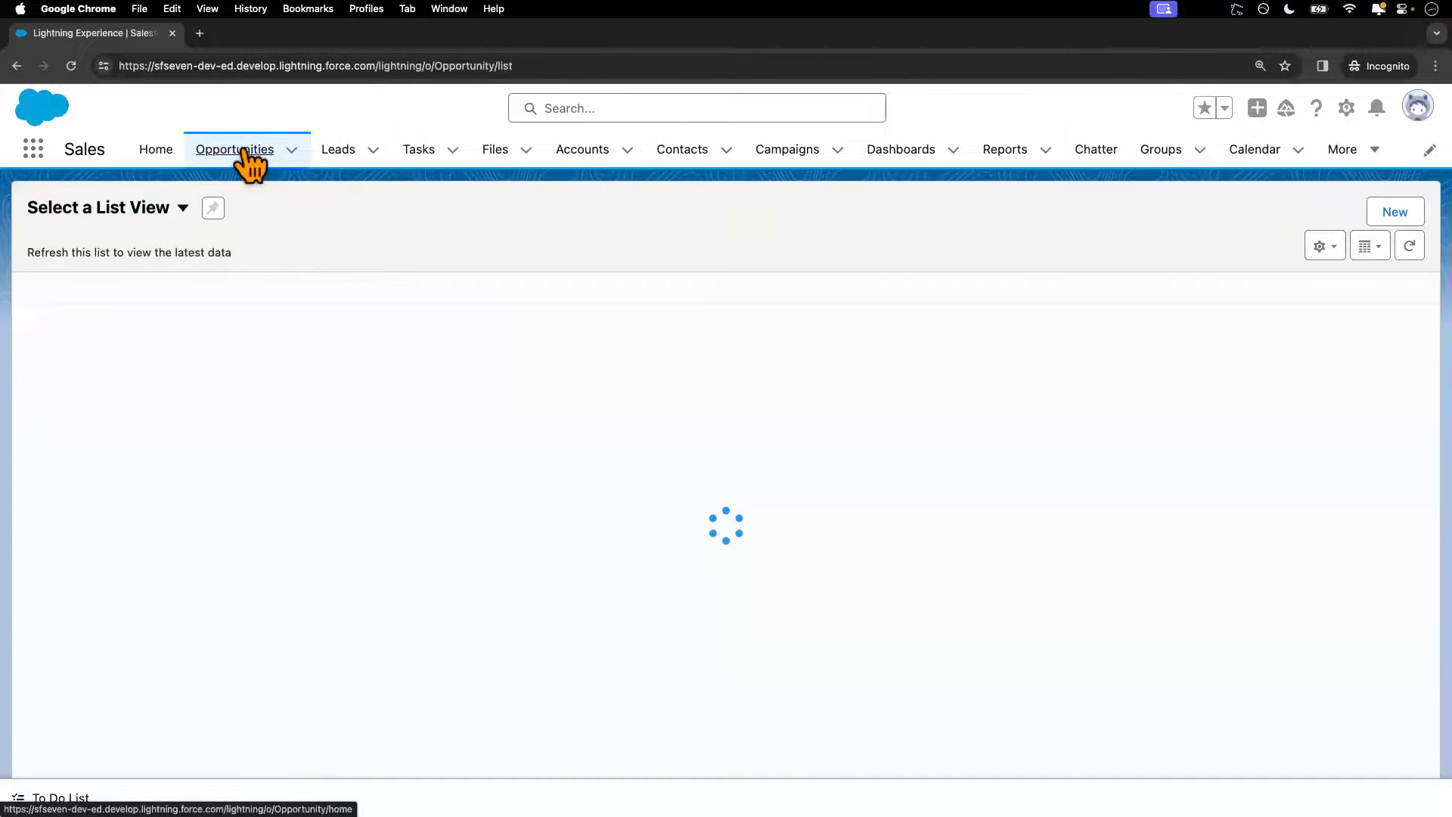
click(218, 220)
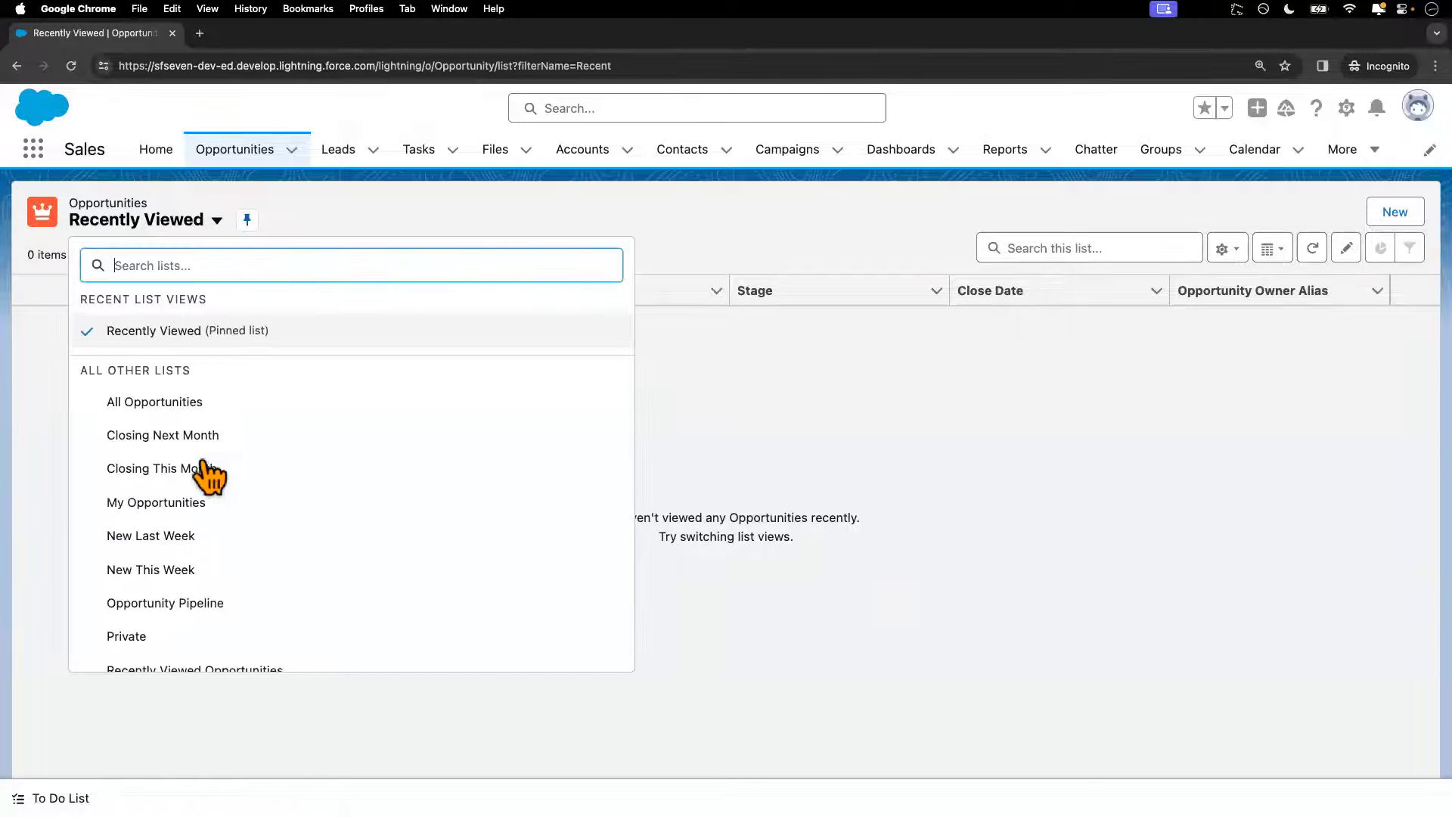
scroll(210, 492, down, 2)
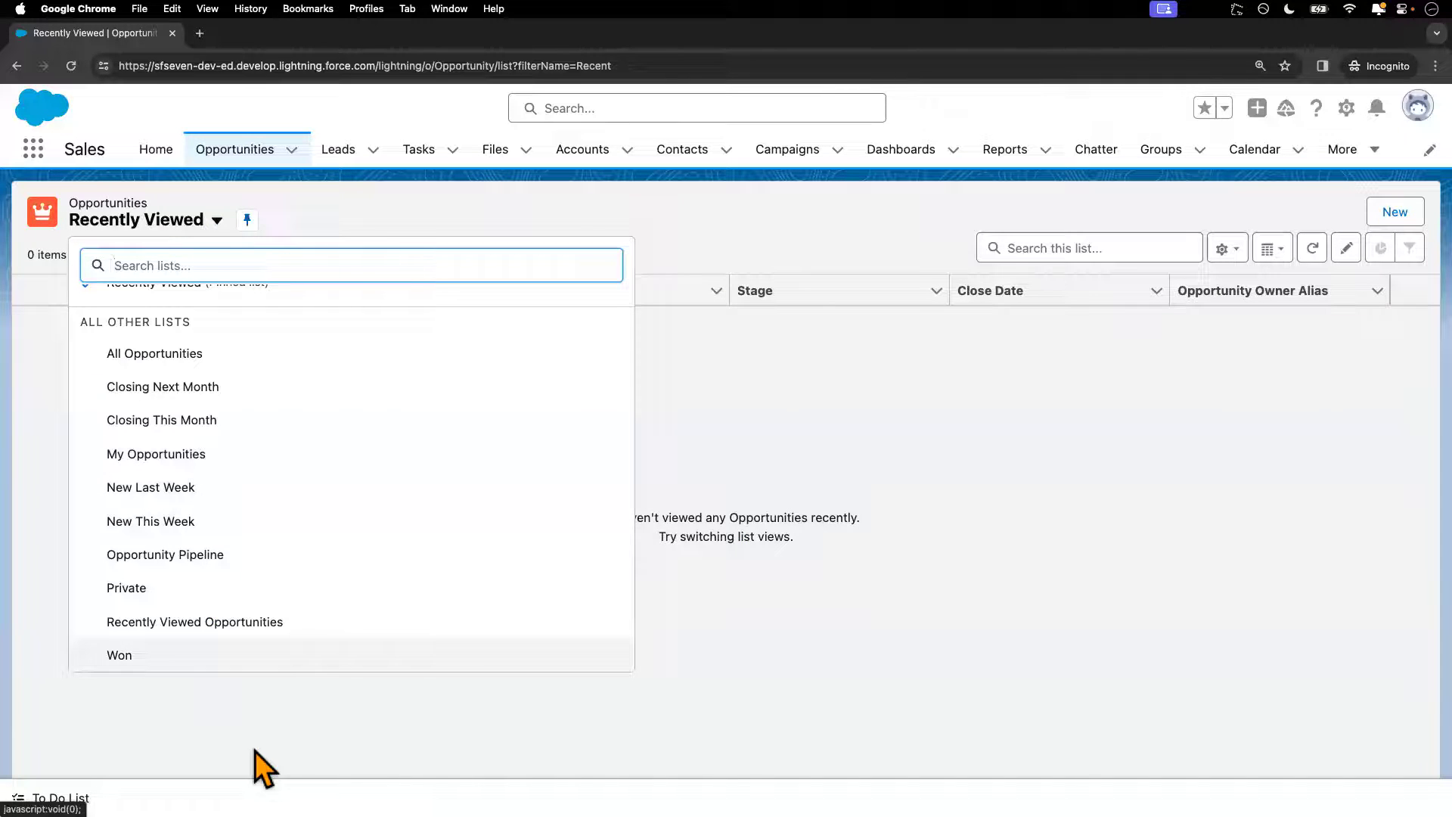
key(Escape)
key(ctrl+Left)
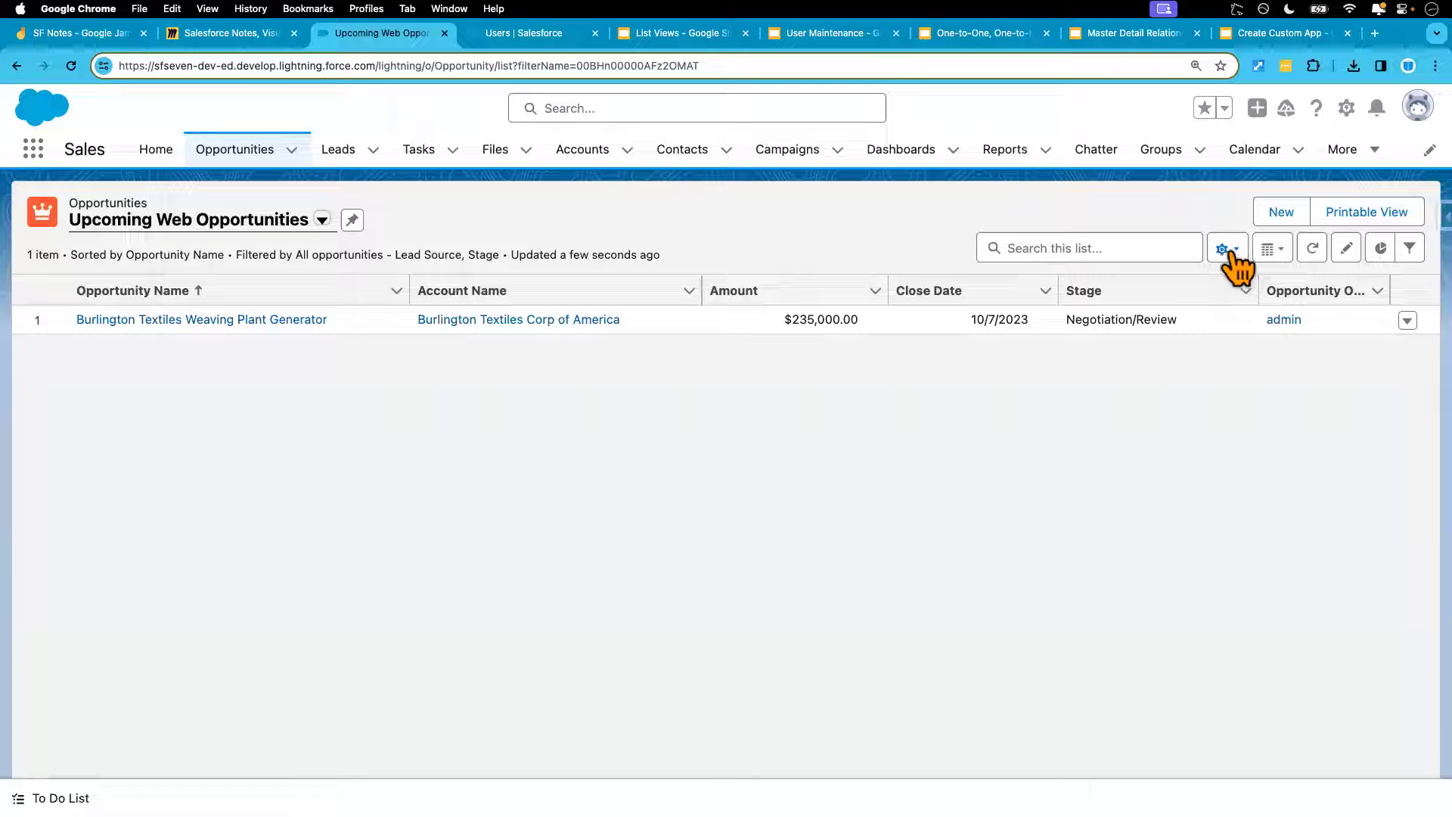
In the list view's sharing settings, choose sharing with groups of users and browse the roles
click(1226, 250)
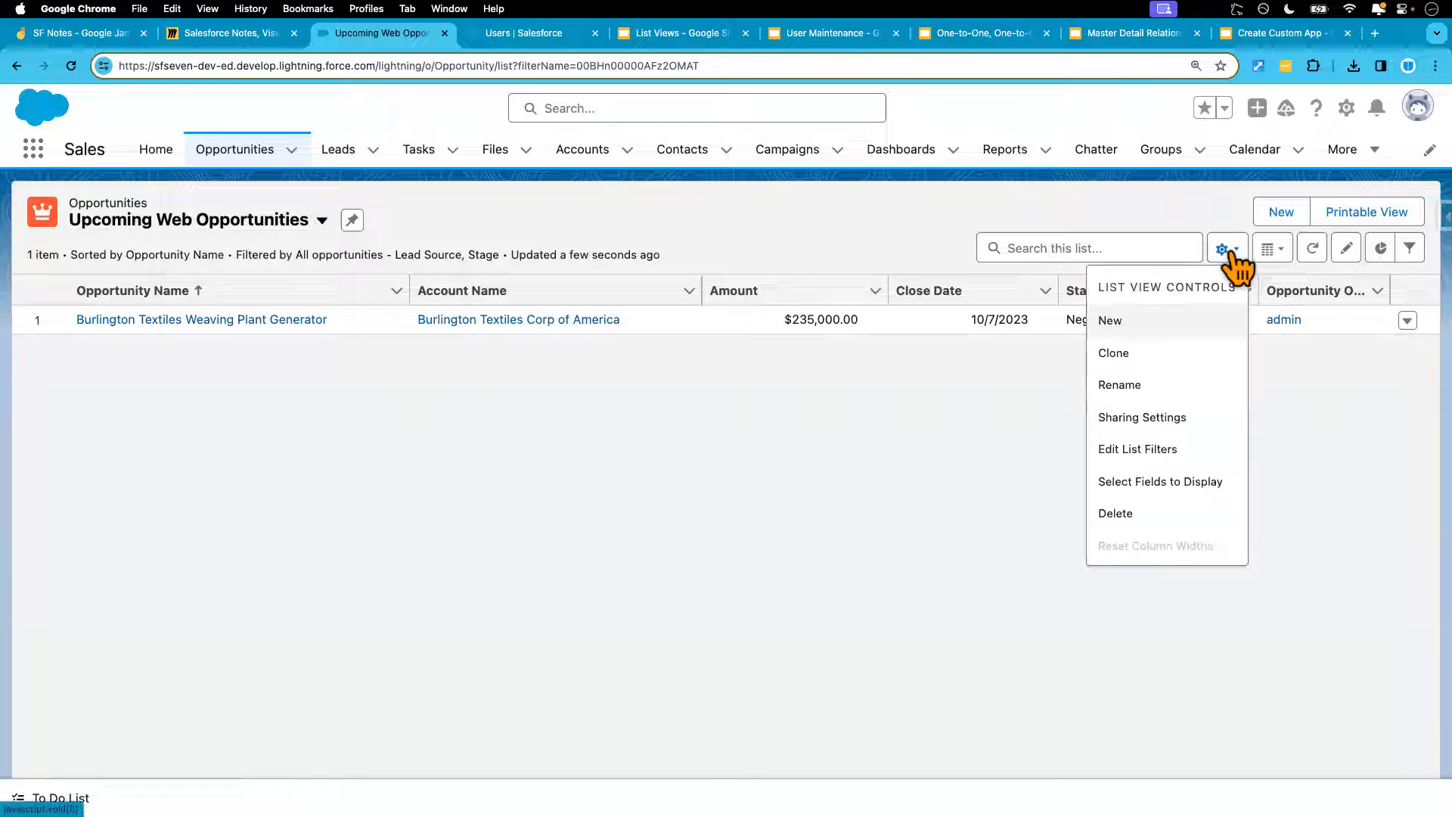
click(1165, 421)
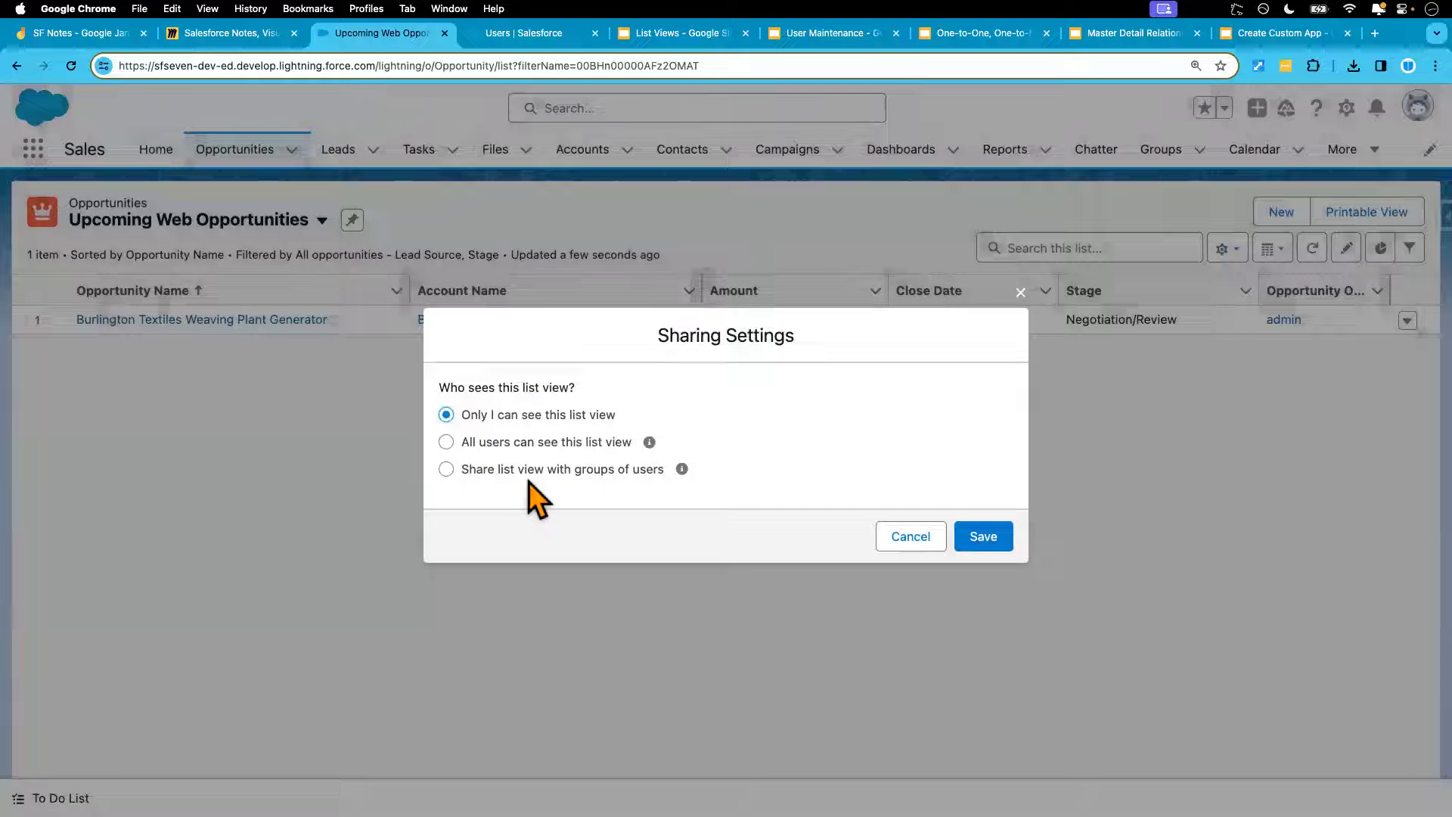
click(534, 470)
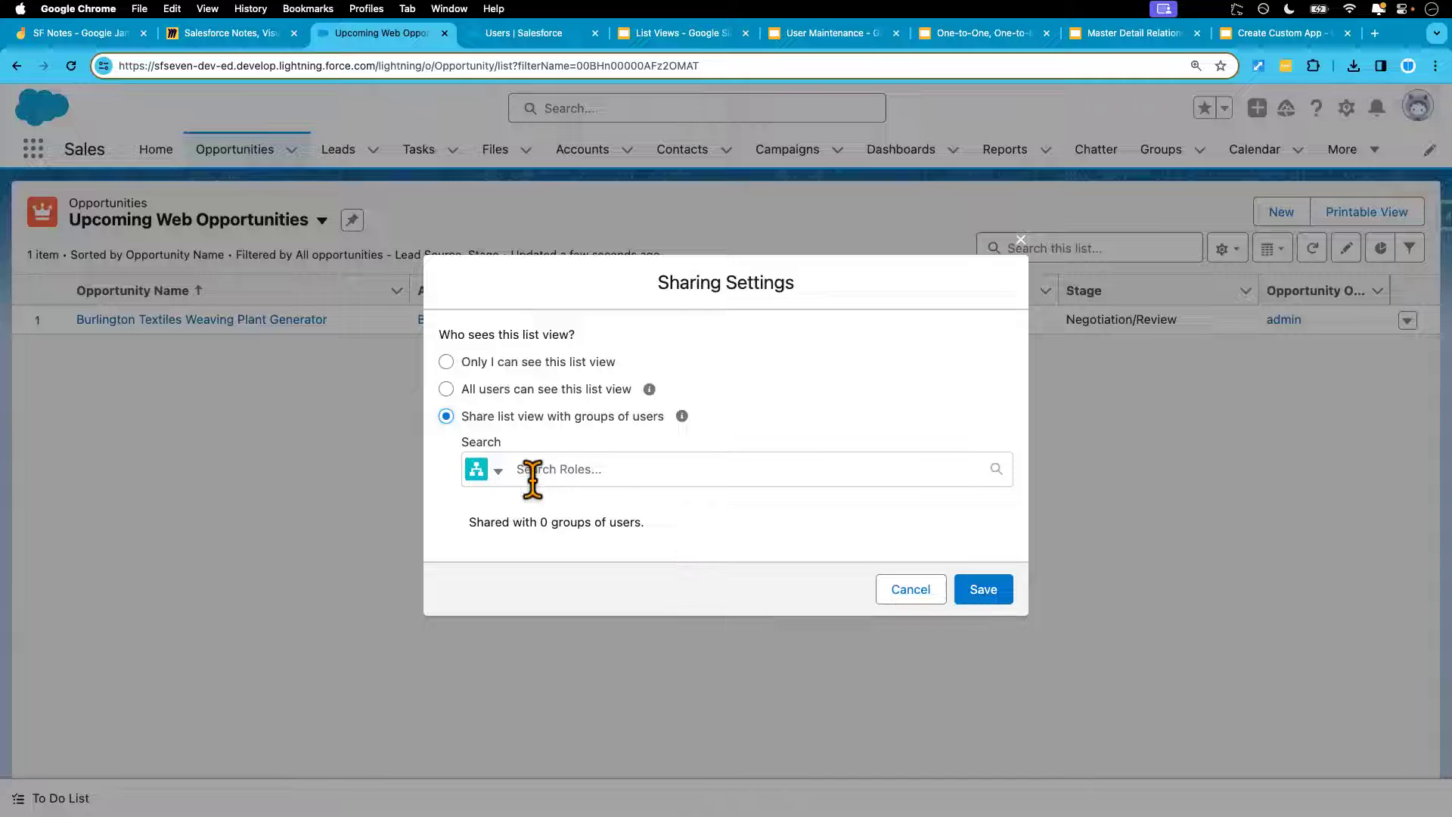
click(576, 471)
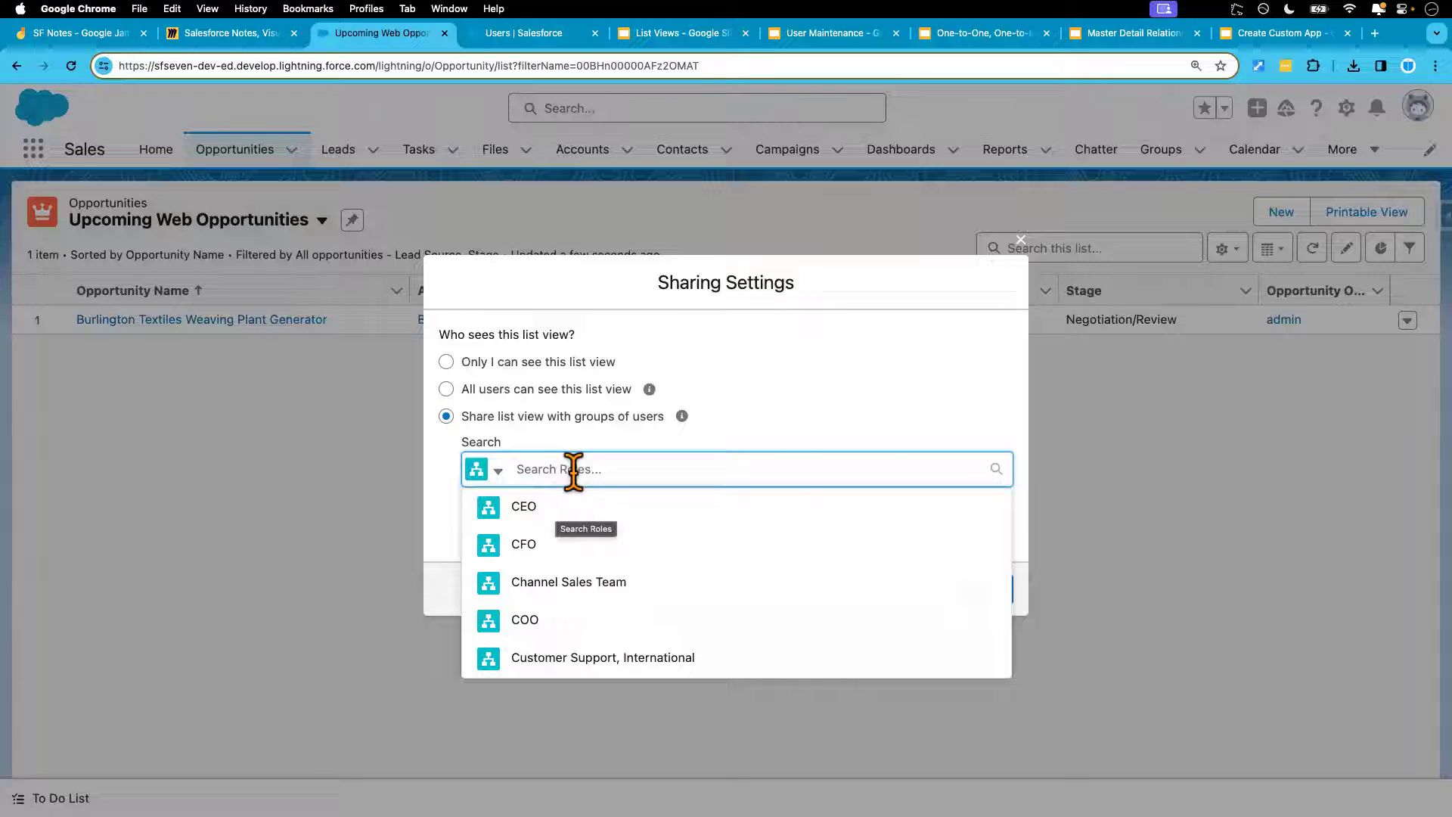
click(428, 545)
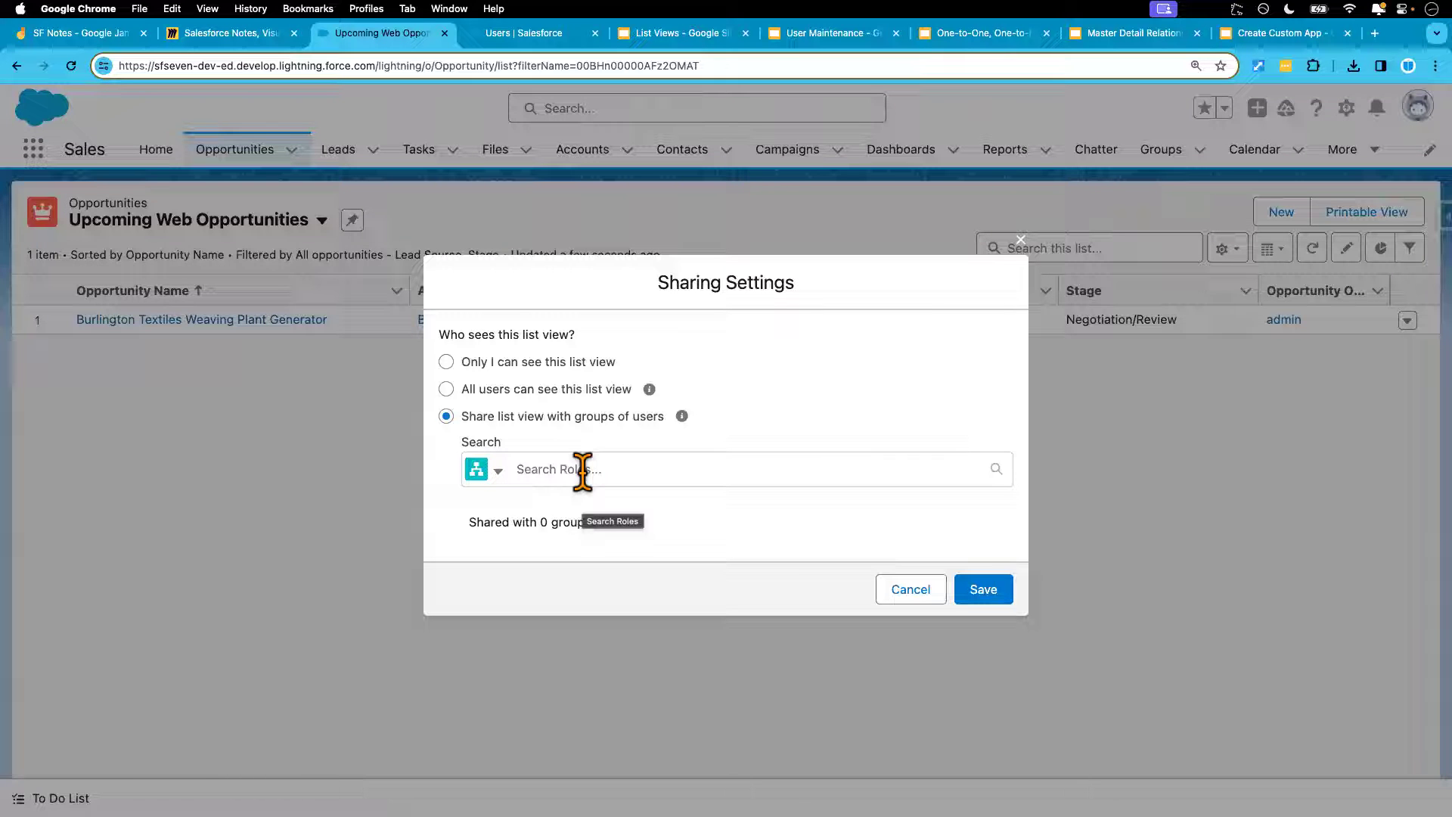
Switch the group type from Roles and Subordinates to Roles
click(498, 471)
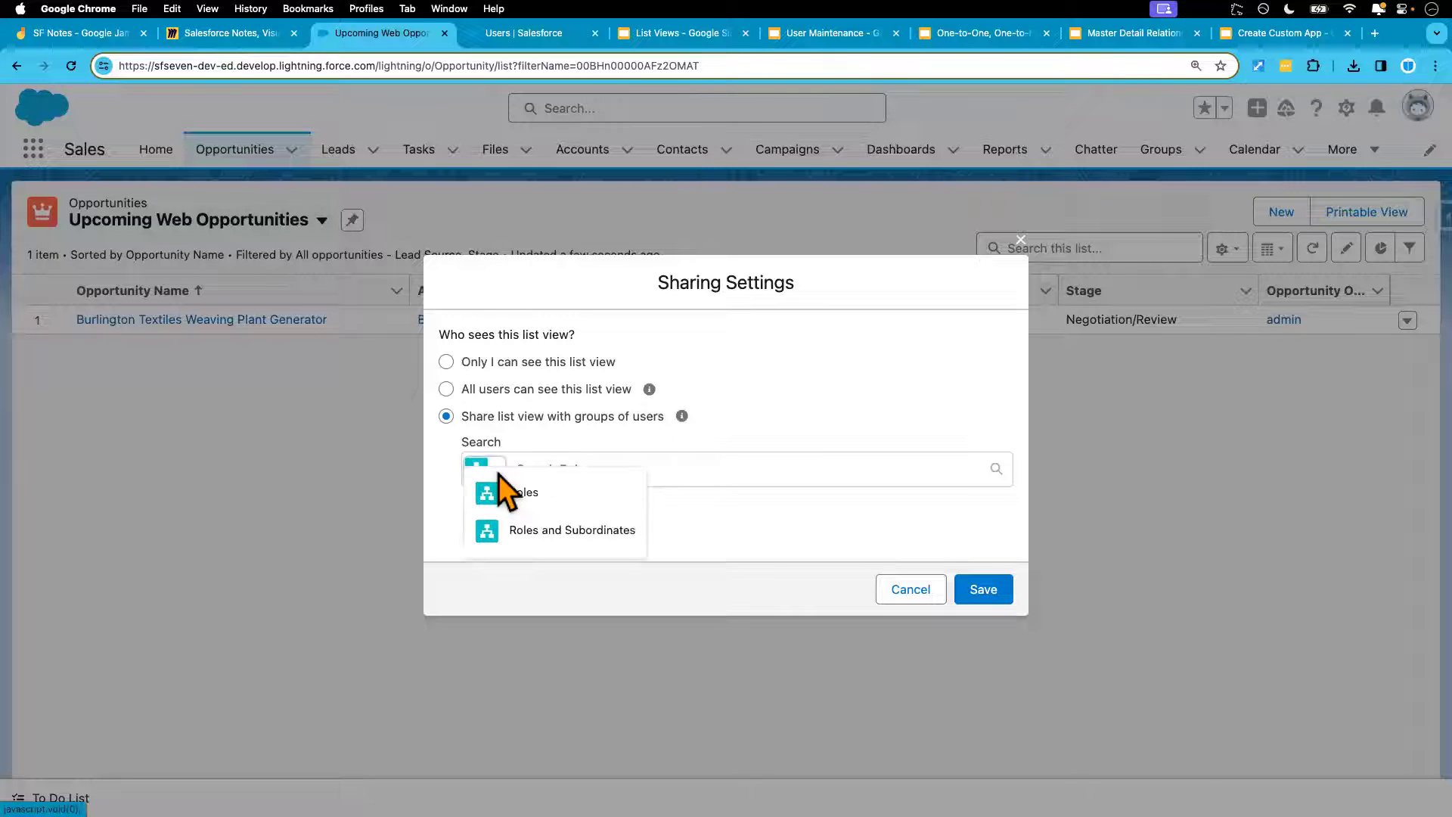
click(452, 533)
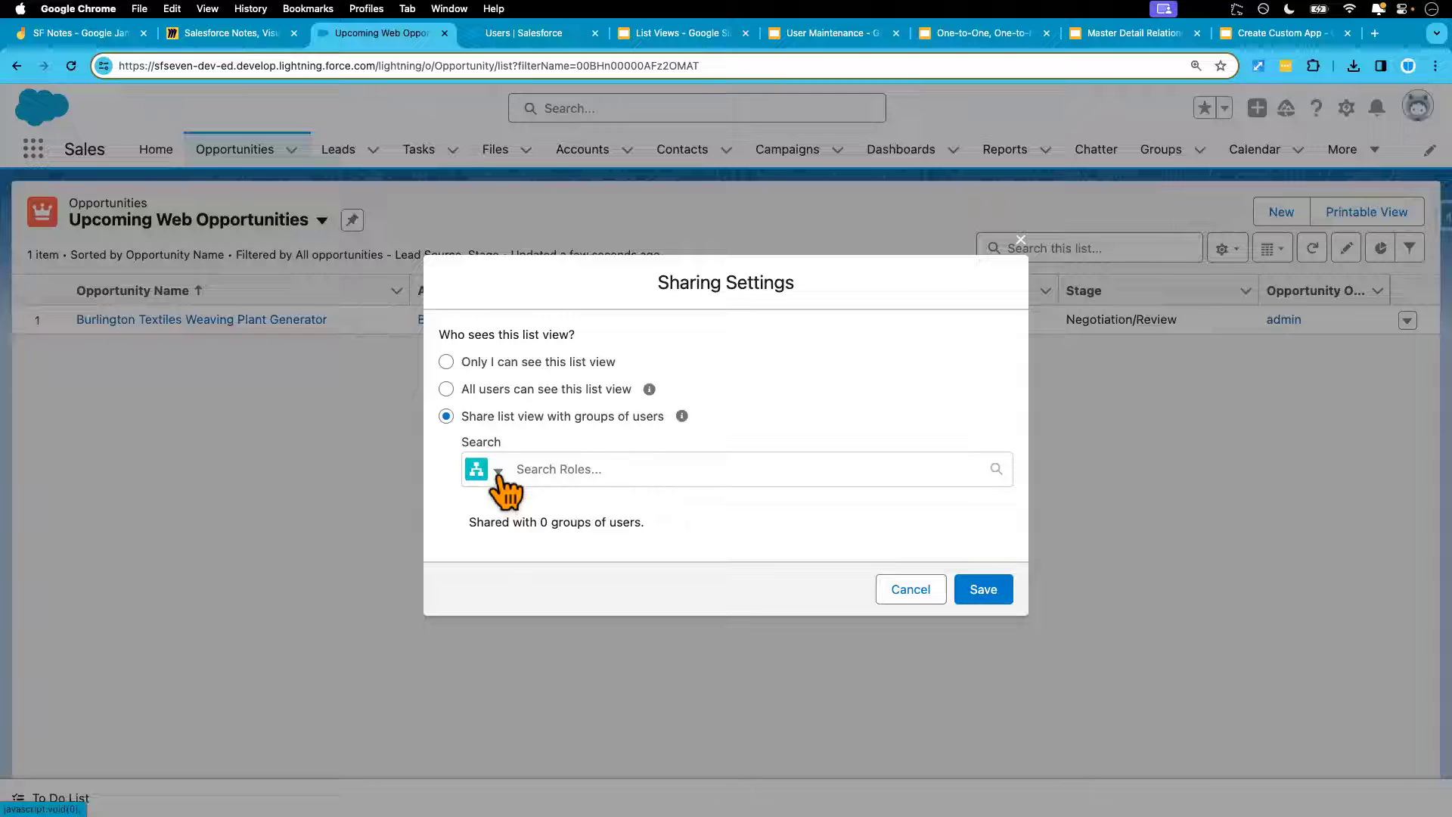
click(500, 476)
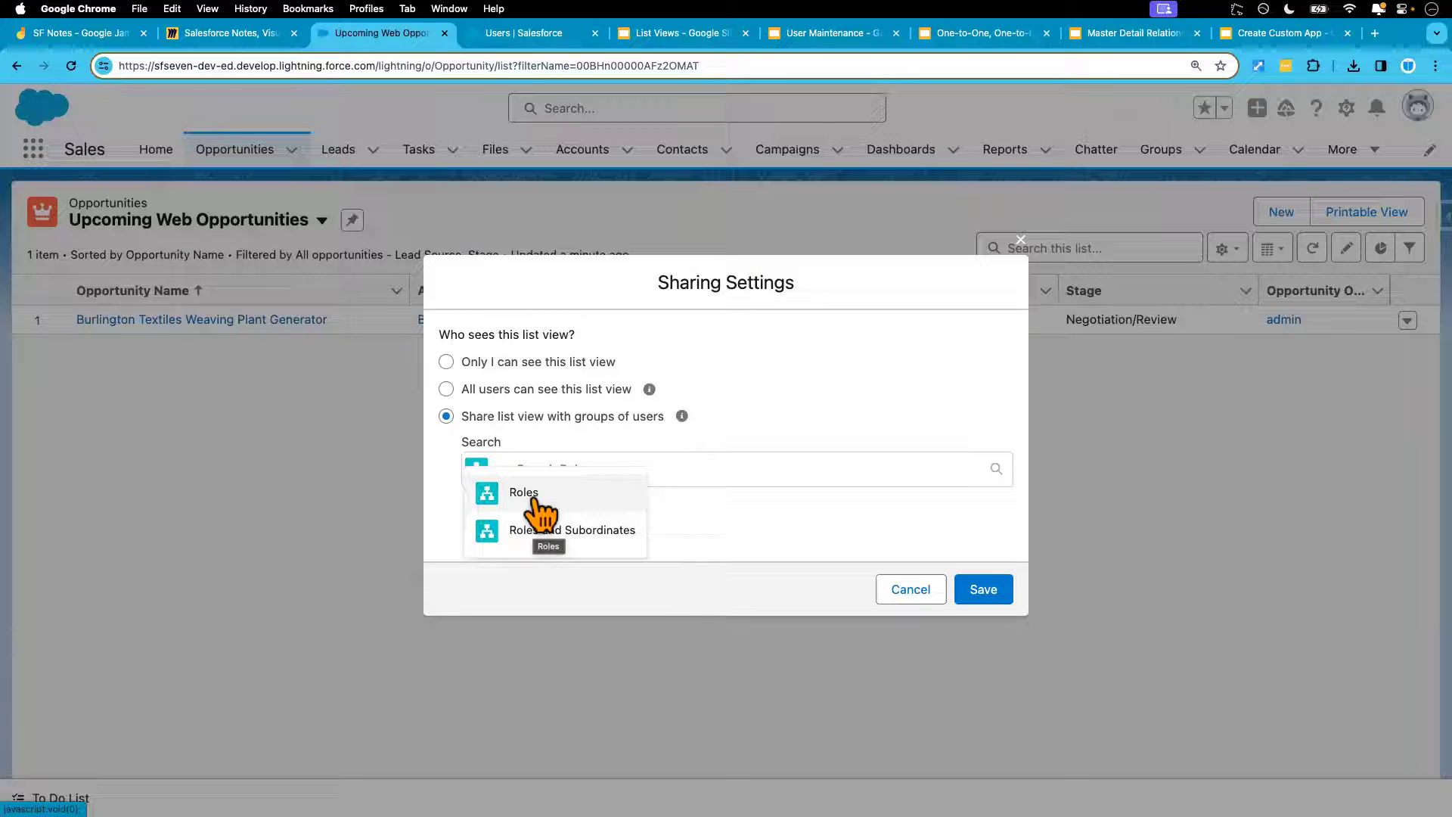
click(534, 501)
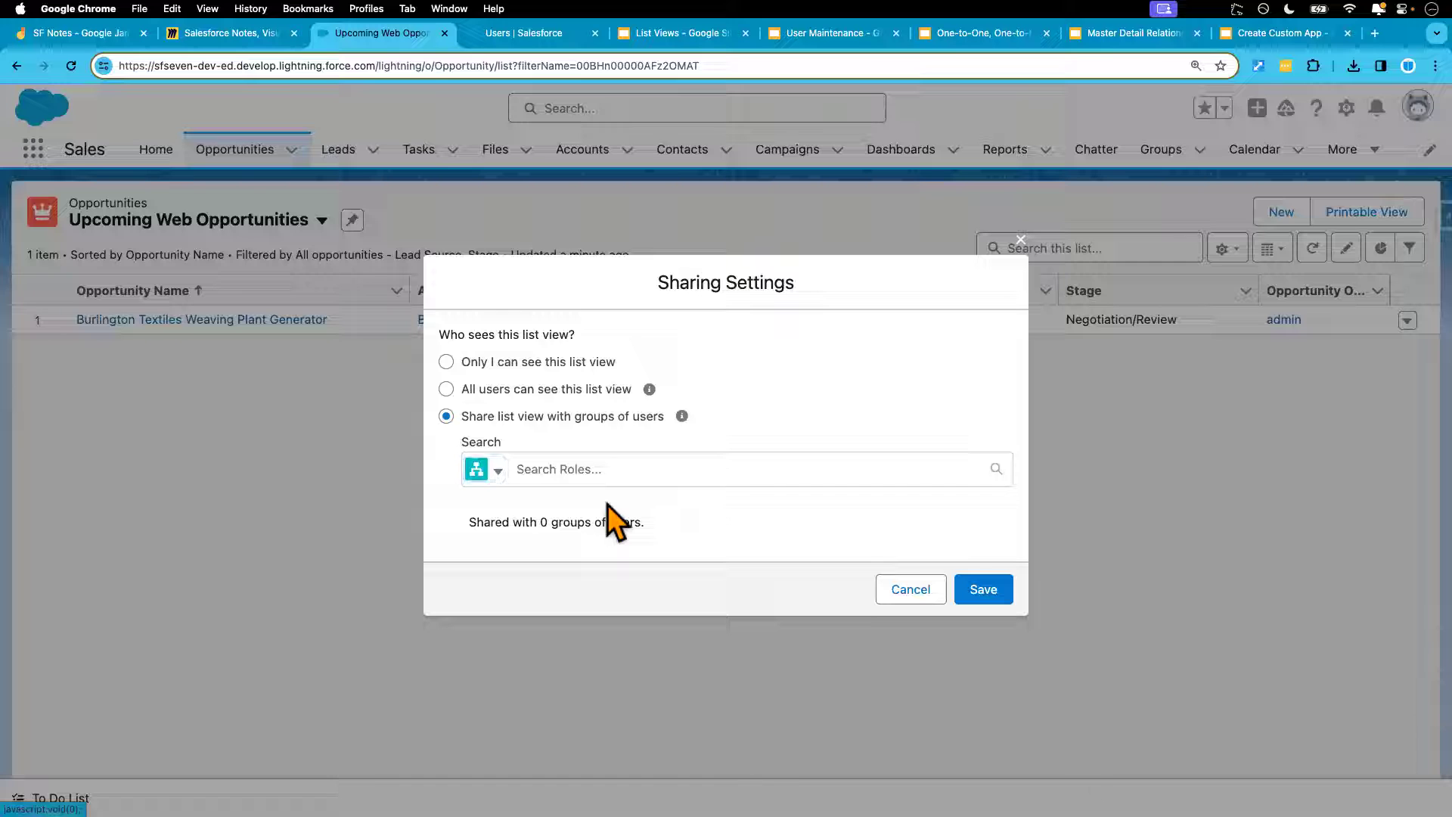
click(569, 469)
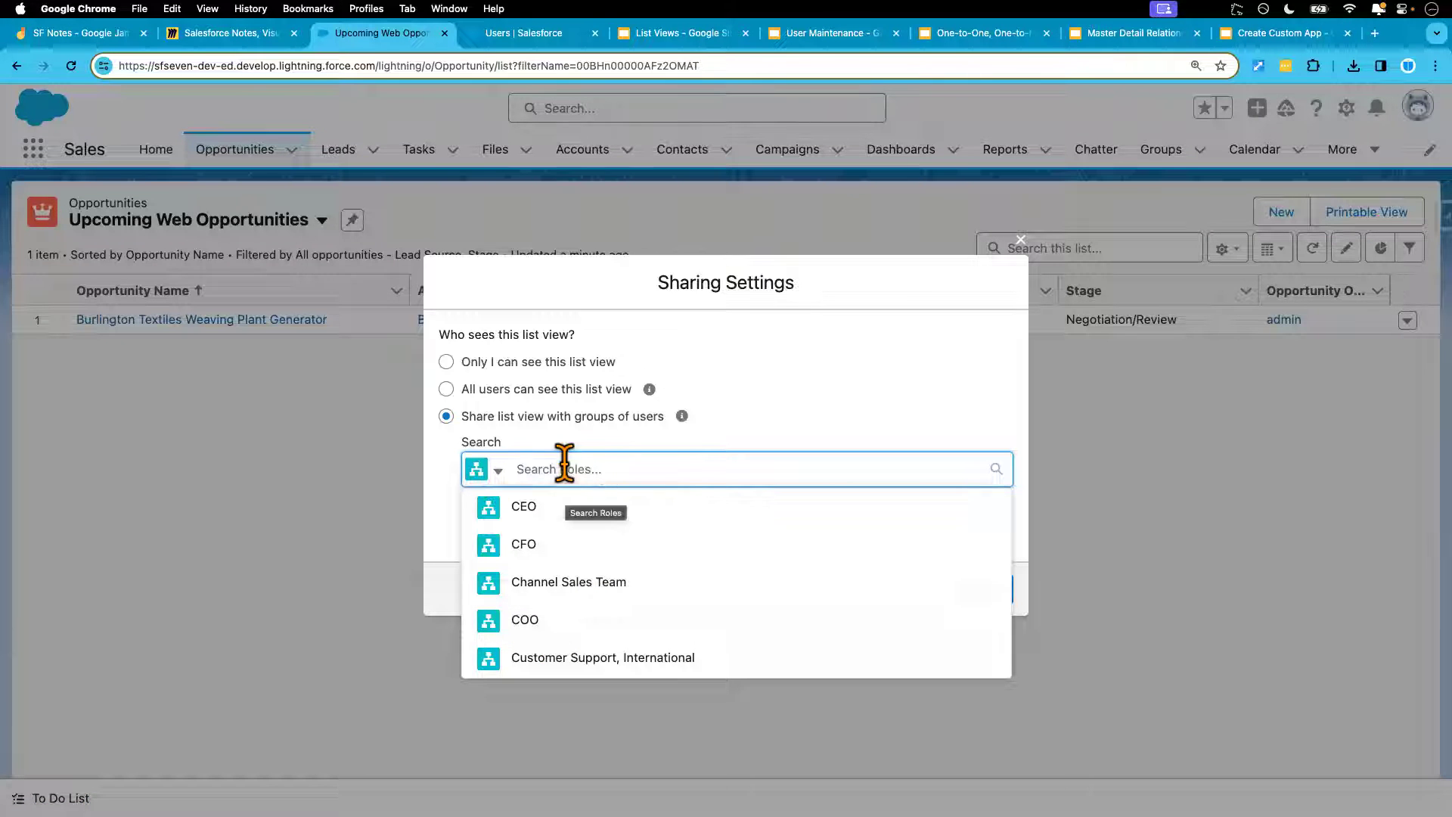
key(ctrl+Right)
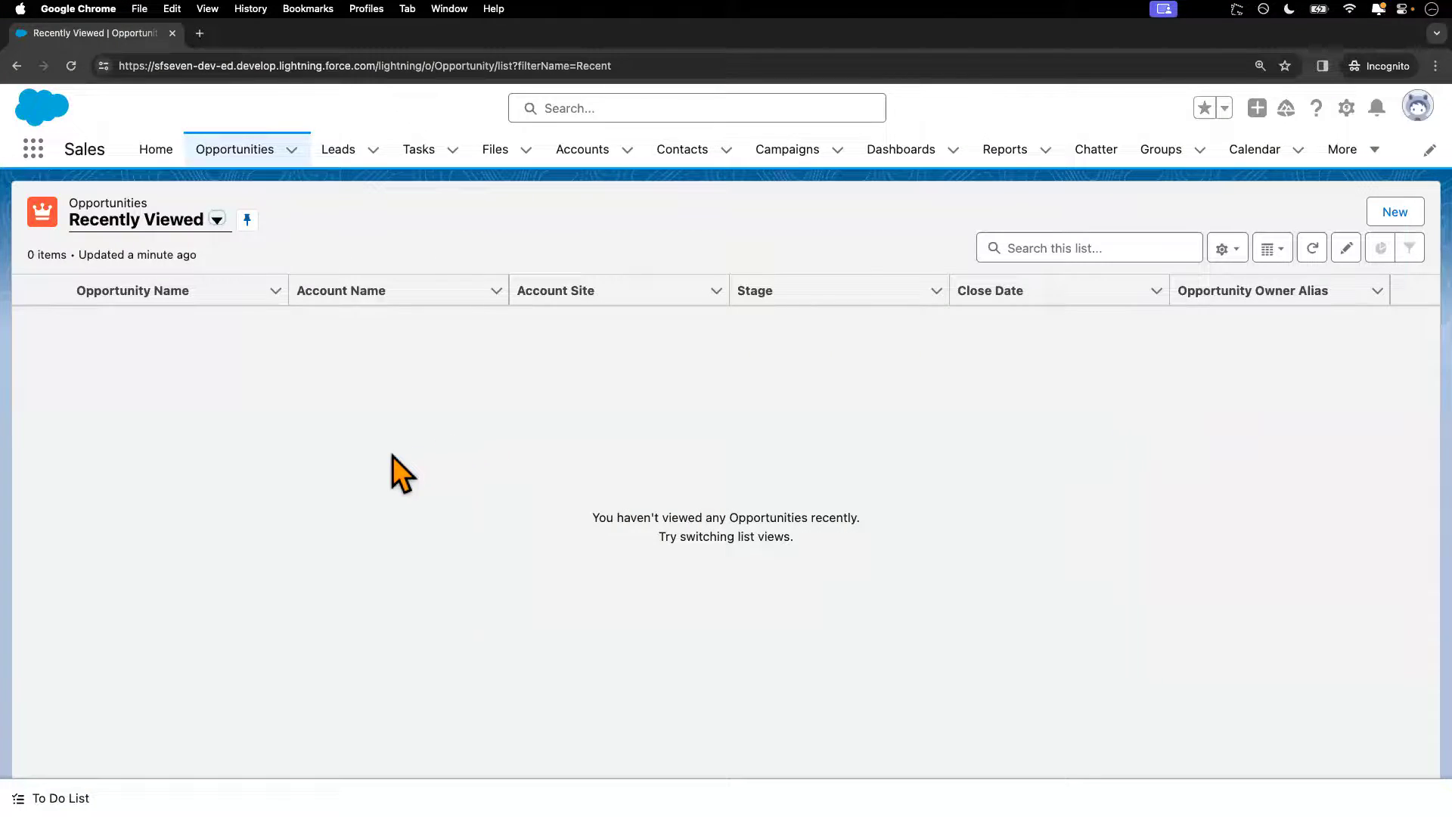
key(ctrl+Left)
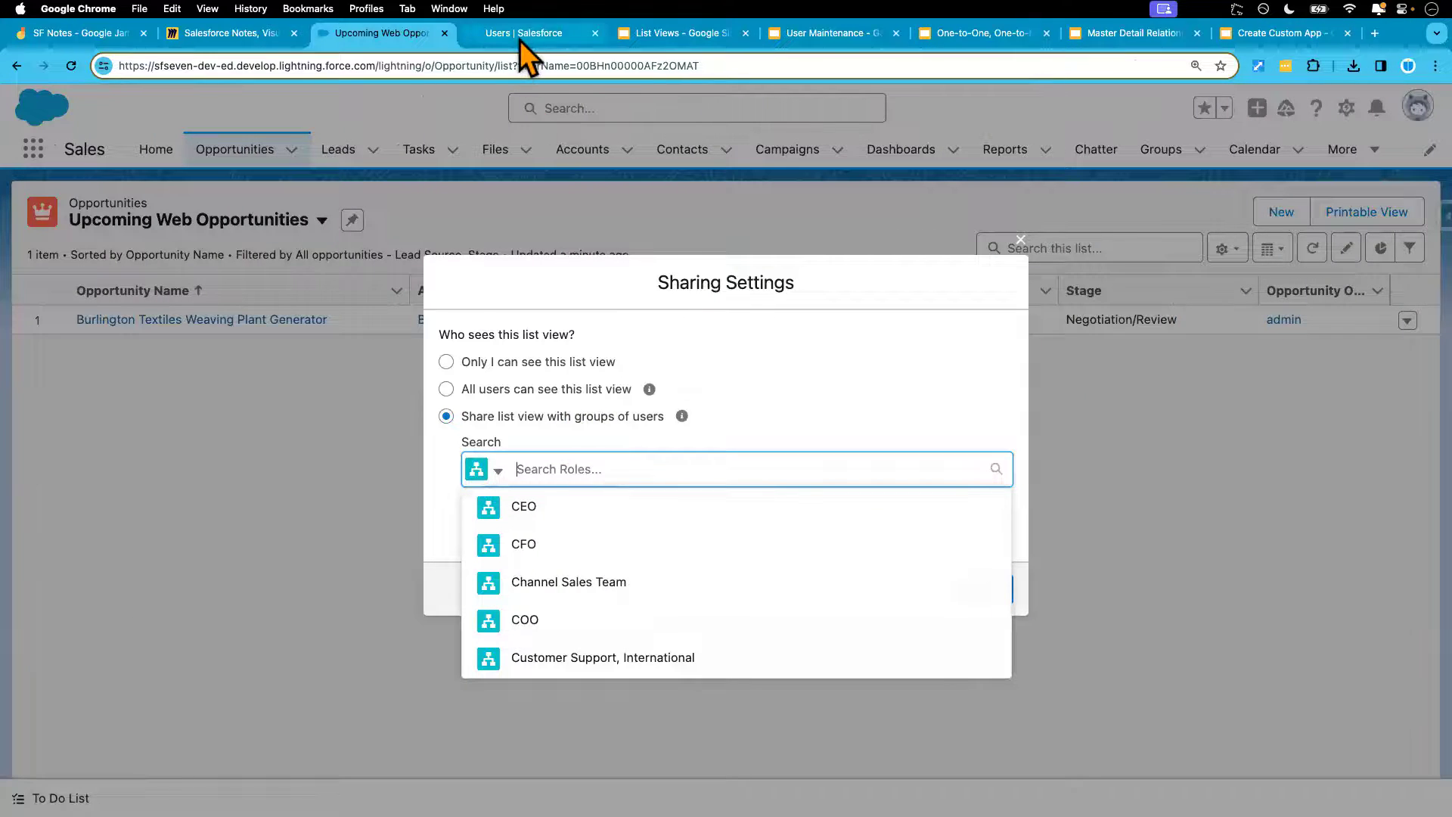
Edit Test User's record, set the Role to Western Sales Team, and save
click(520, 36)
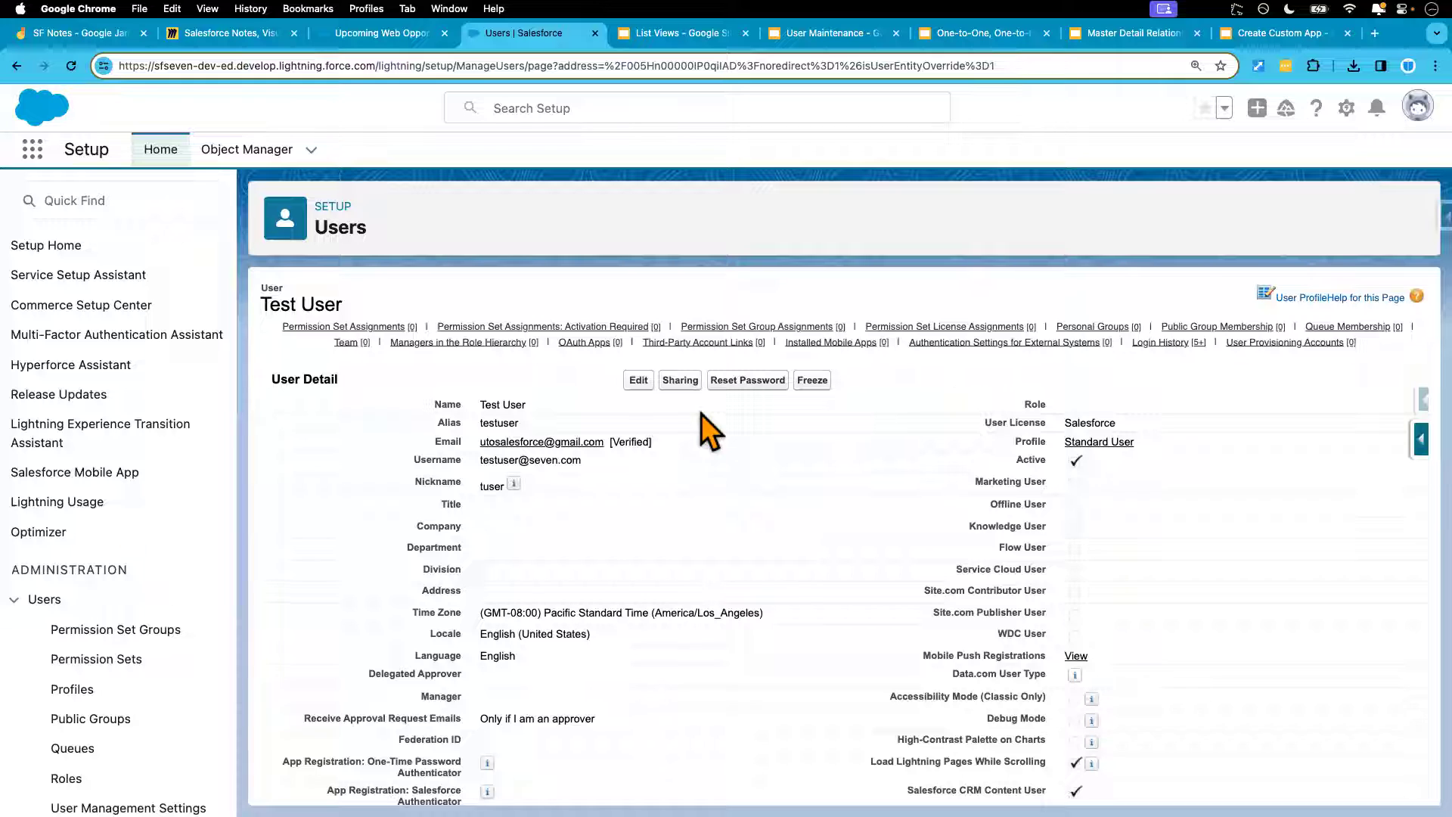
click(638, 380)
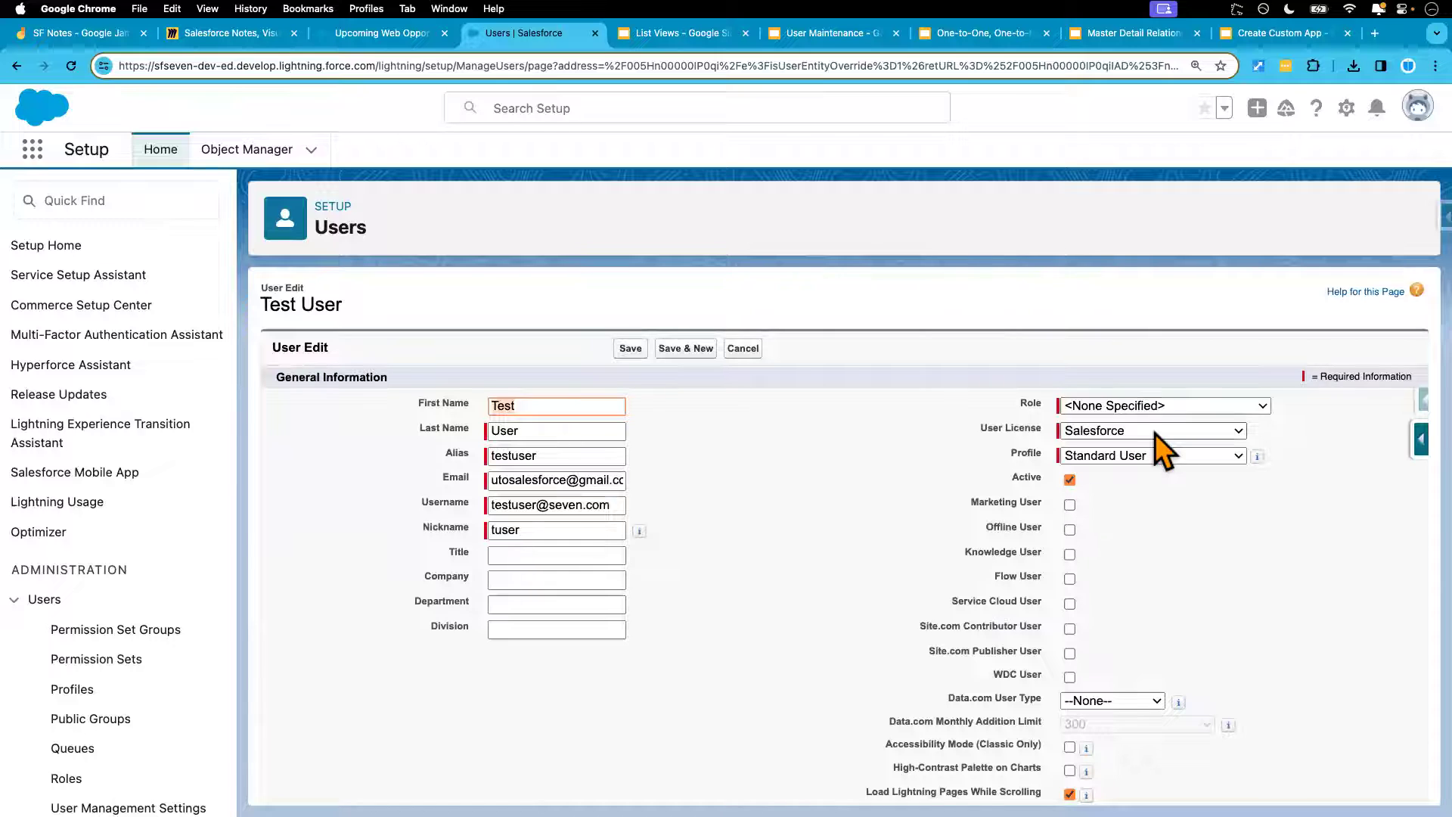
click(1161, 408)
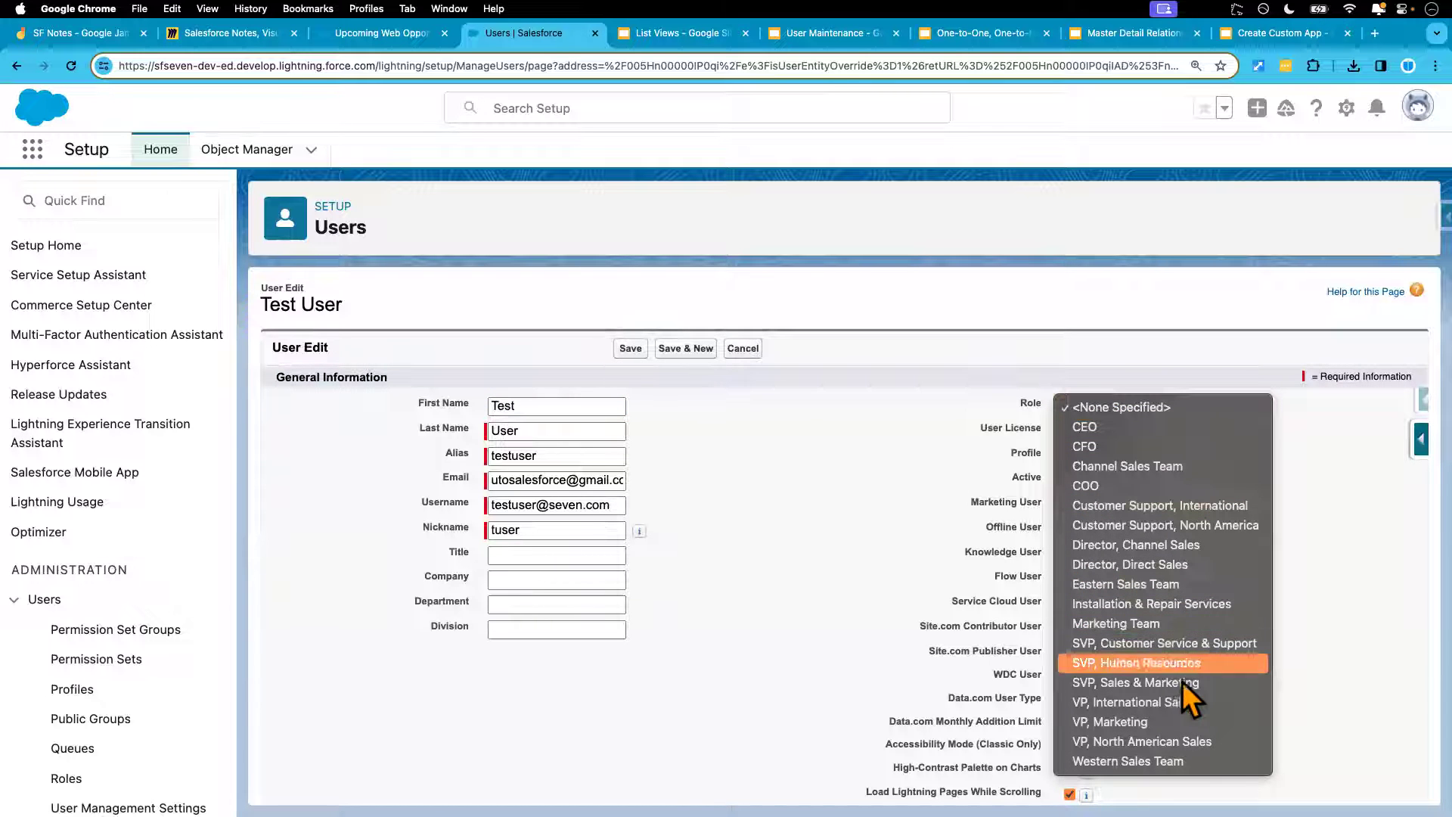
click(1190, 760)
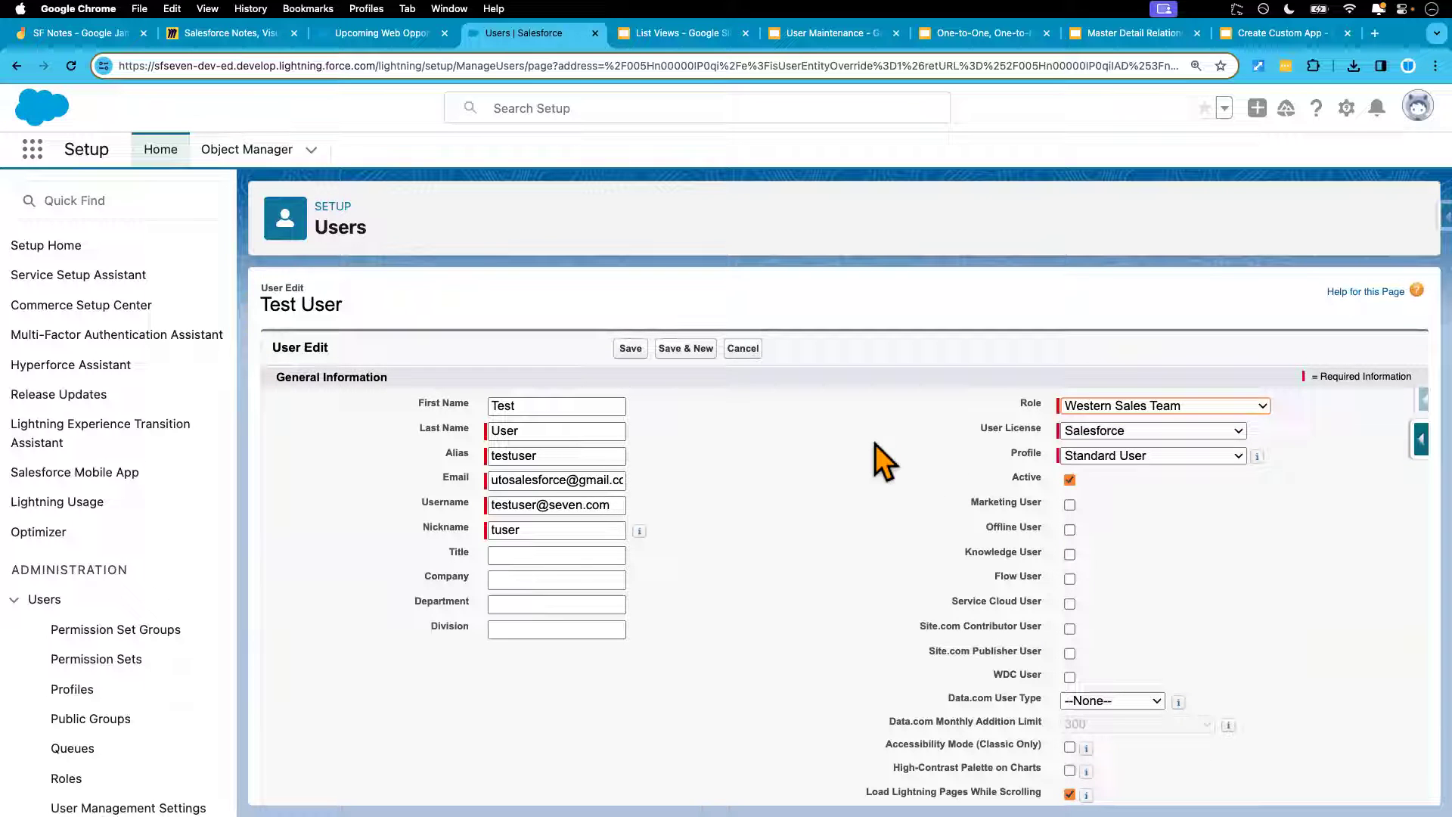
click(632, 349)
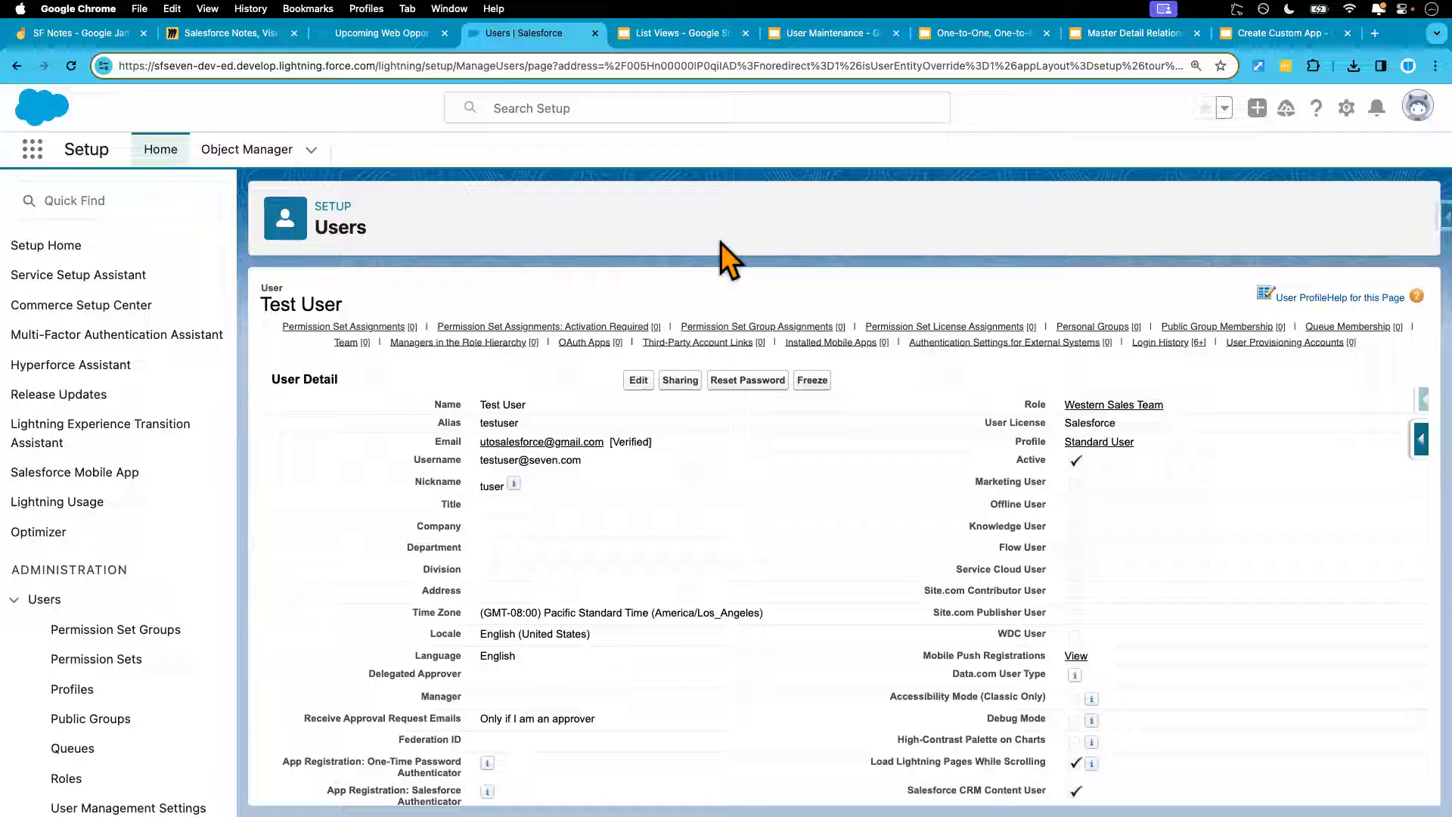
Reload the Upcoming Web Opportunities list view and open its sharing settings
click(398, 35)
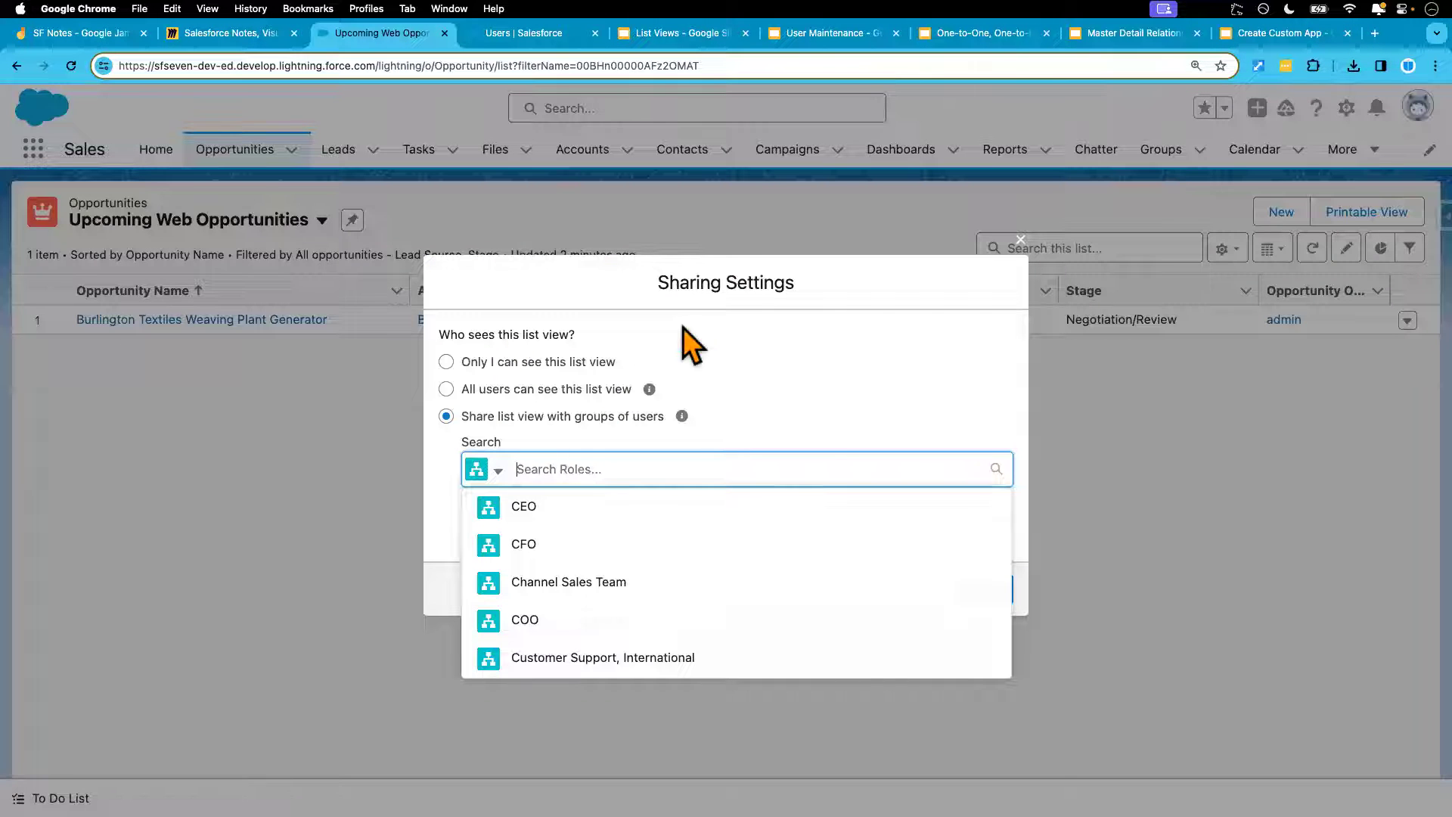
click(70, 66)
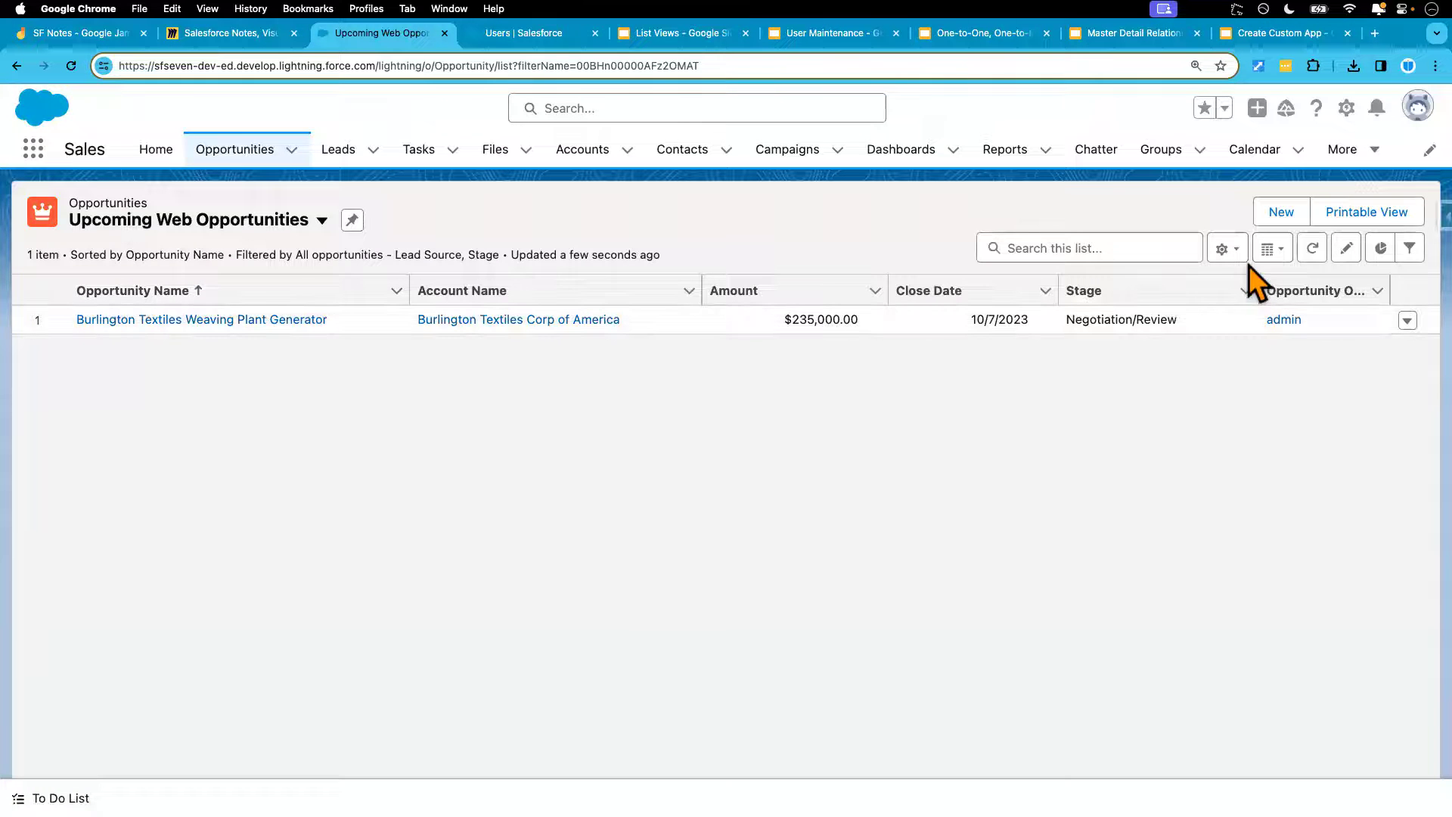
click(1225, 250)
click(1163, 420)
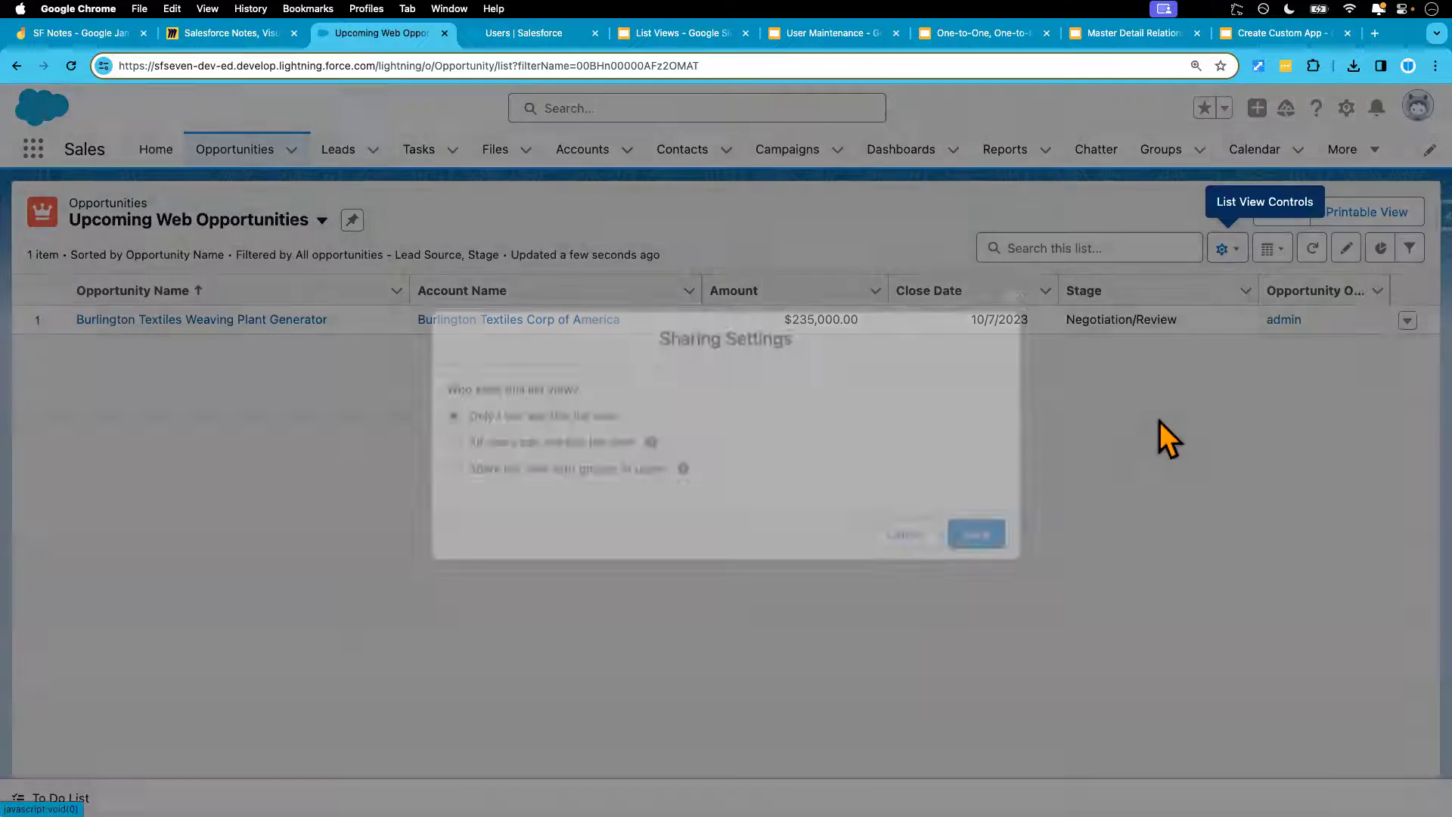
Share with groups of users, add the Western Sales Team role via 'wes', and save
click(543, 471)
click(601, 469)
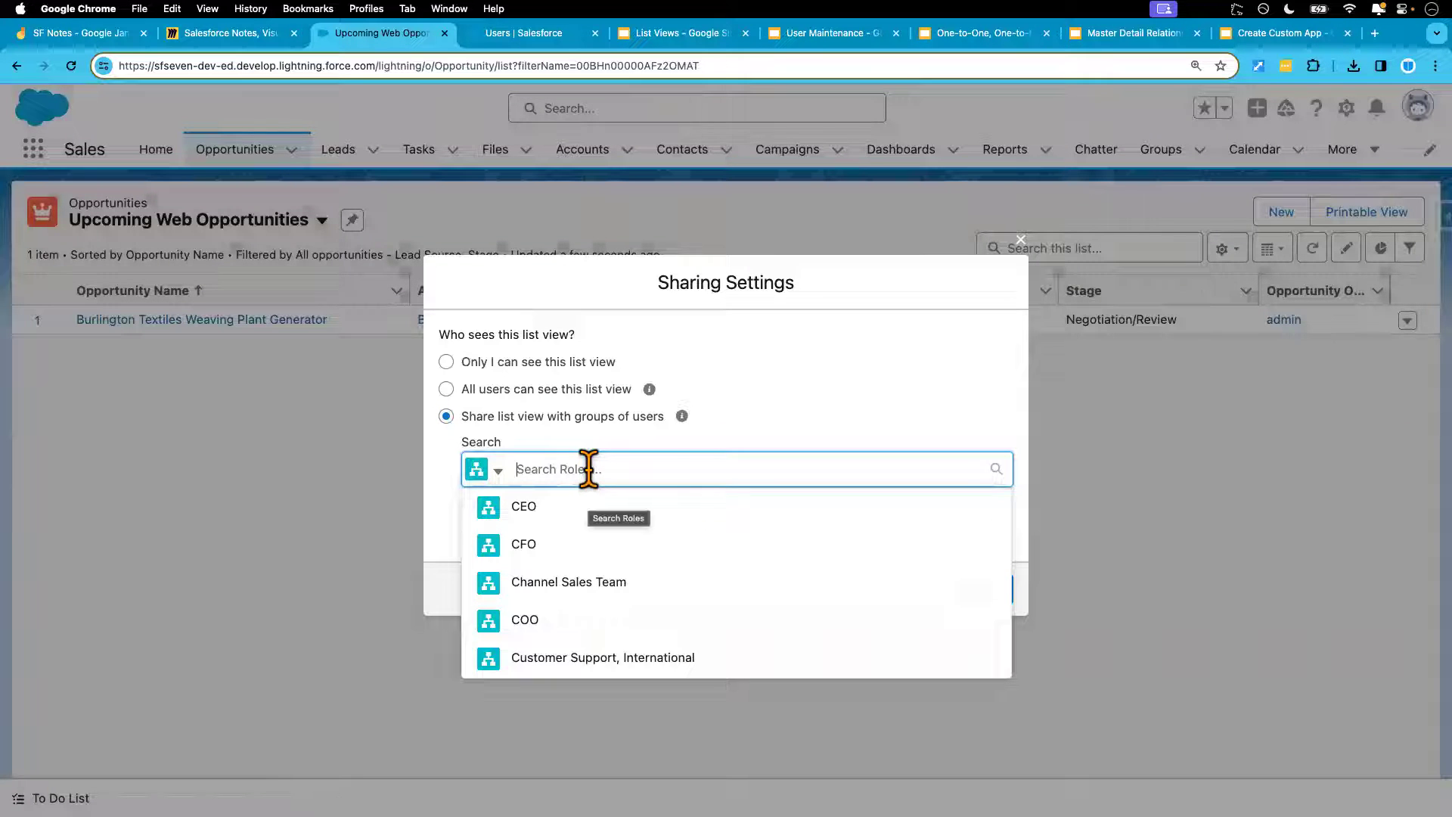
text(wes)
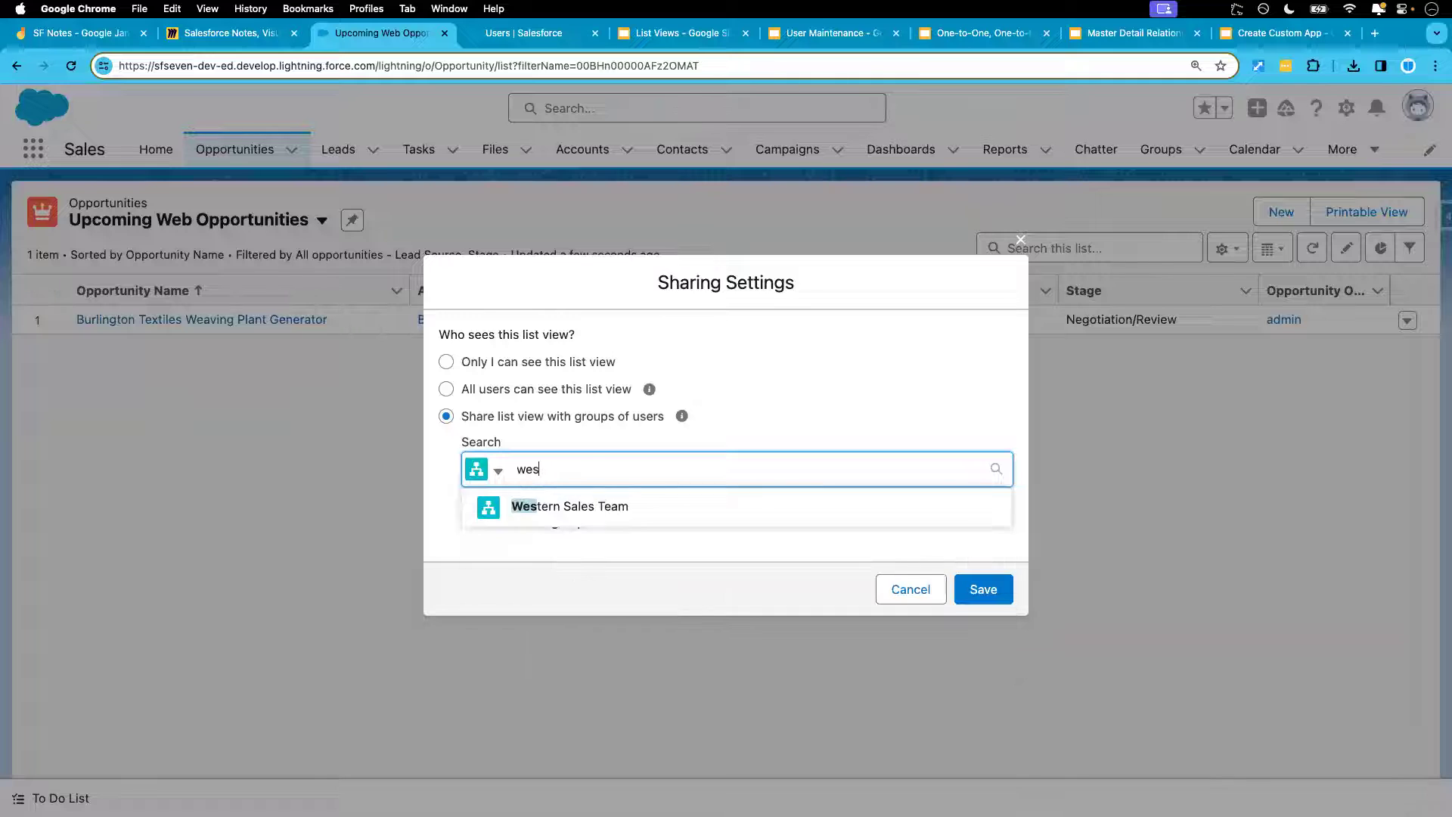
click(617, 522)
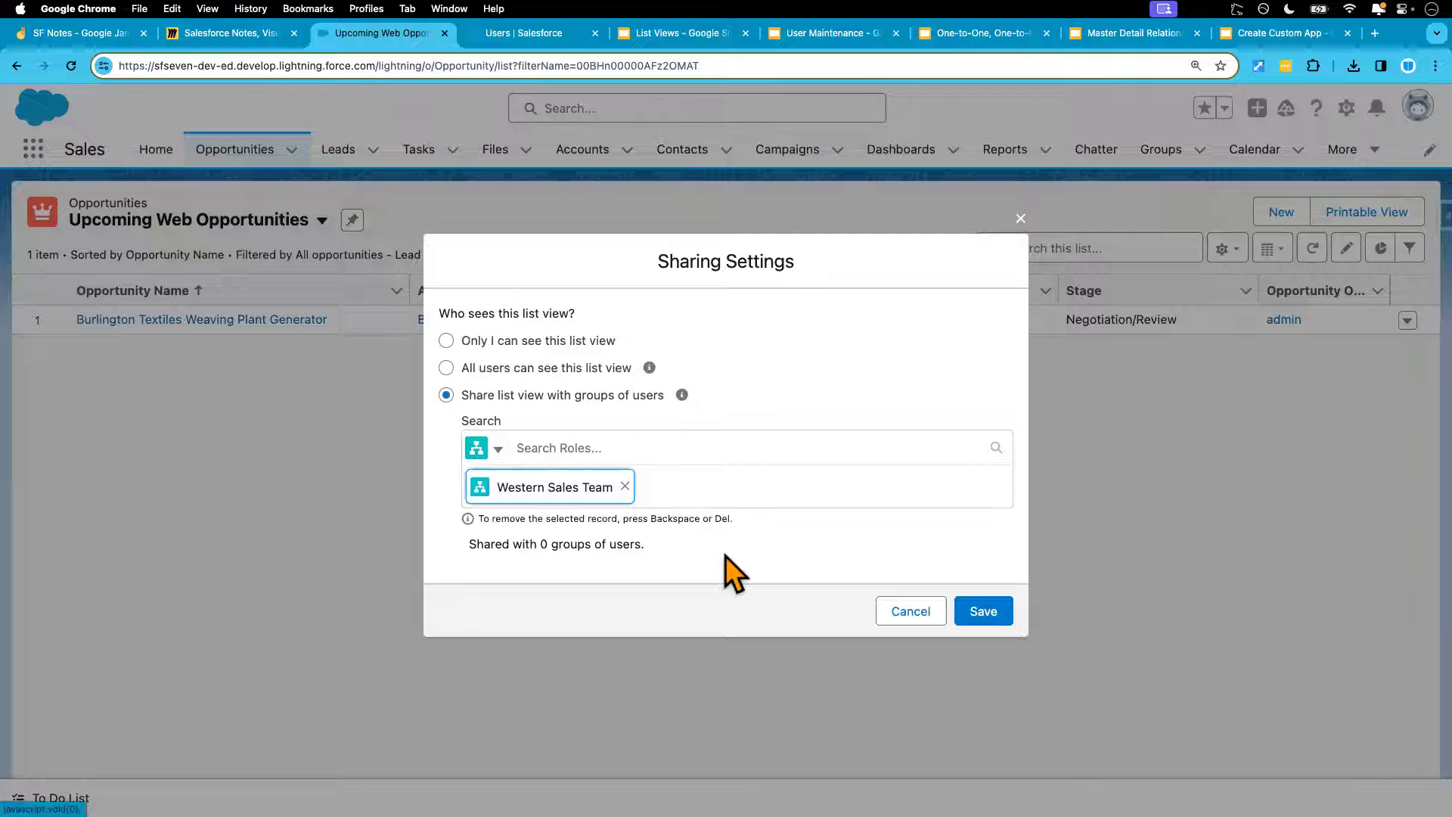
click(983, 612)
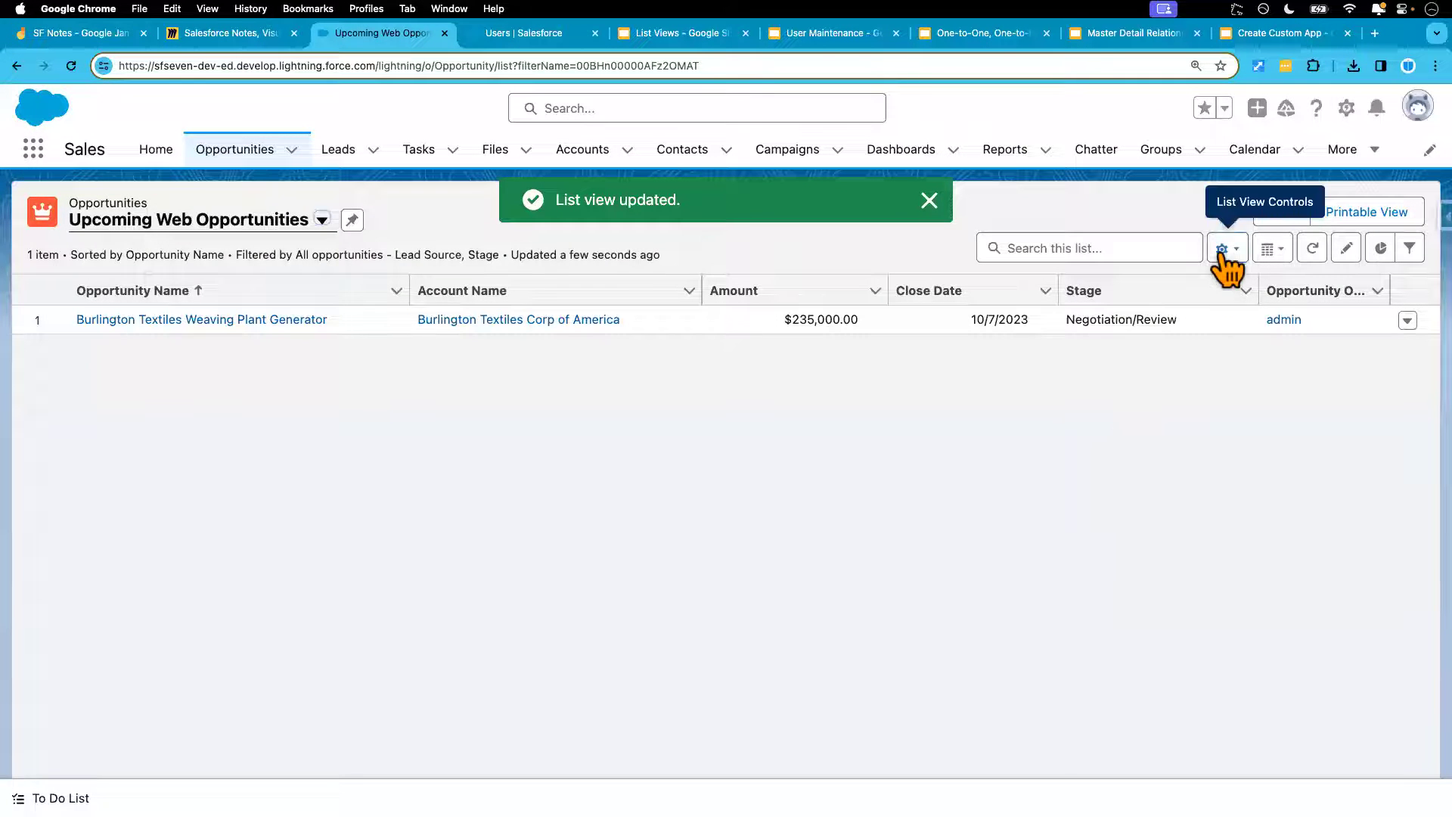
Reopen the sharing settings to check that only Western Sales Team (Roles) is listed, then cancel
click(1224, 251)
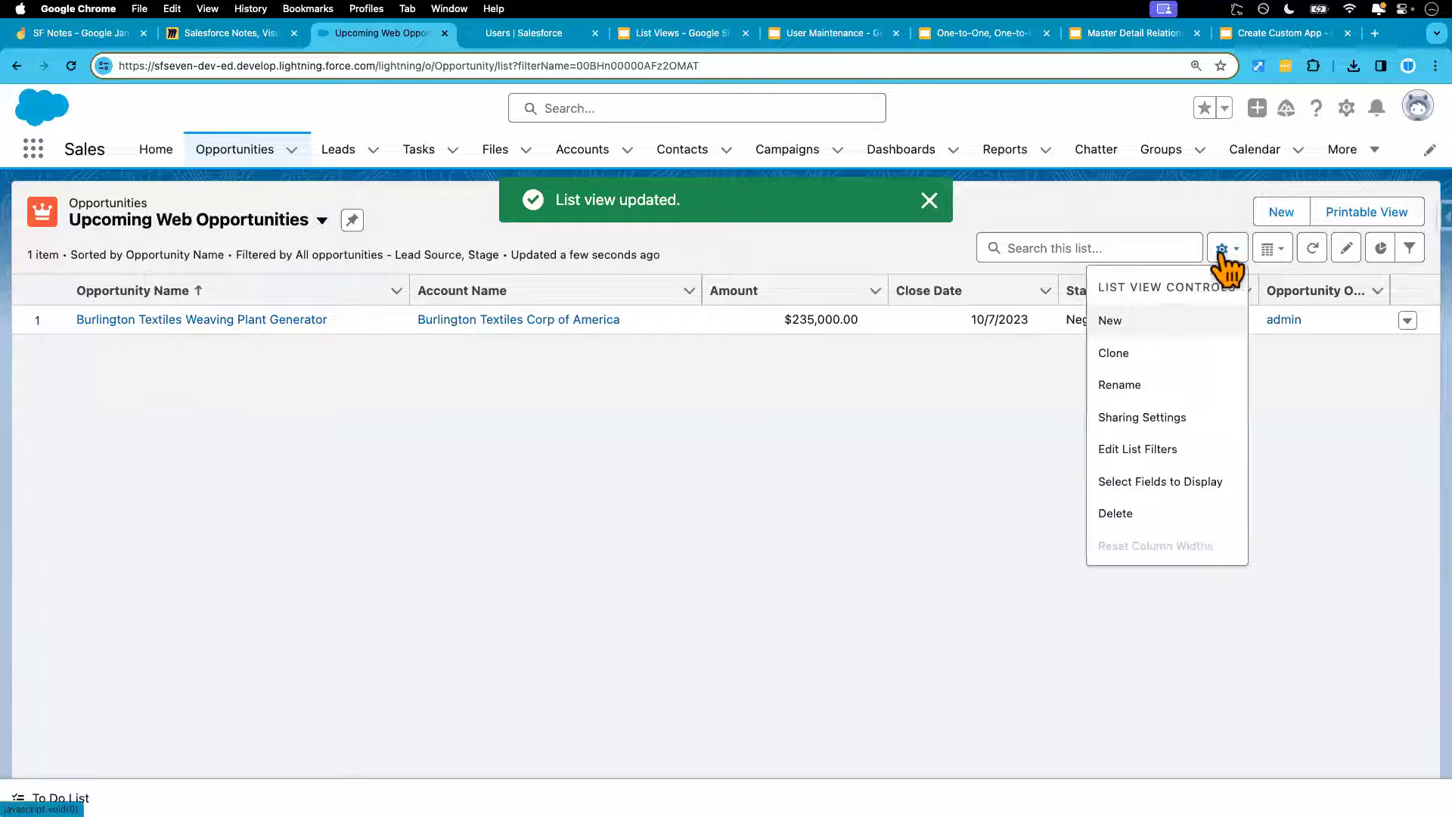
click(1139, 418)
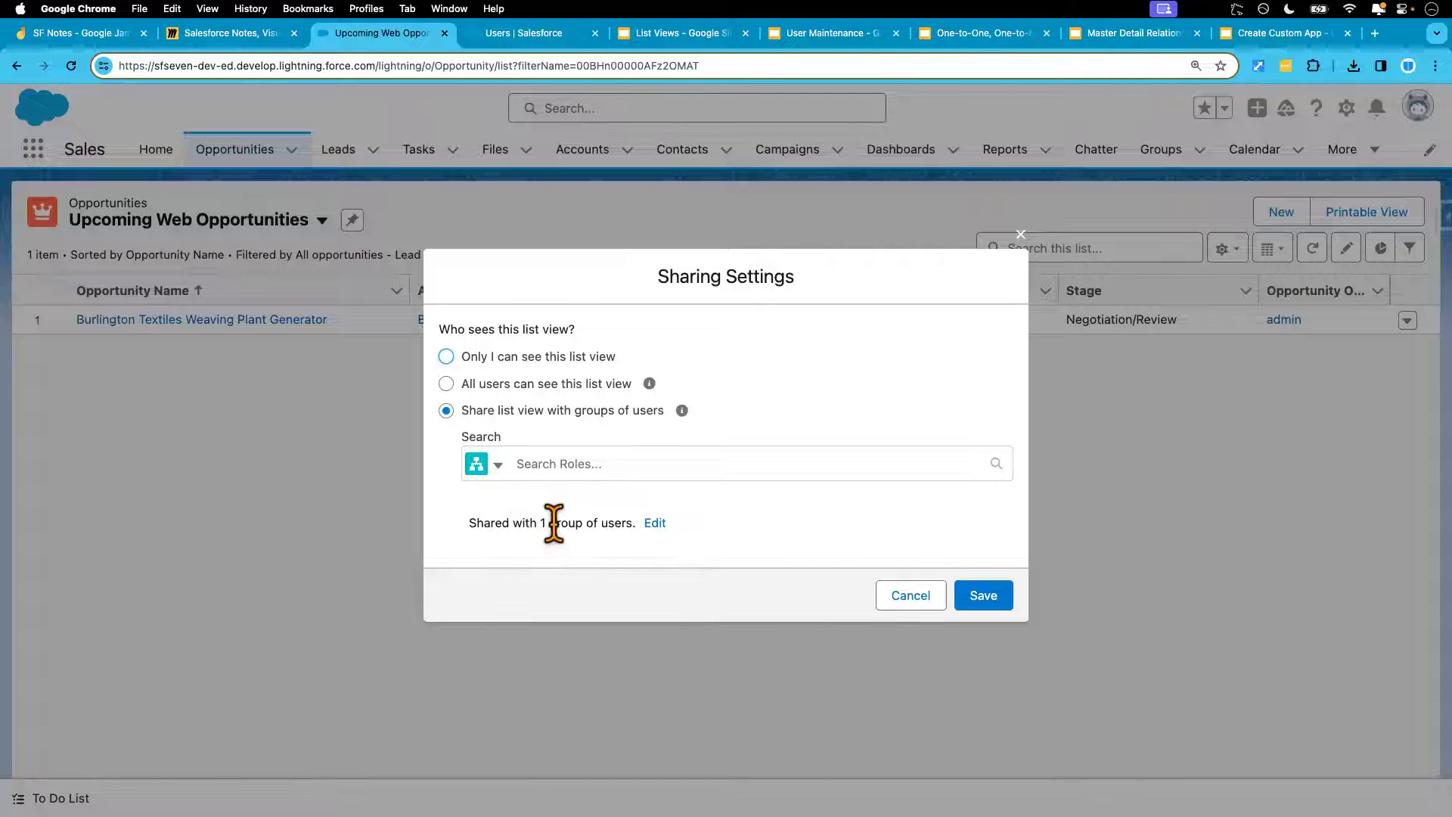
click(655, 525)
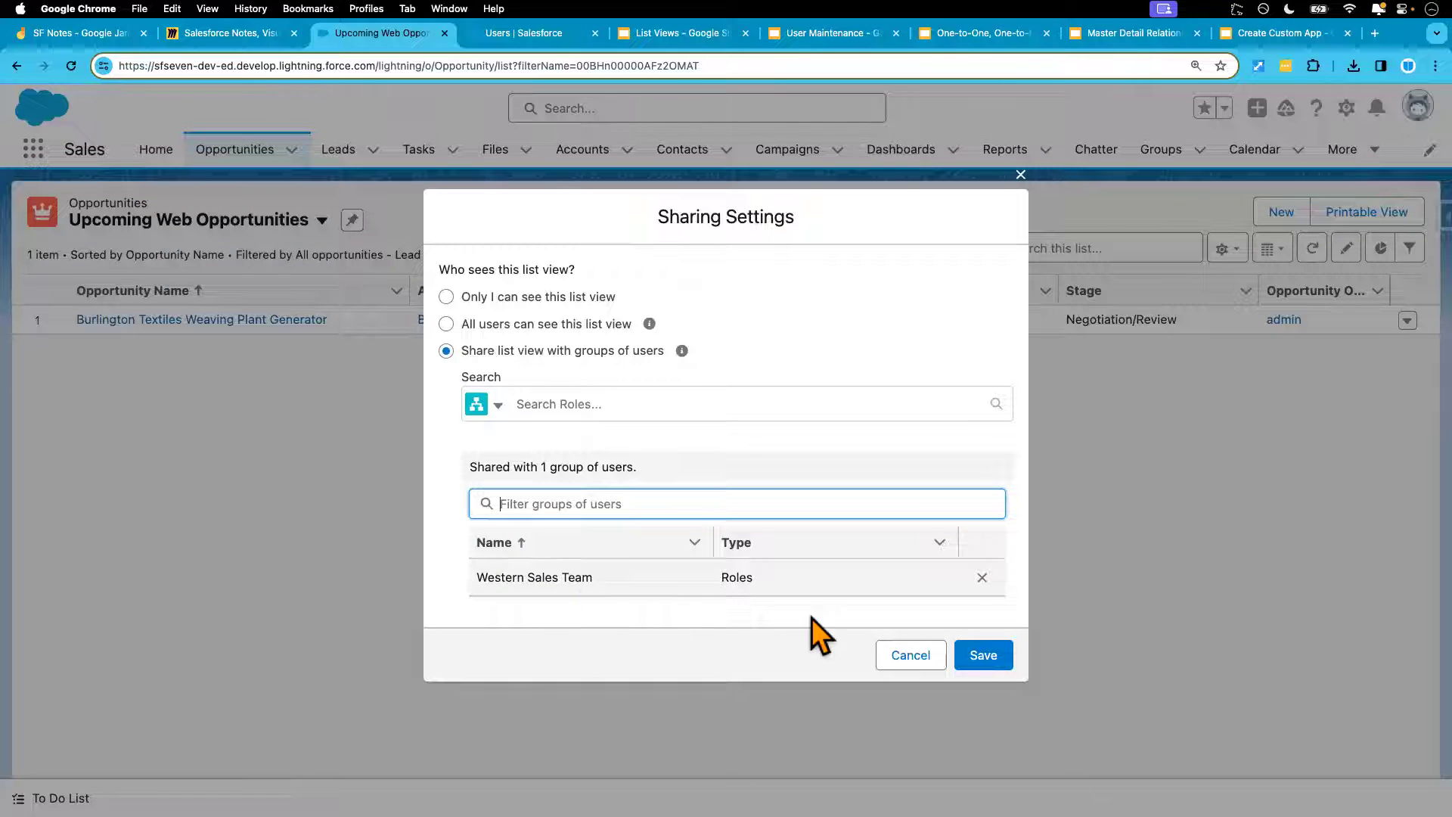
click(910, 655)
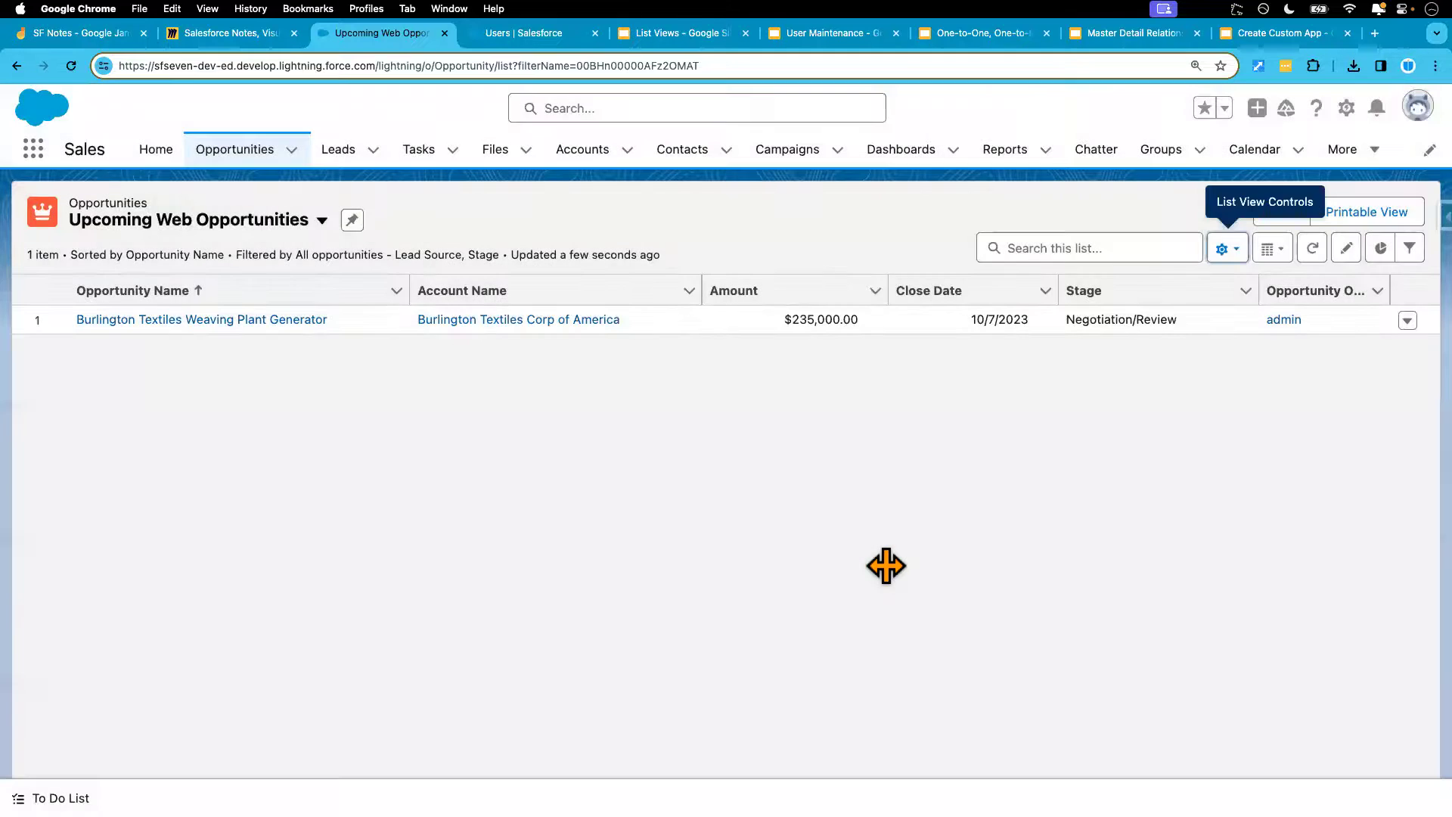
key(ctrl+Right)
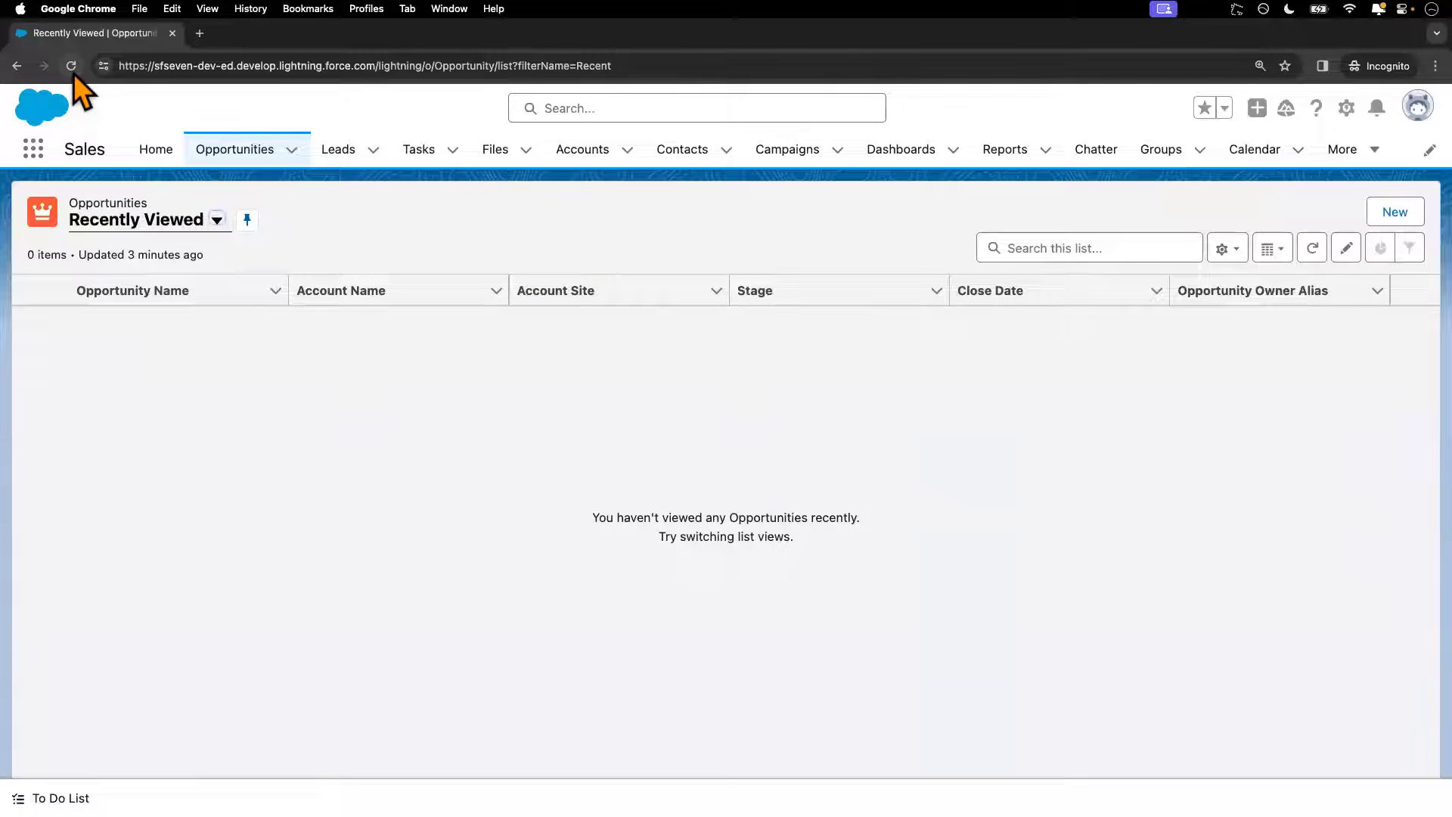
As the test user, reload and open Upcoming Web Opportunities, showing the Burlington Textiles Weaving Plant Generator opportunity
click(73, 69)
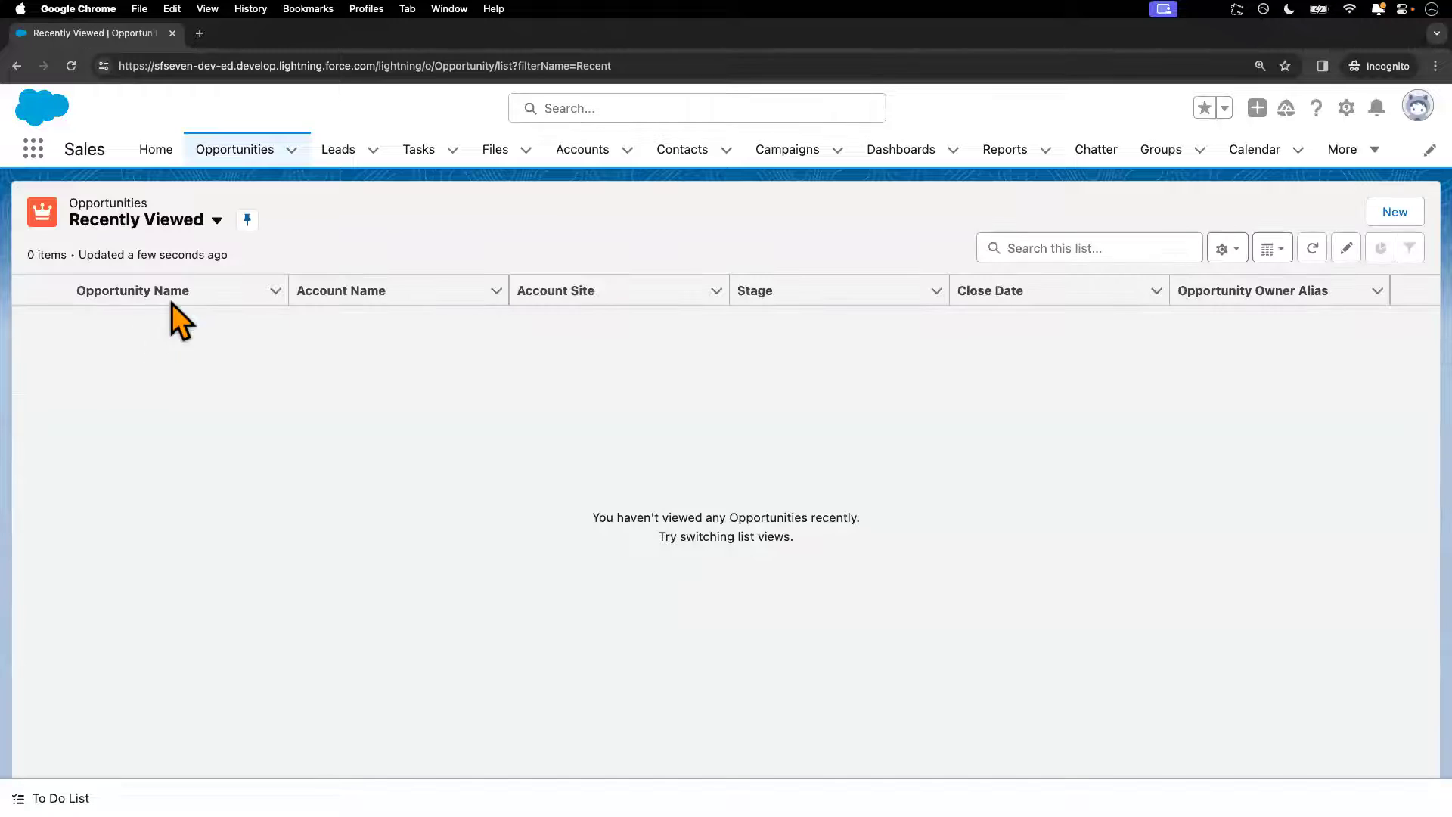
click(218, 222)
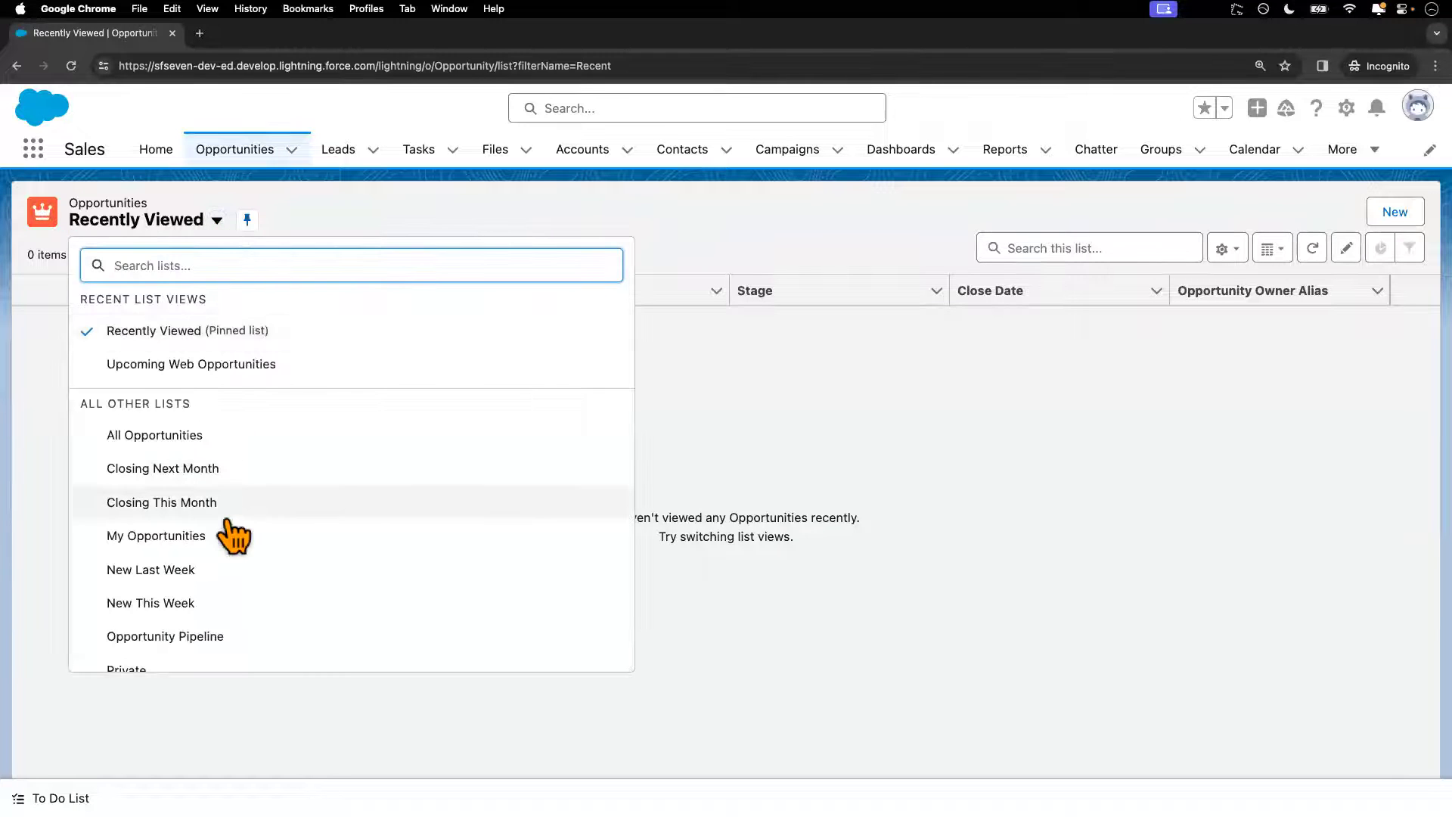
scroll(236, 454, up, 1)
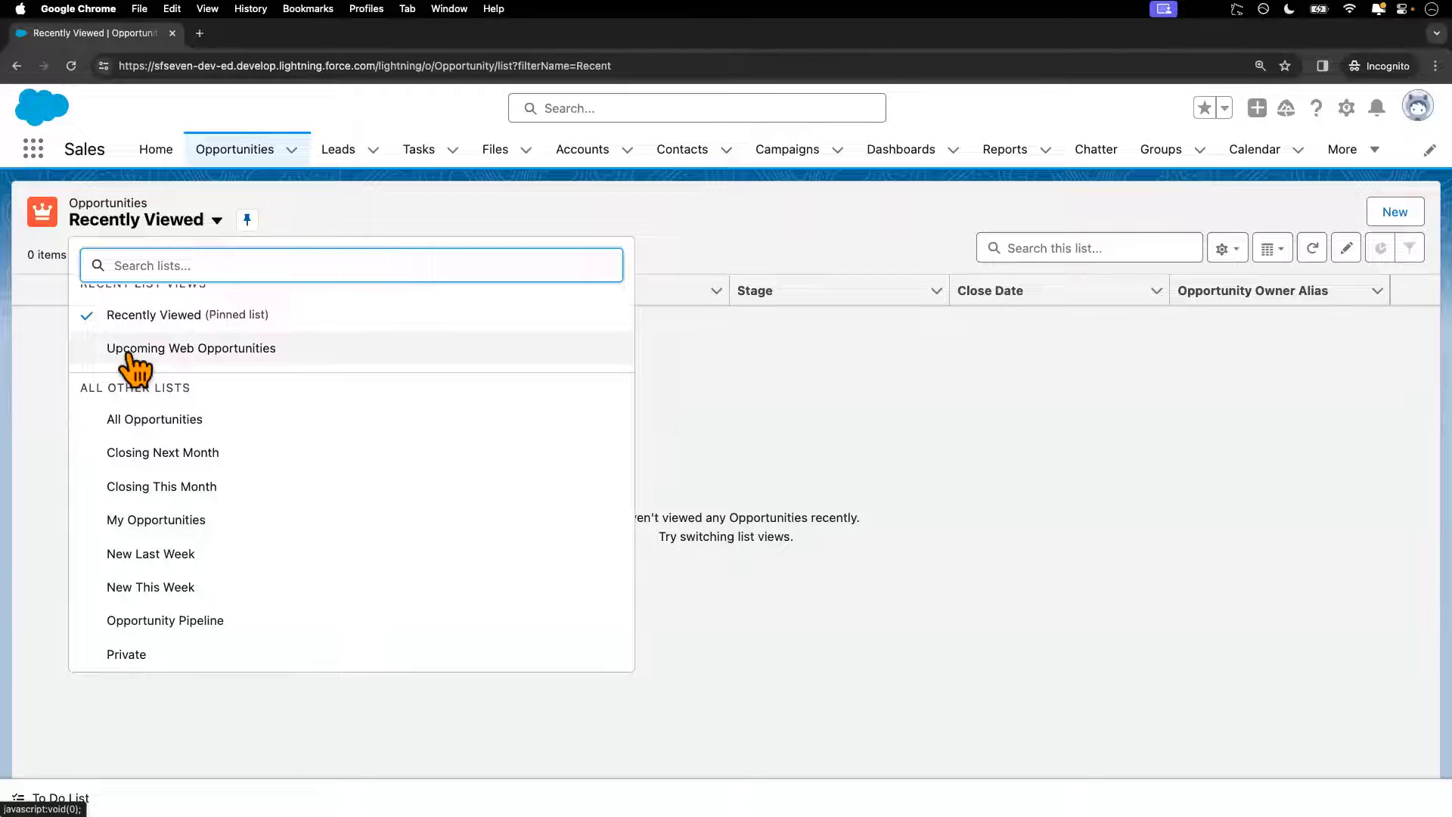
click(202, 356)
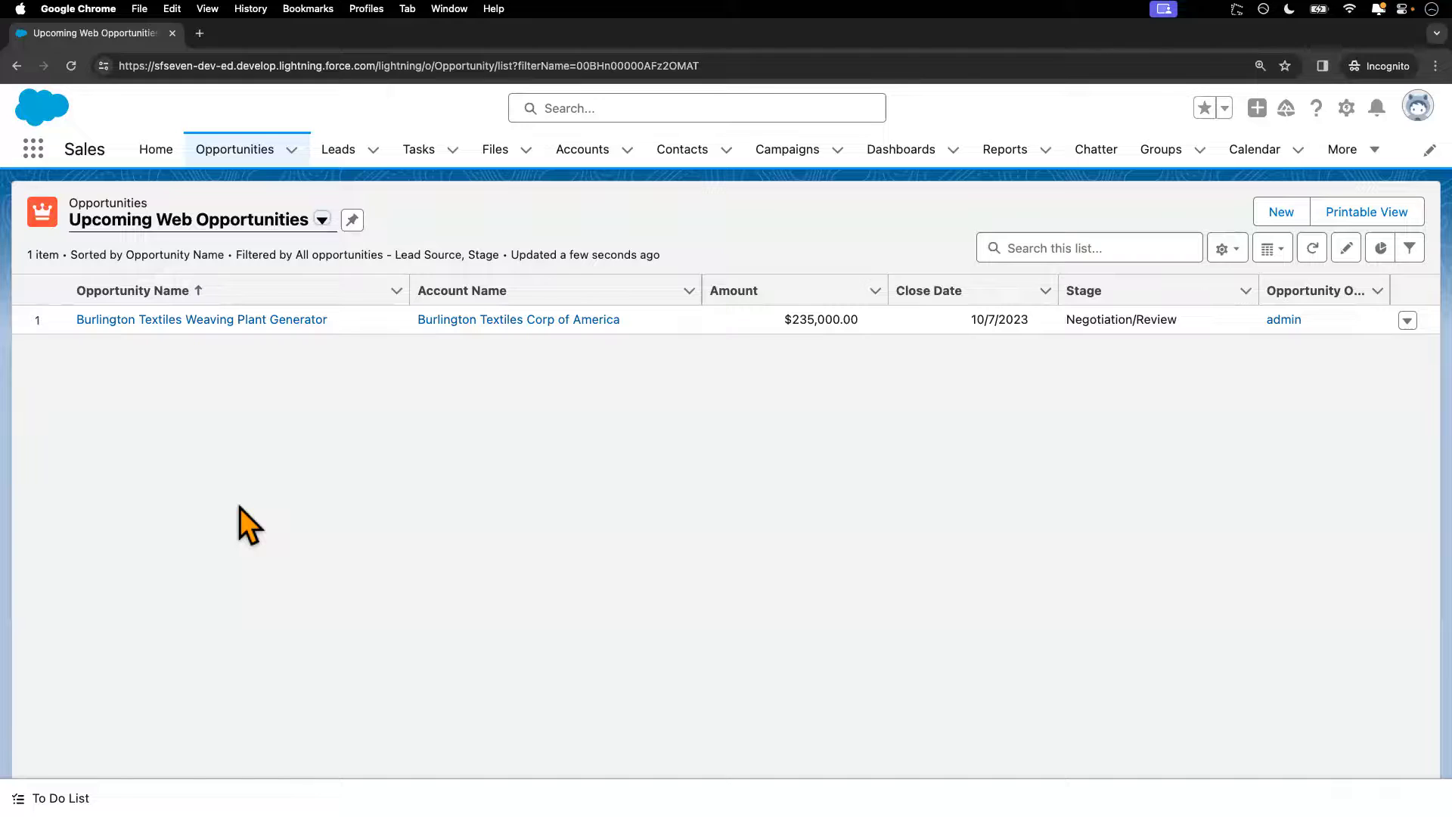
key(ctrl+Left)
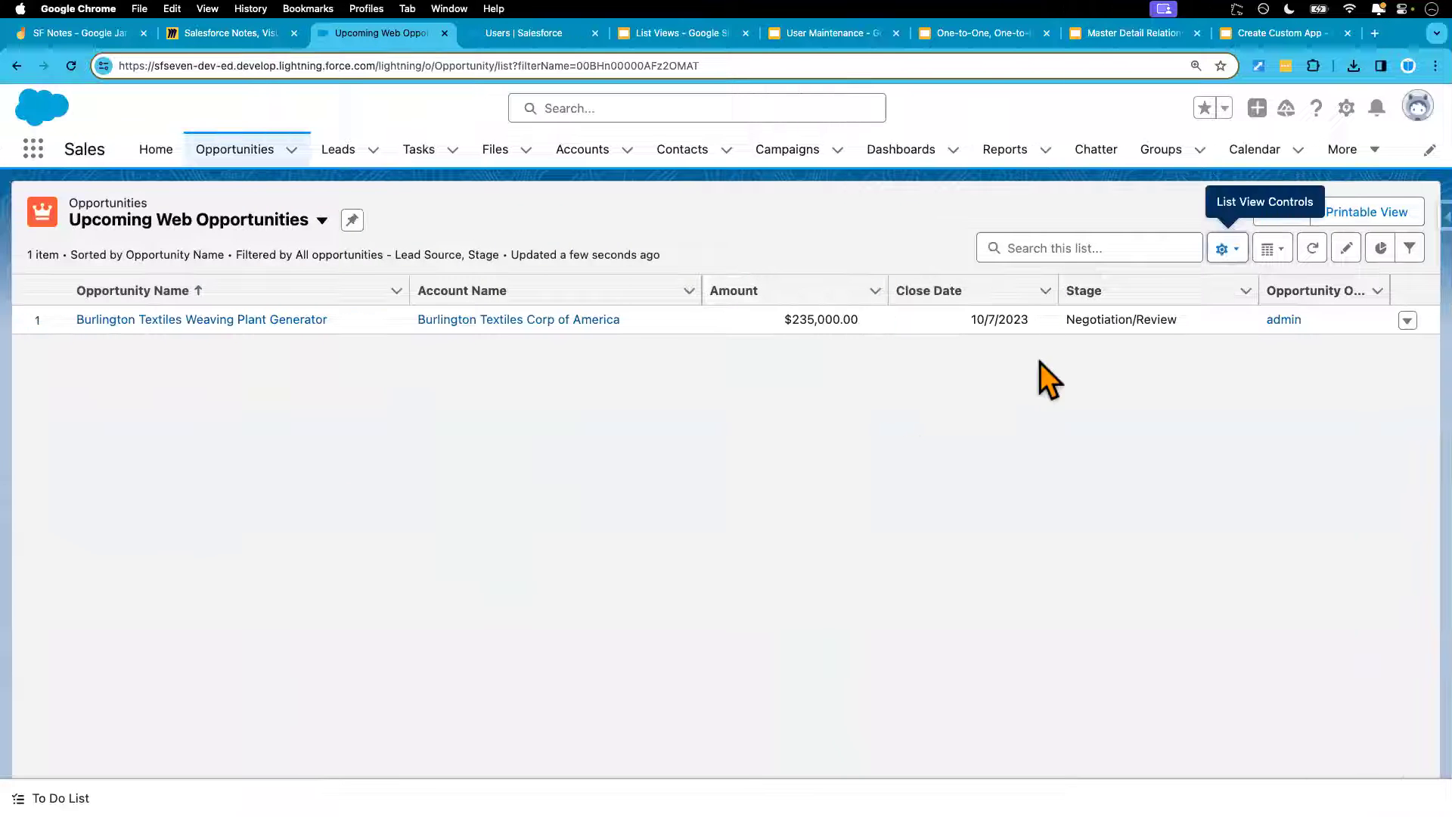
Remove the Western Sales Team share and set Upcoming Web Opportunities to 'Only I can see this list view'
click(1227, 257)
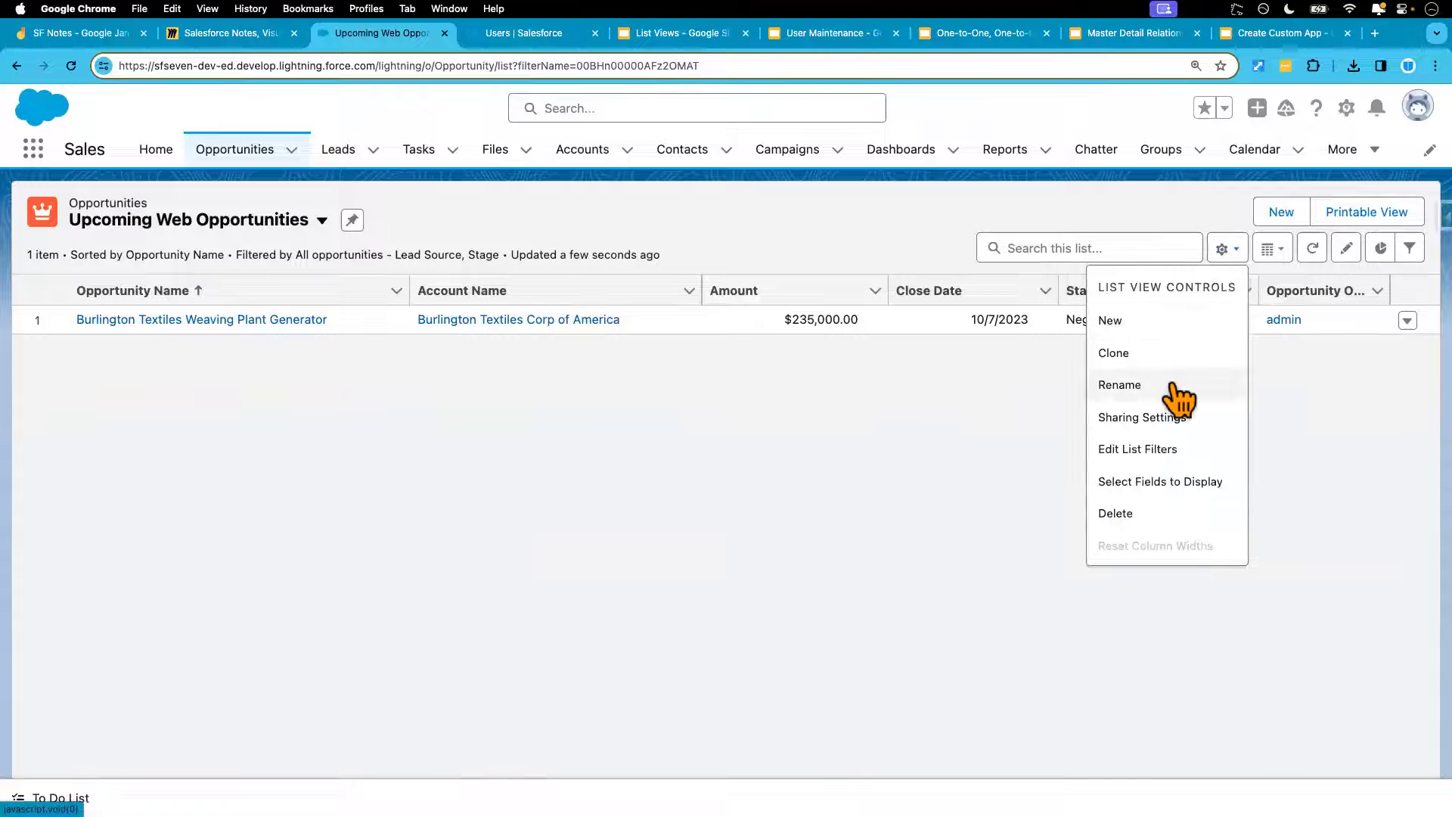
click(1143, 417)
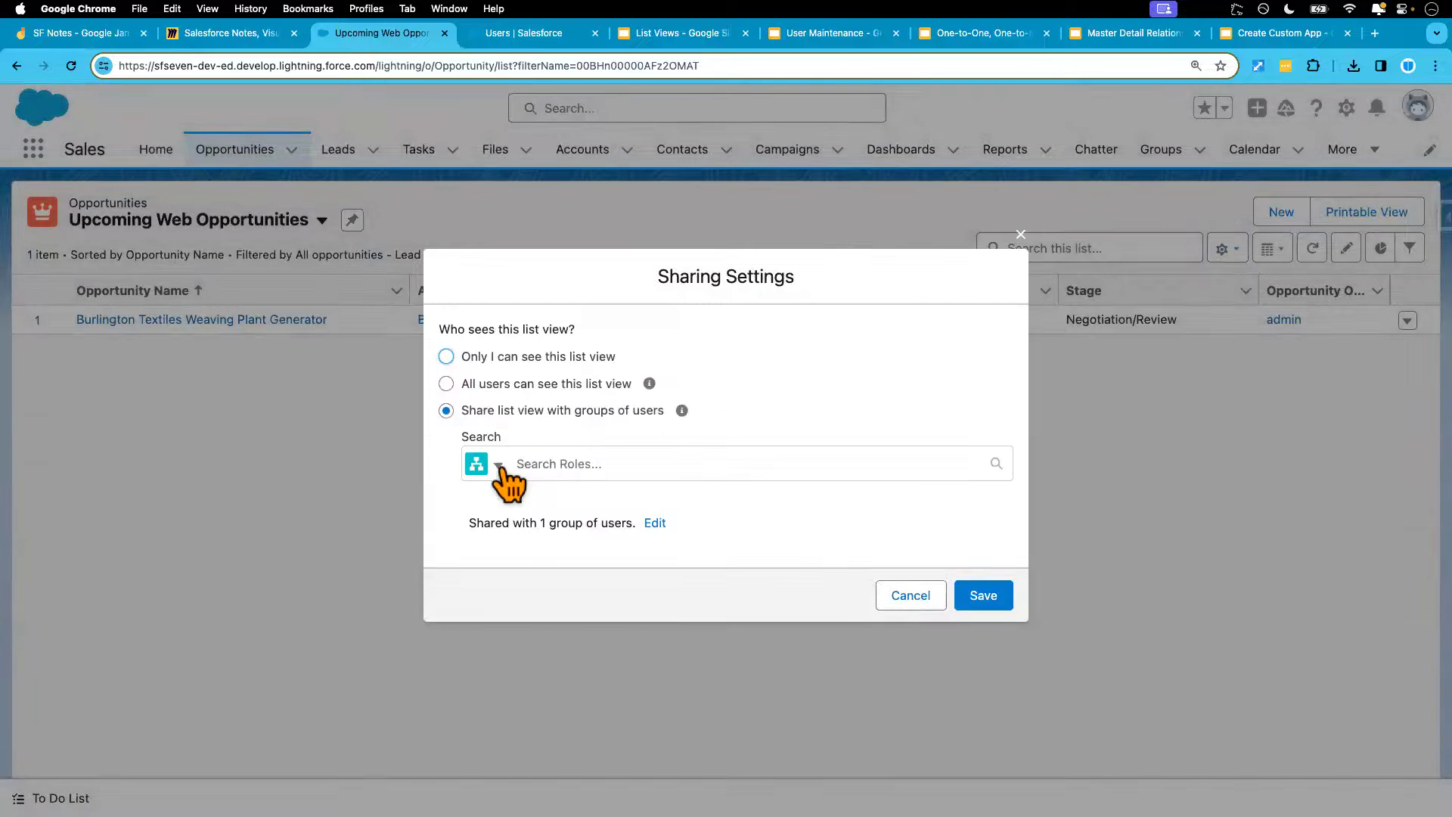
click(498, 465)
click(532, 538)
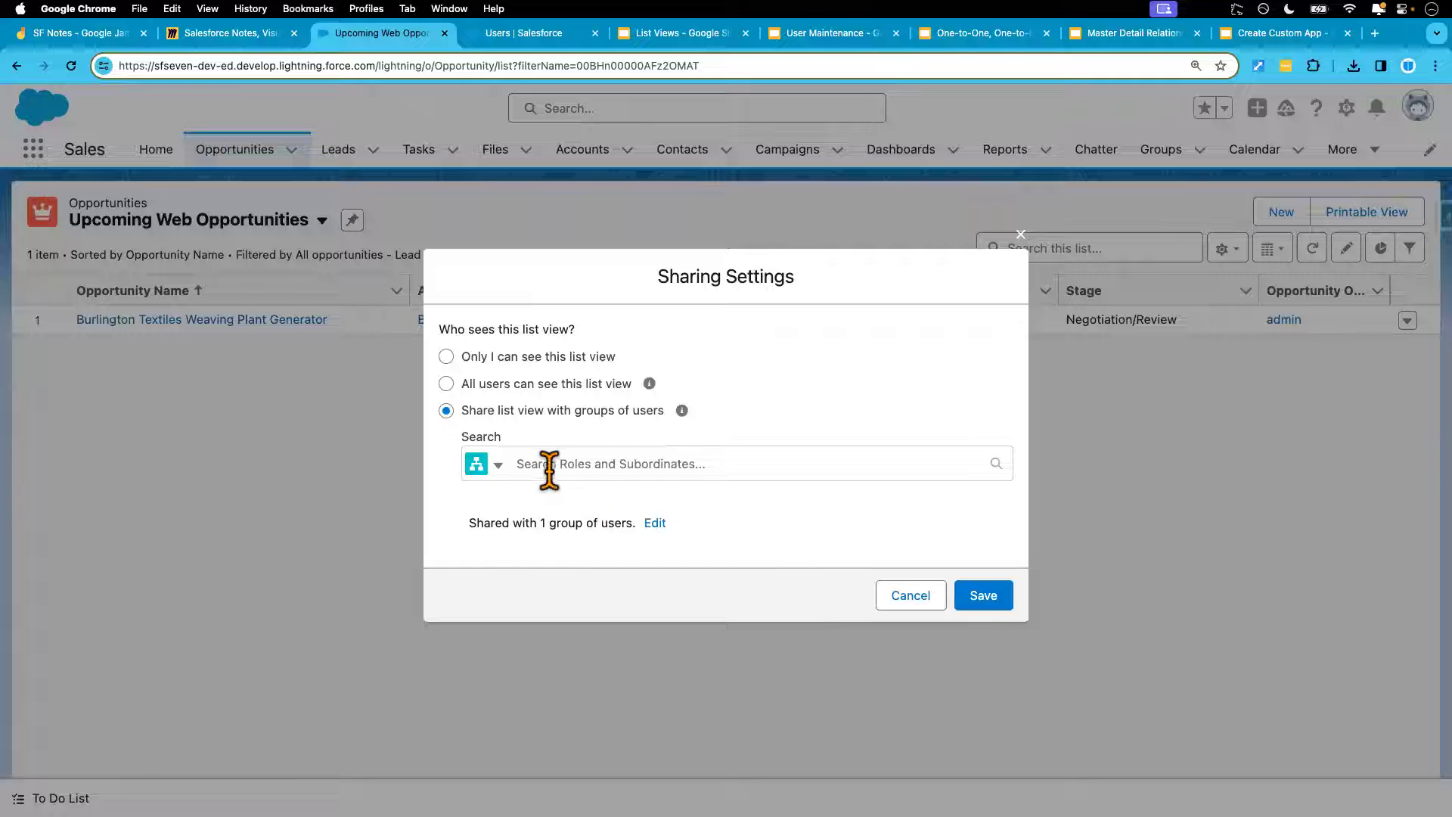
click(655, 523)
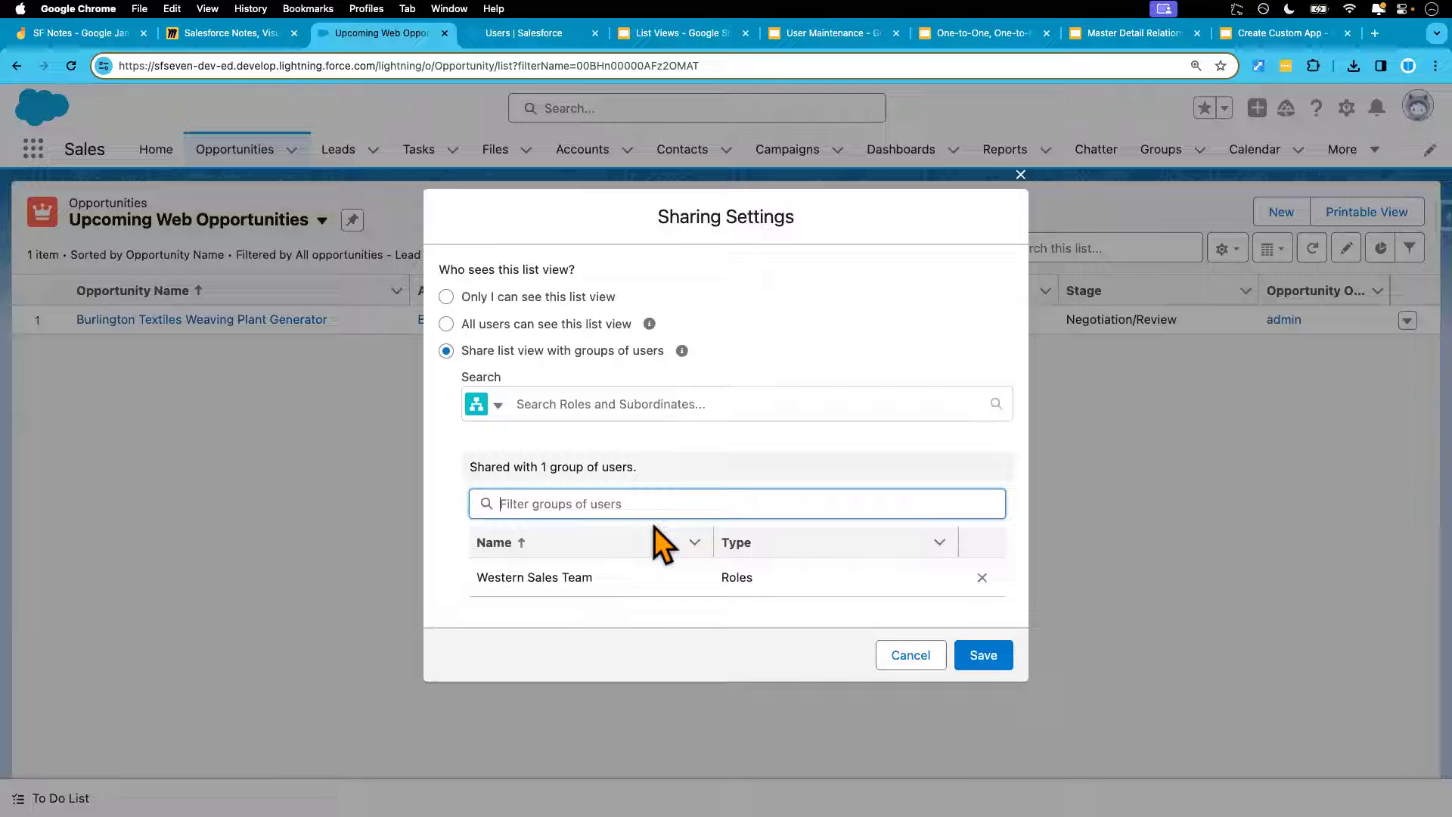
click(982, 578)
click(982, 578)
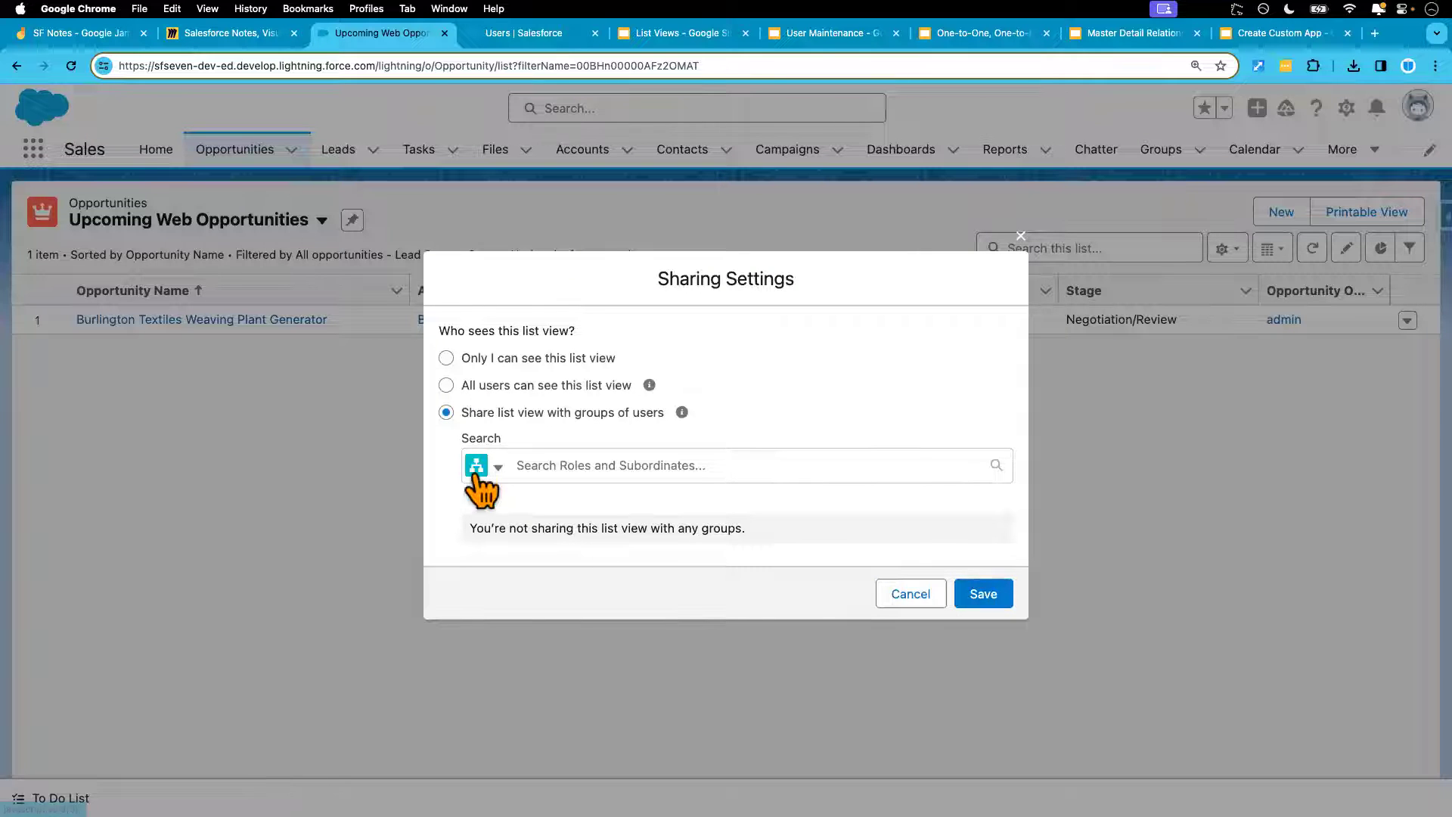
click(446, 360)
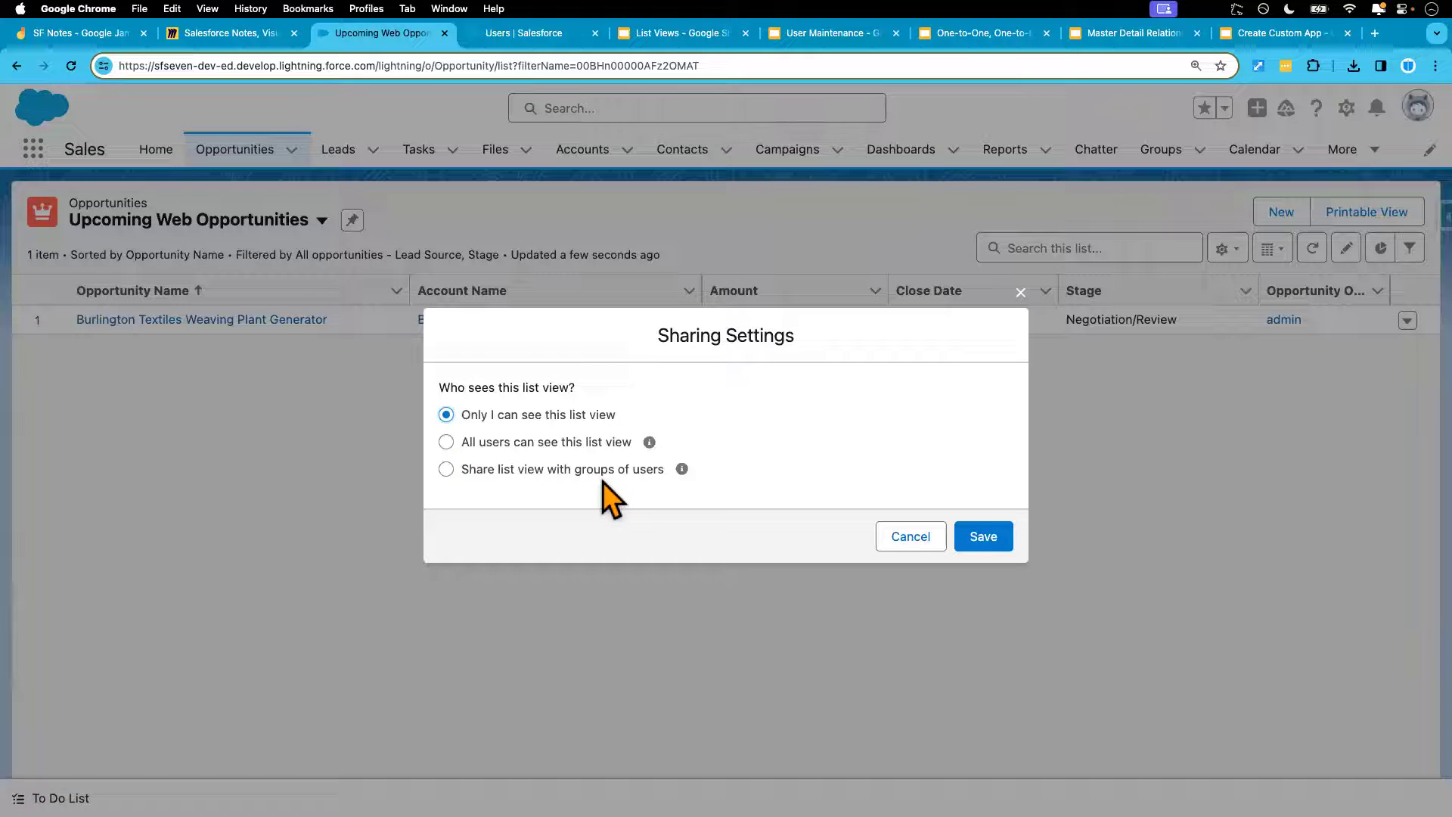
click(985, 539)
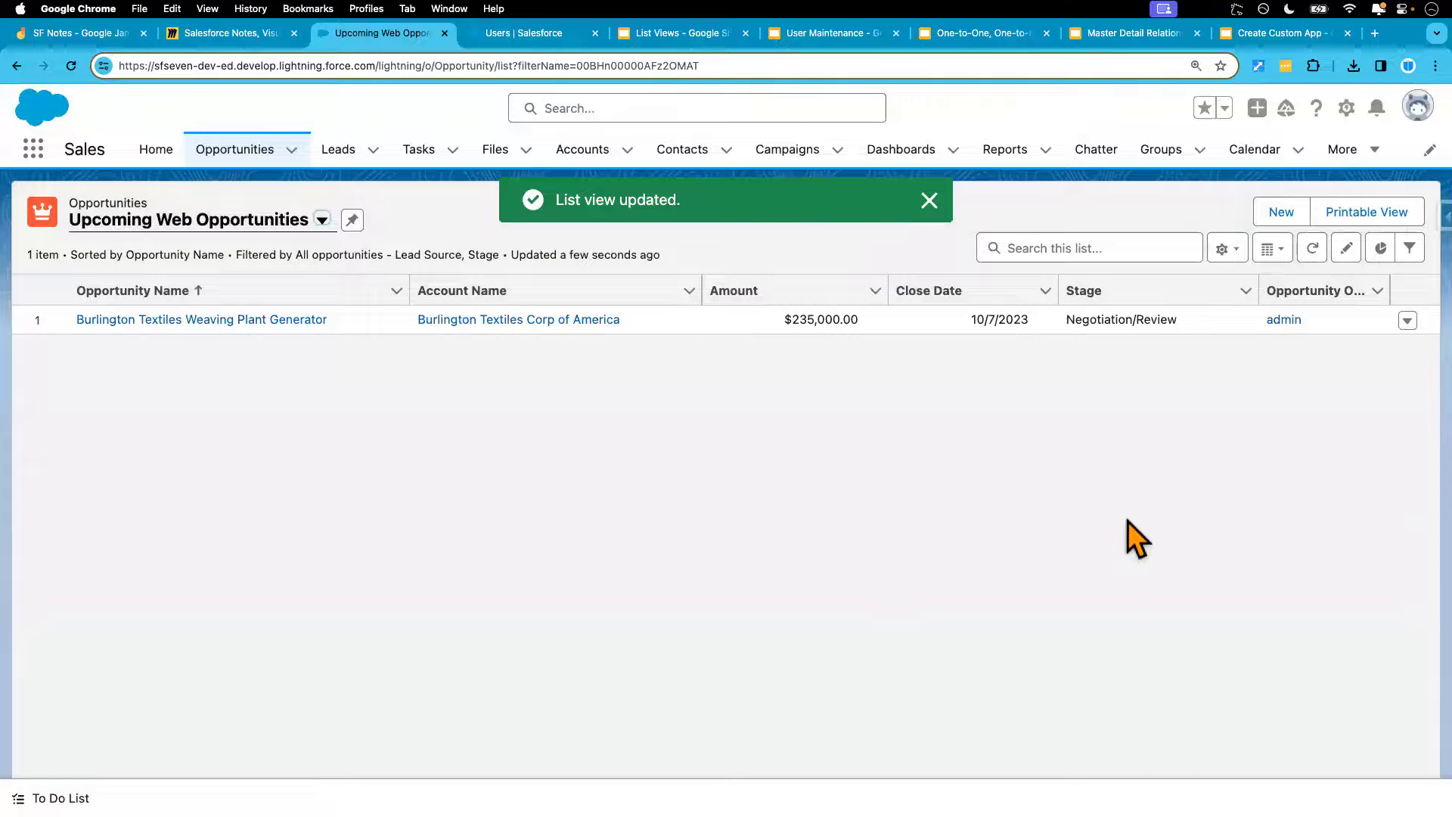
In the incognito session, reload and confirm the test user can no longer find the list view
key(ctrl+Right)
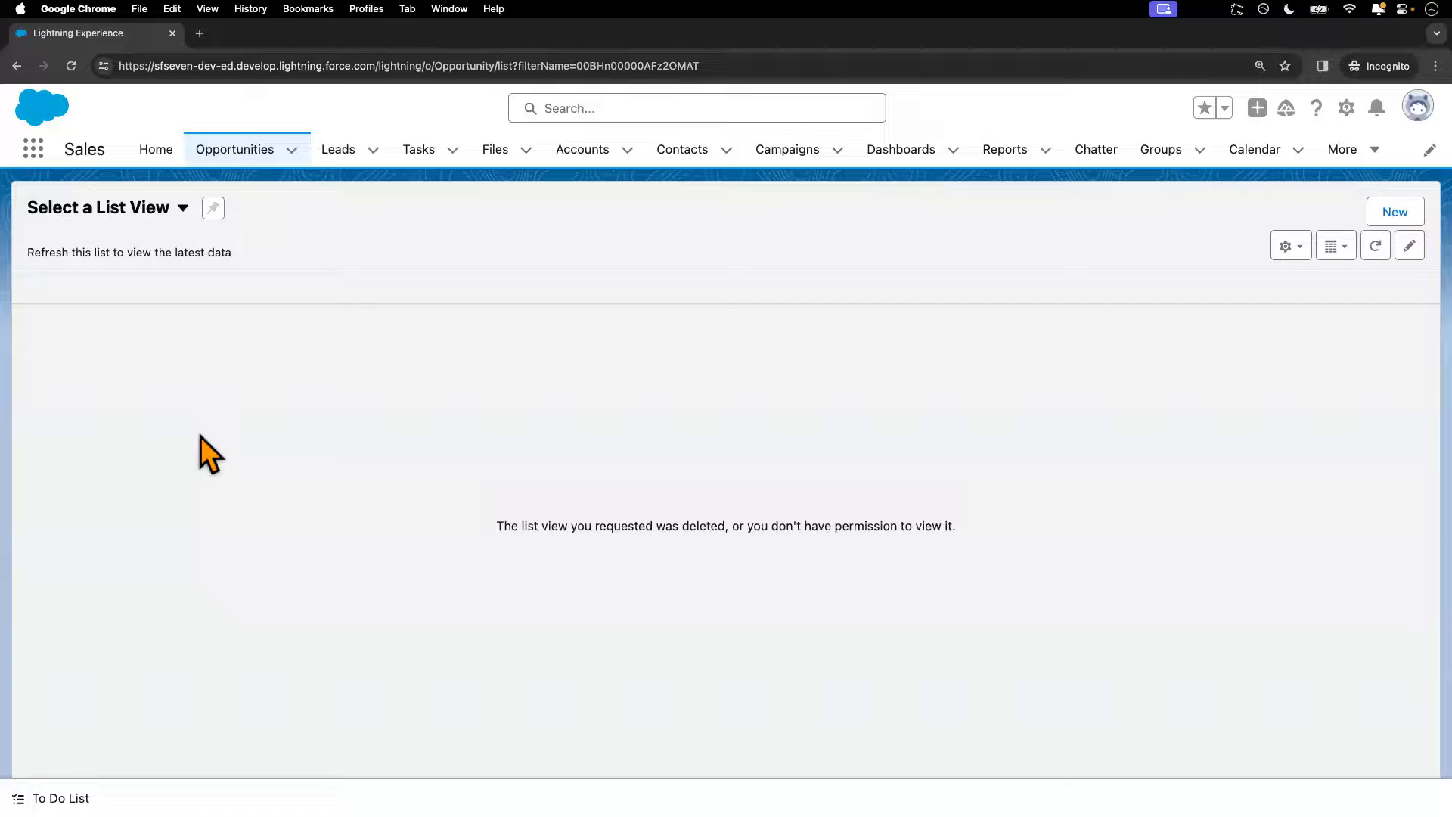
click(242, 161)
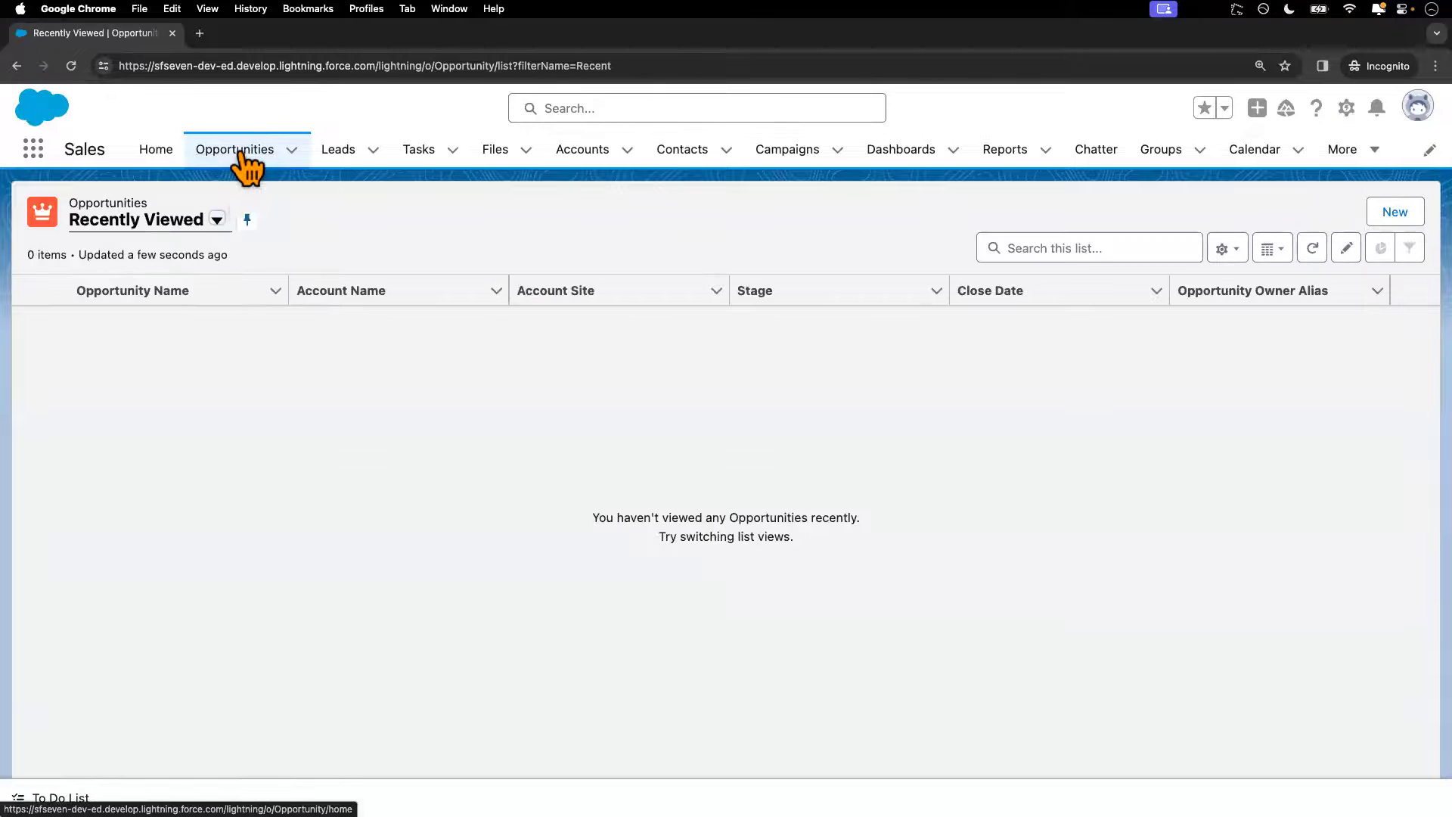
click(219, 224)
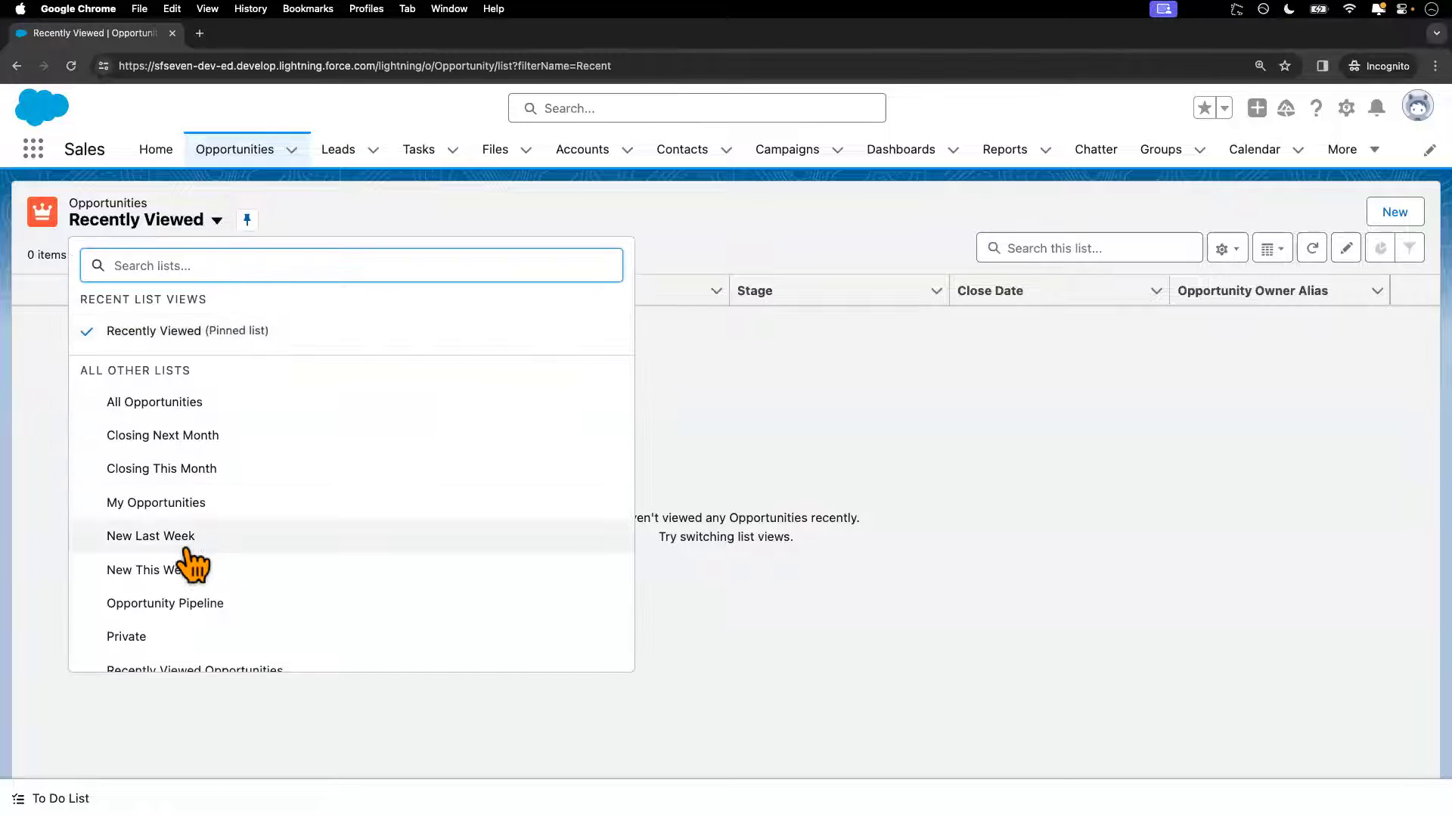
scroll(208, 439, down, 1)
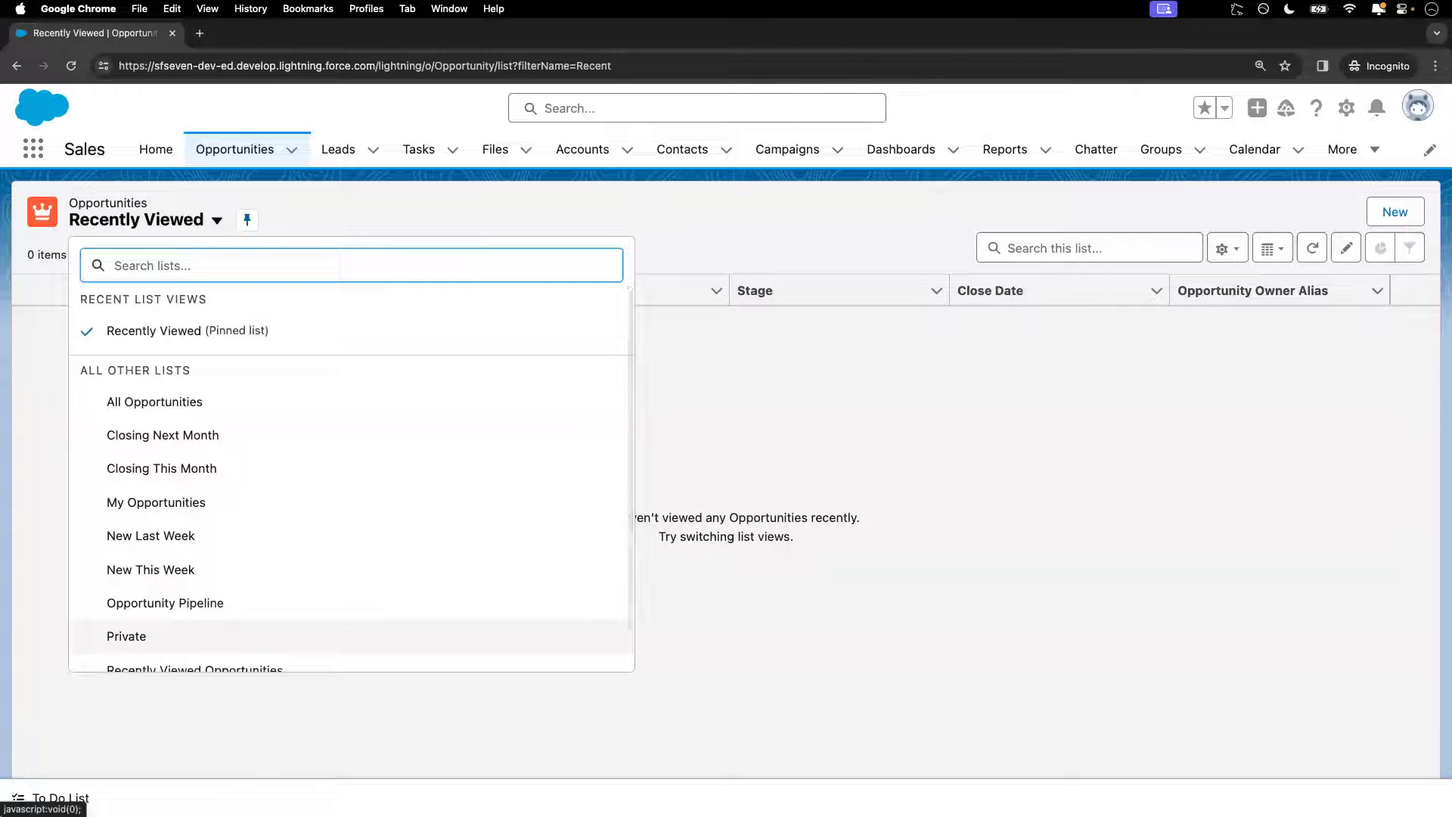
click(236, 763)
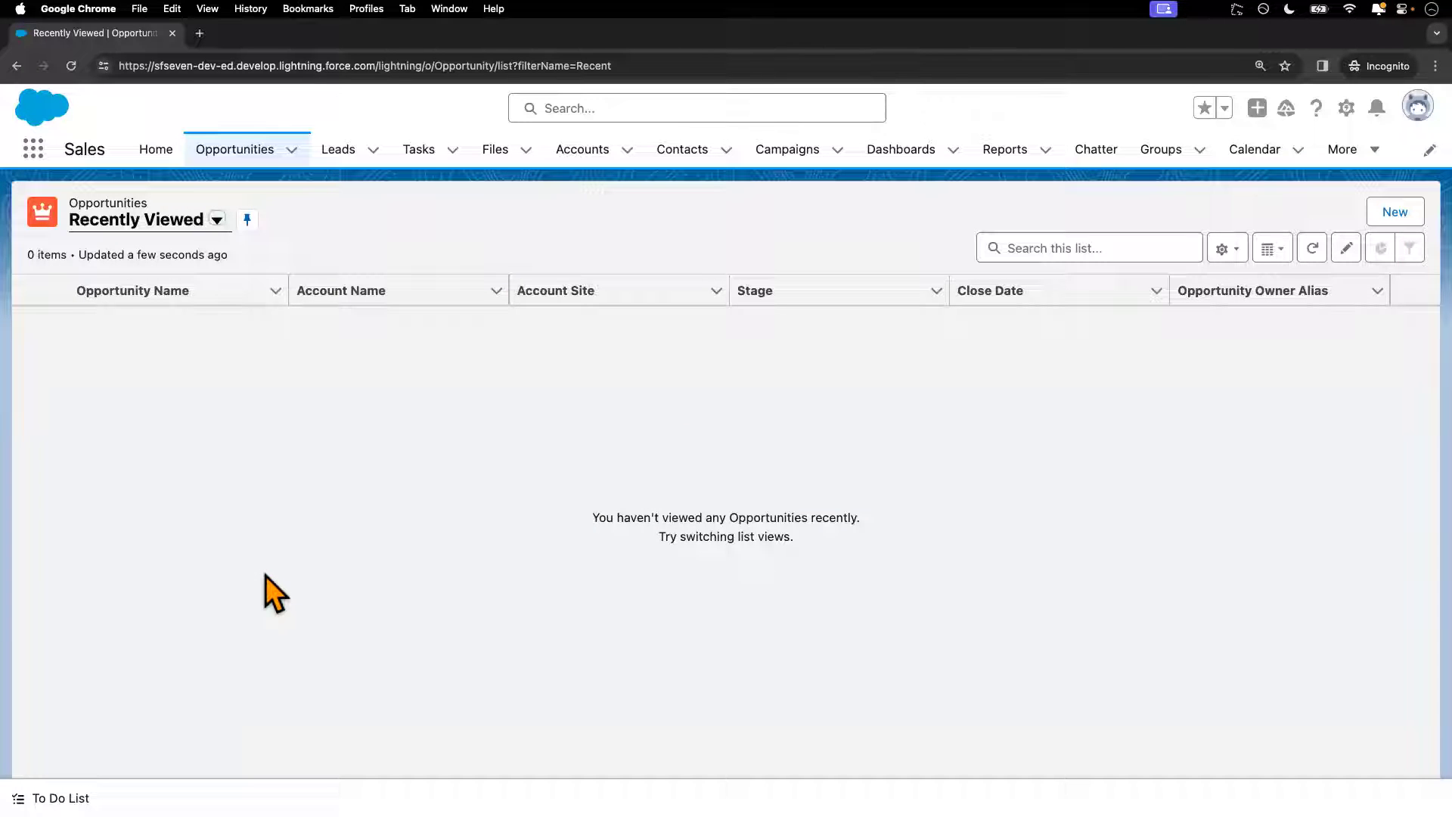
key(ctrl+Left)
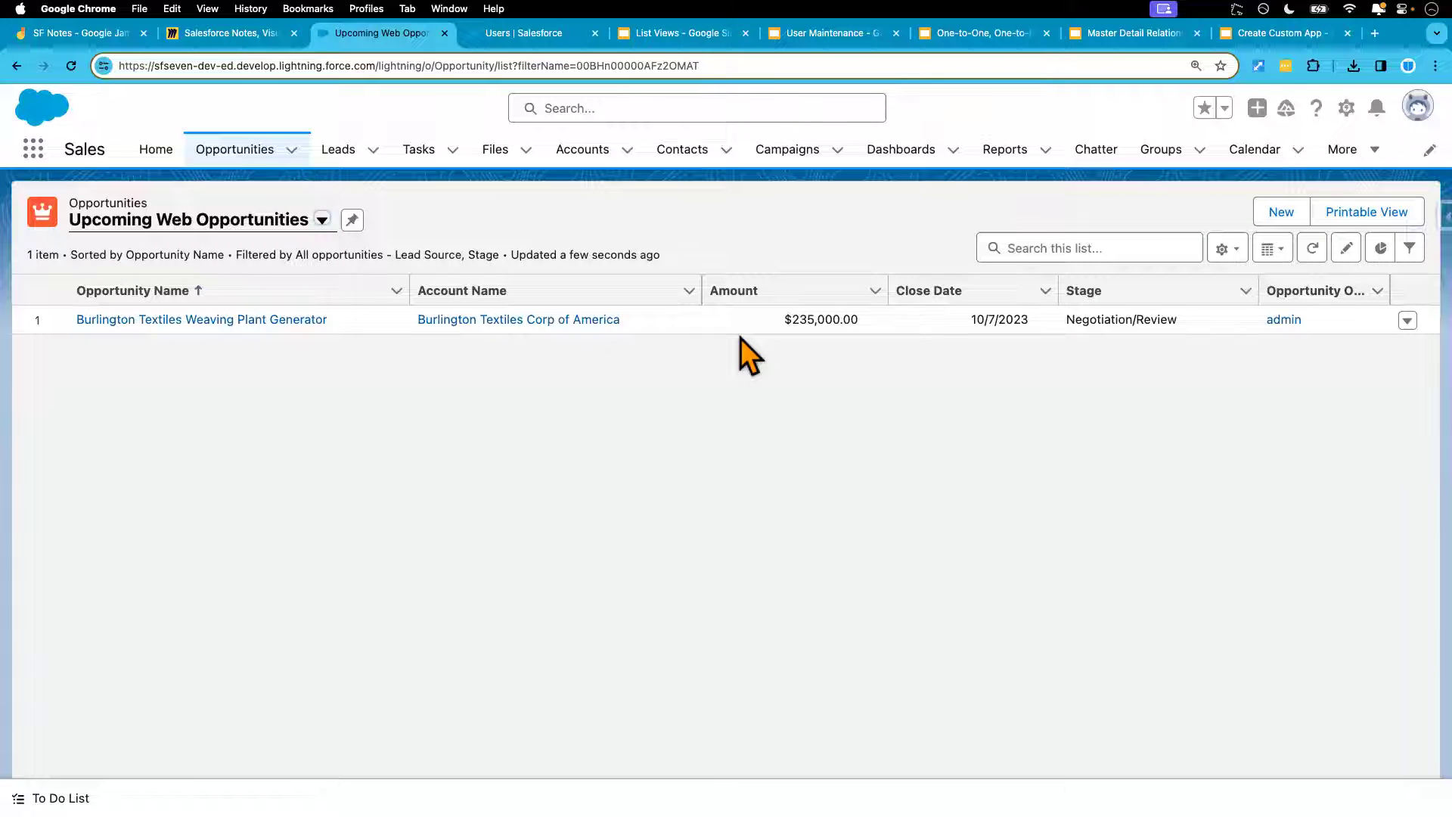
In the list view's Sharing Settings choose 'Share list view with groups of users', then view the test user's Setup record
click(1225, 250)
click(1169, 420)
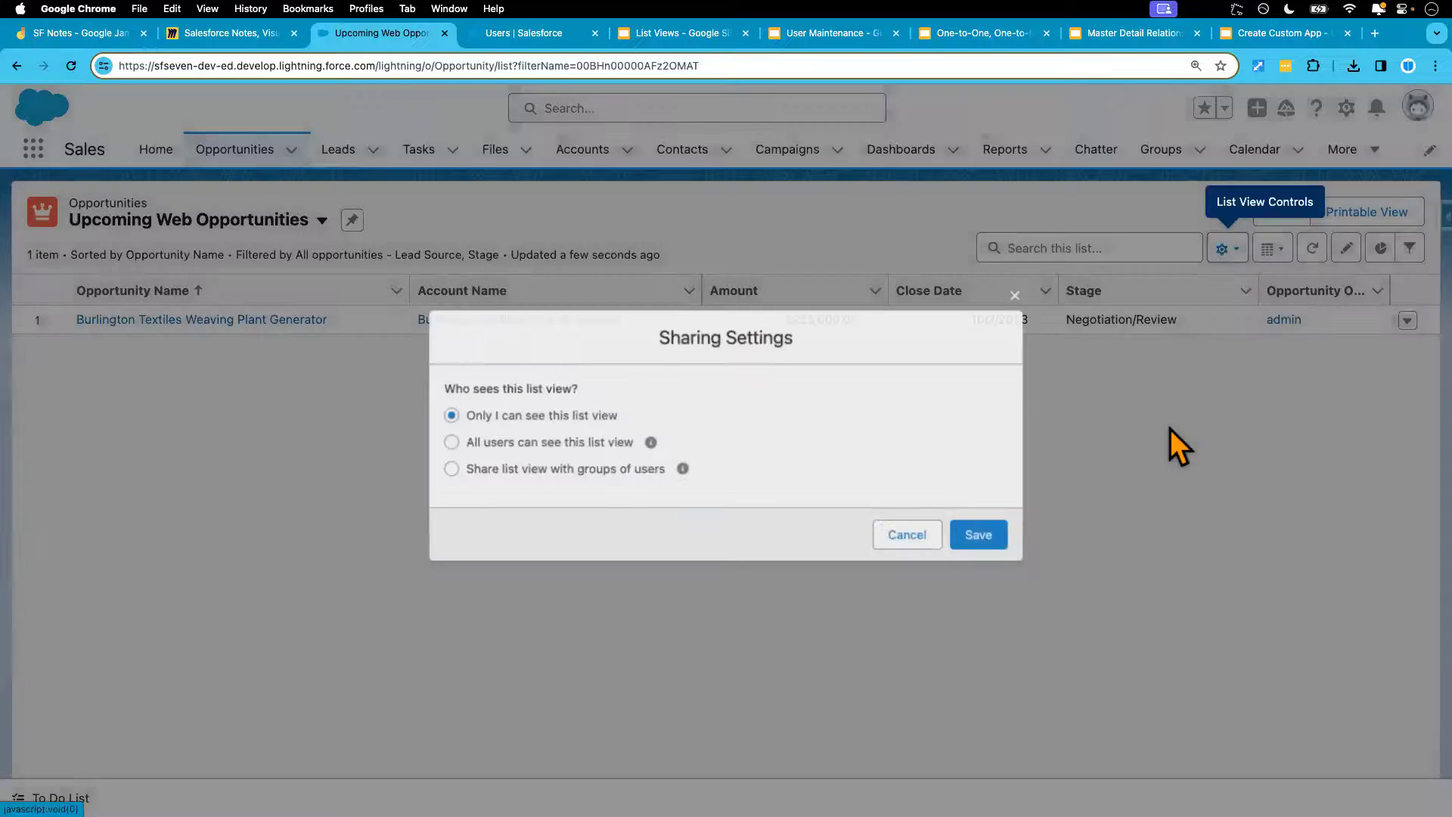
click(625, 471)
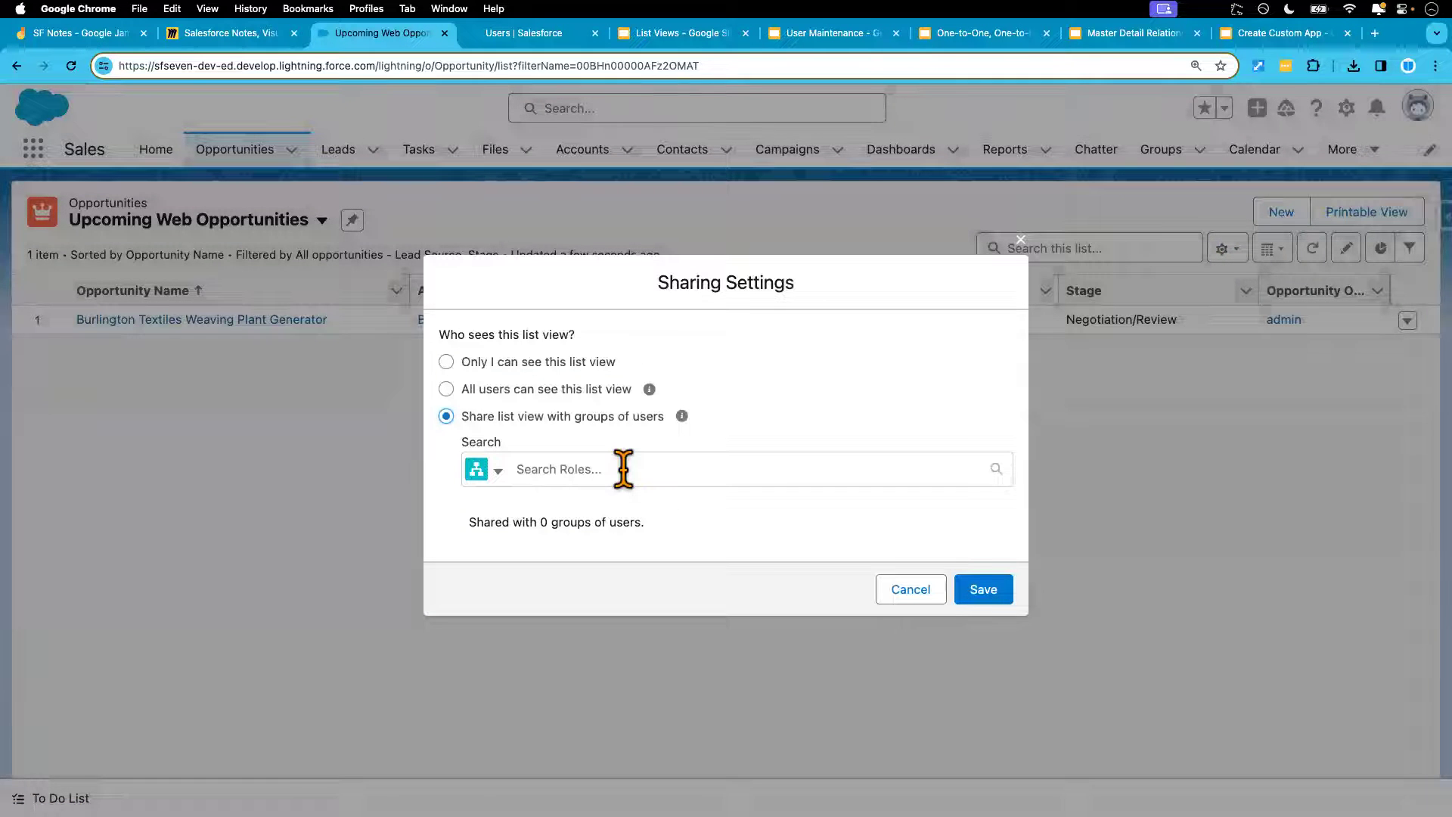
click(495, 471)
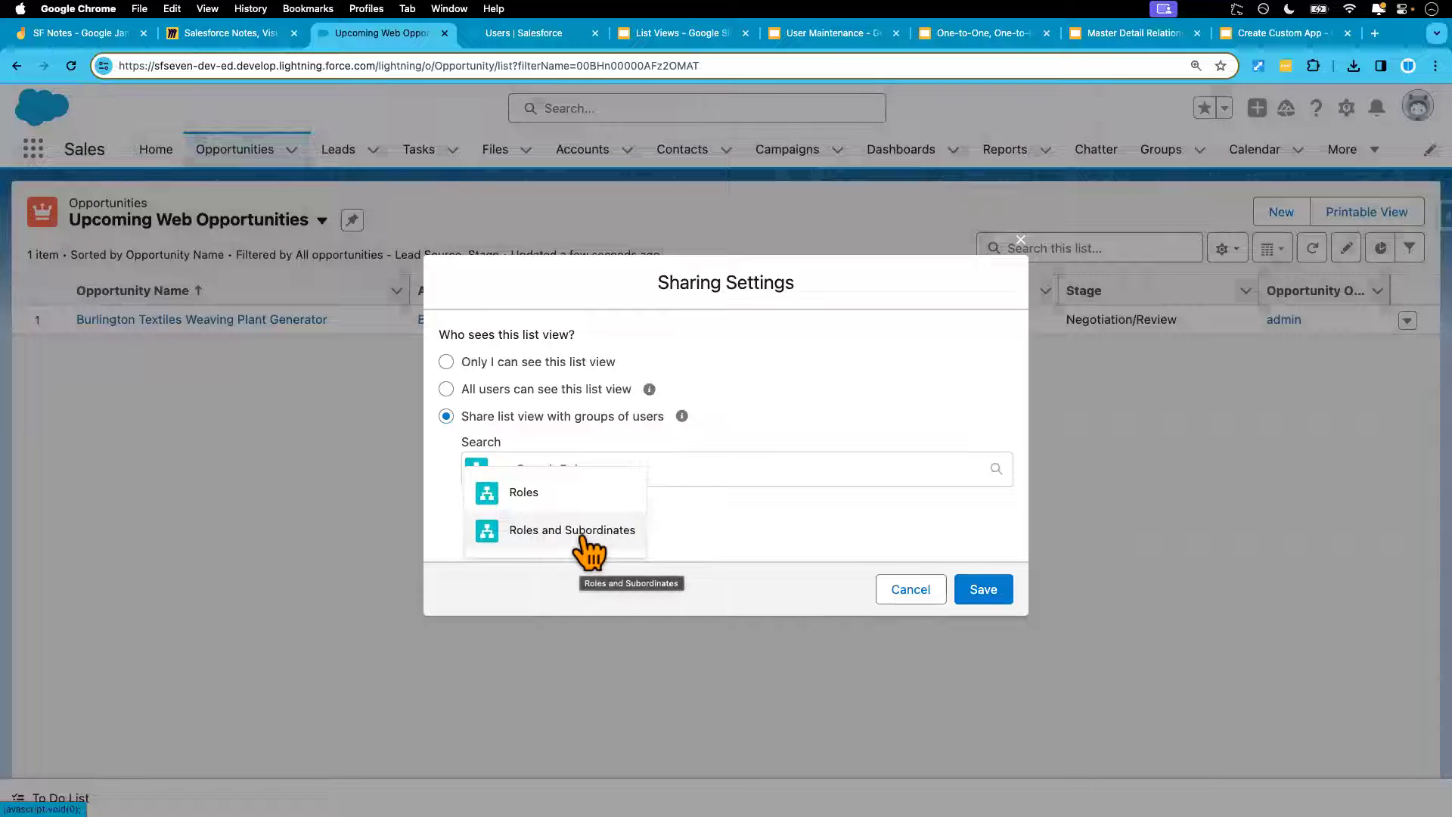
click(525, 41)
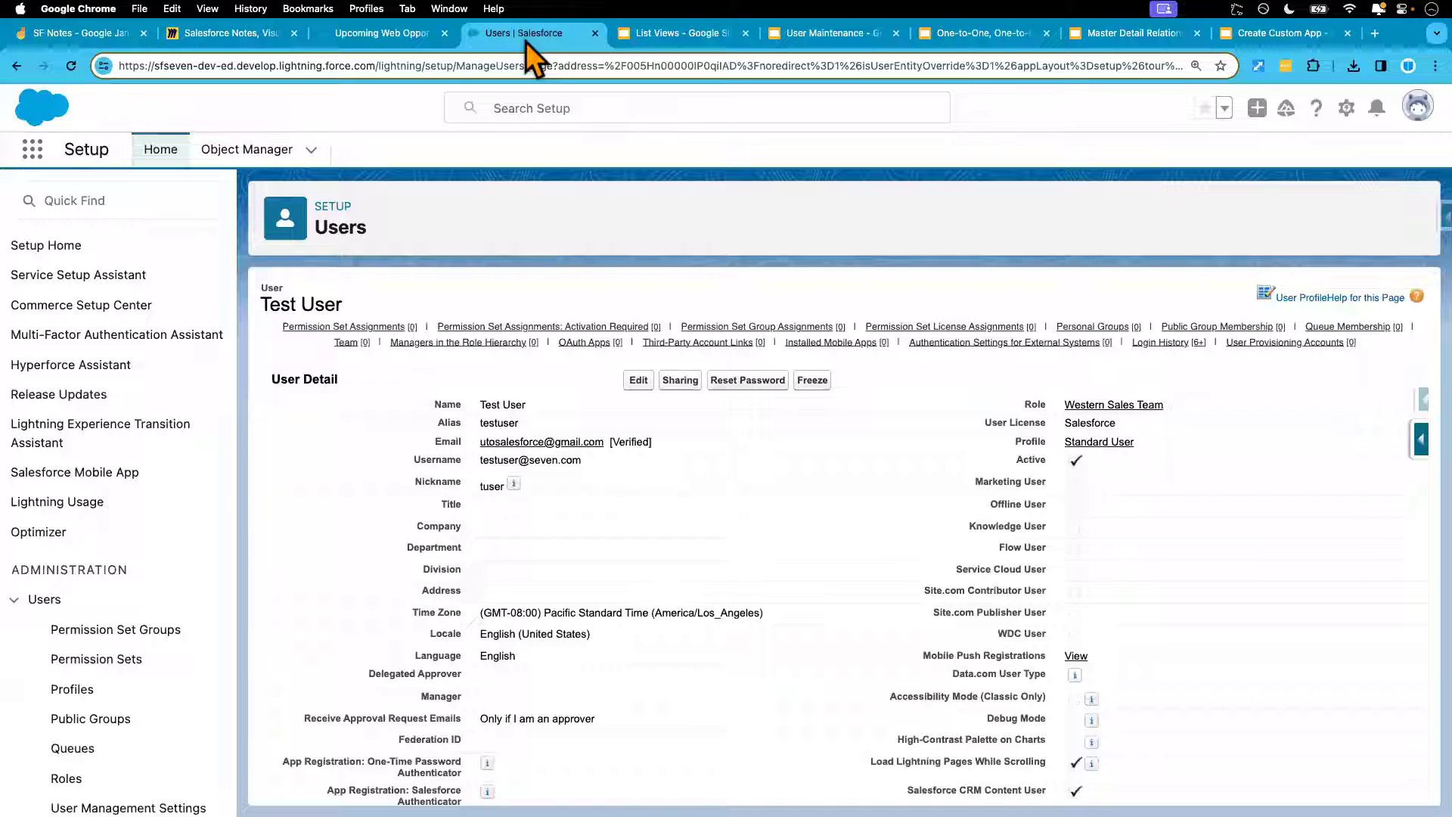
Find 'roles' in Setup Quick Find and expand the full role hierarchy under CEO
click(101, 212)
text(ro)
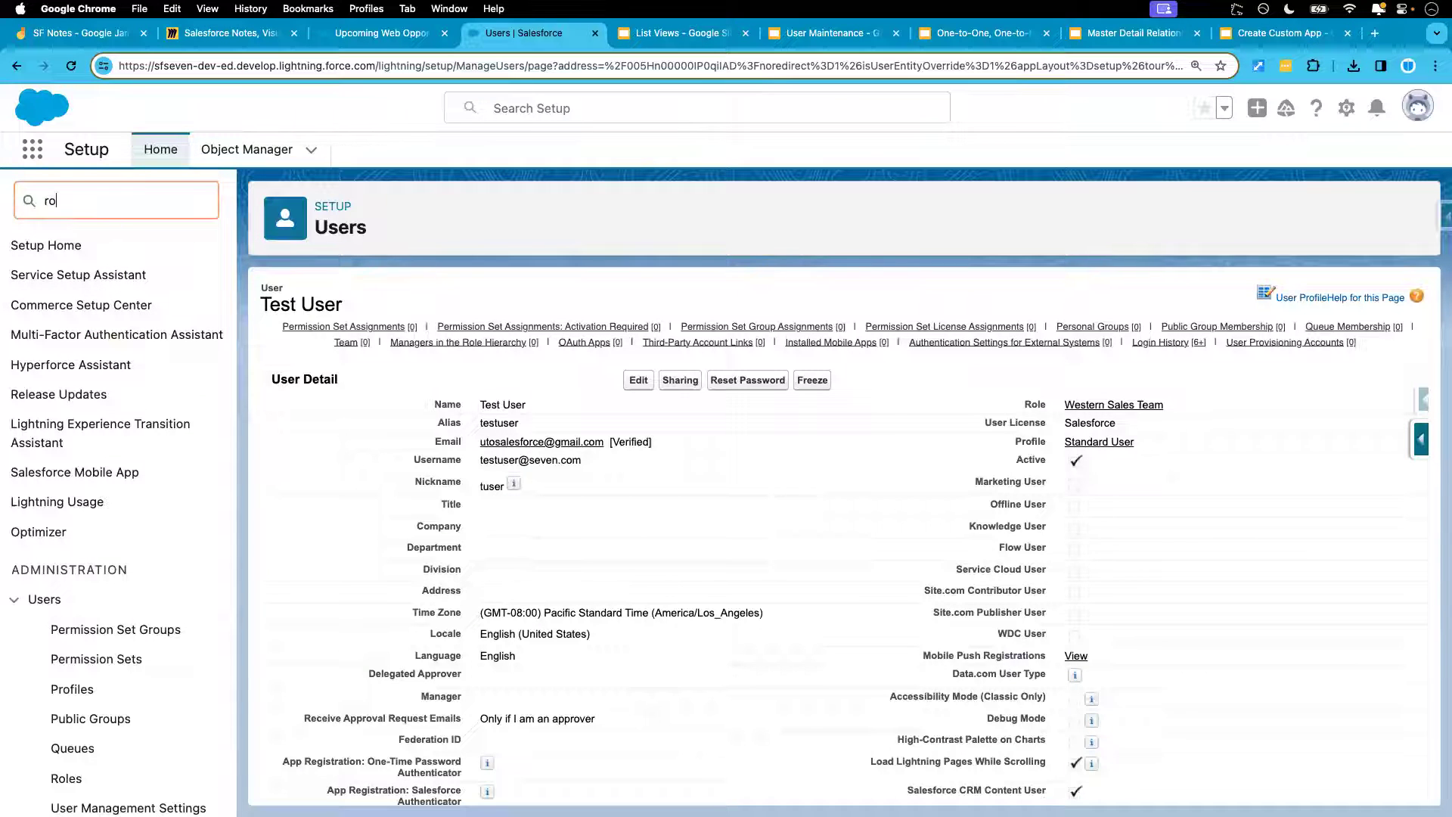
text(les)
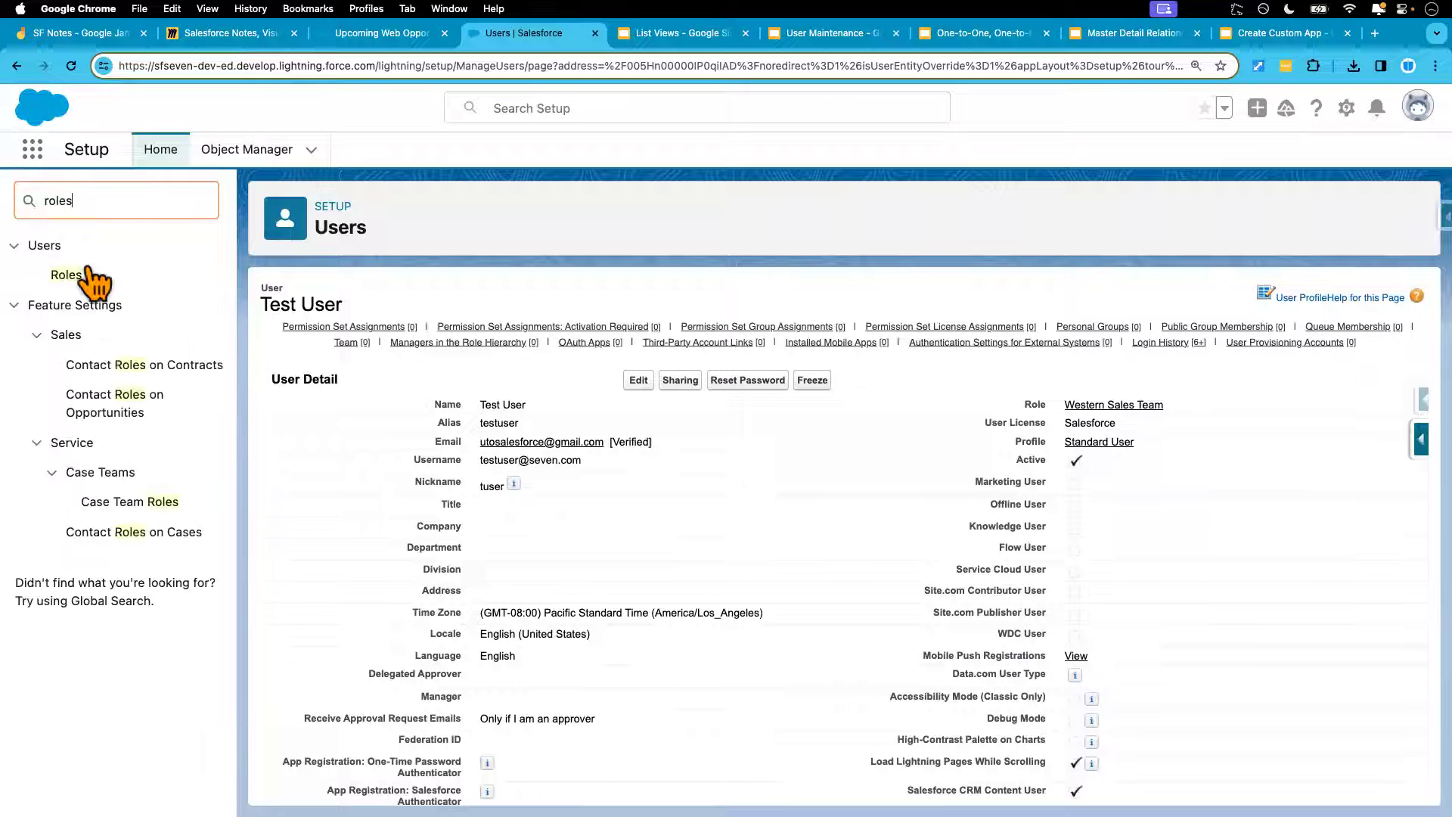
click(68, 275)
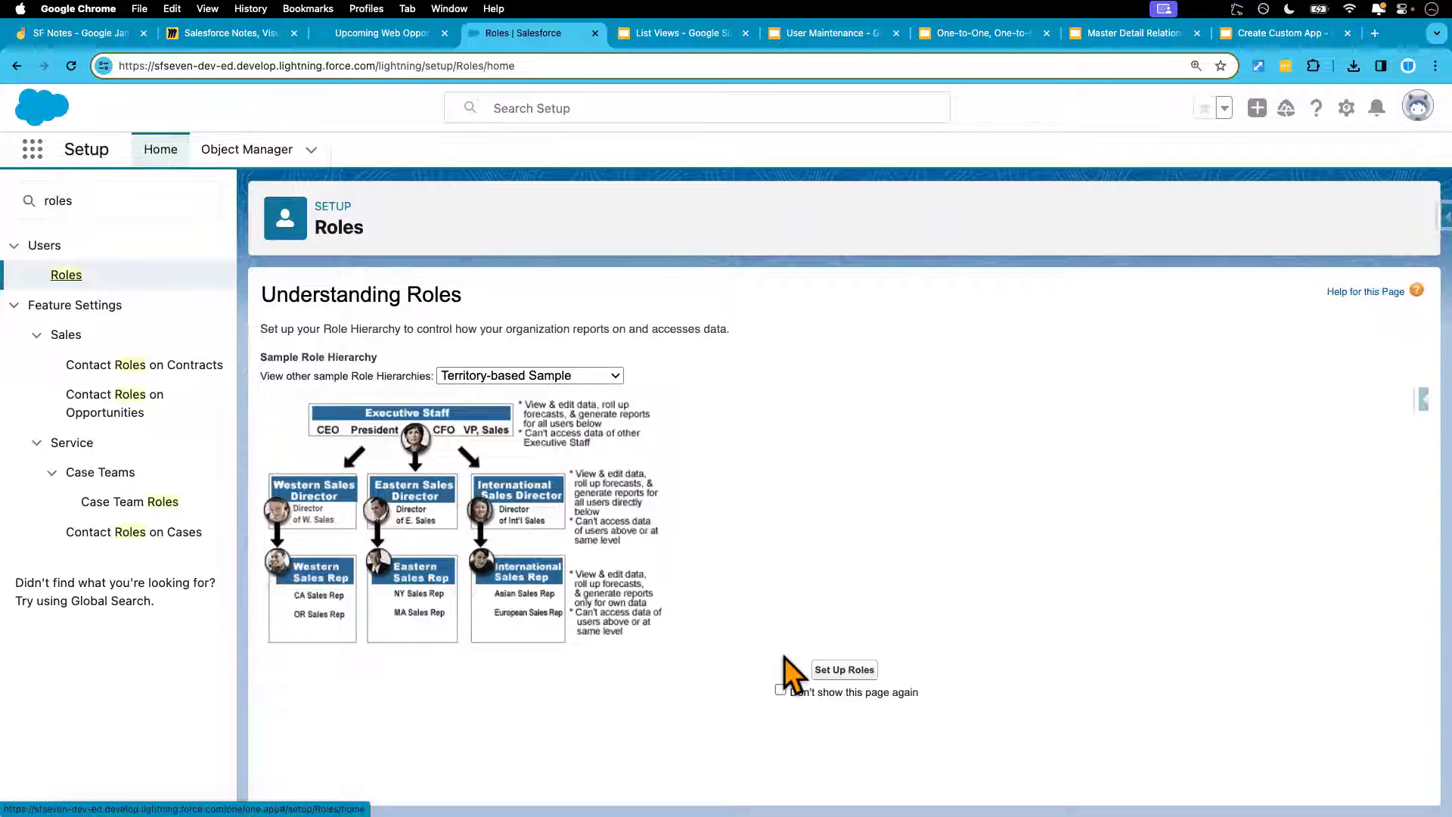
click(845, 670)
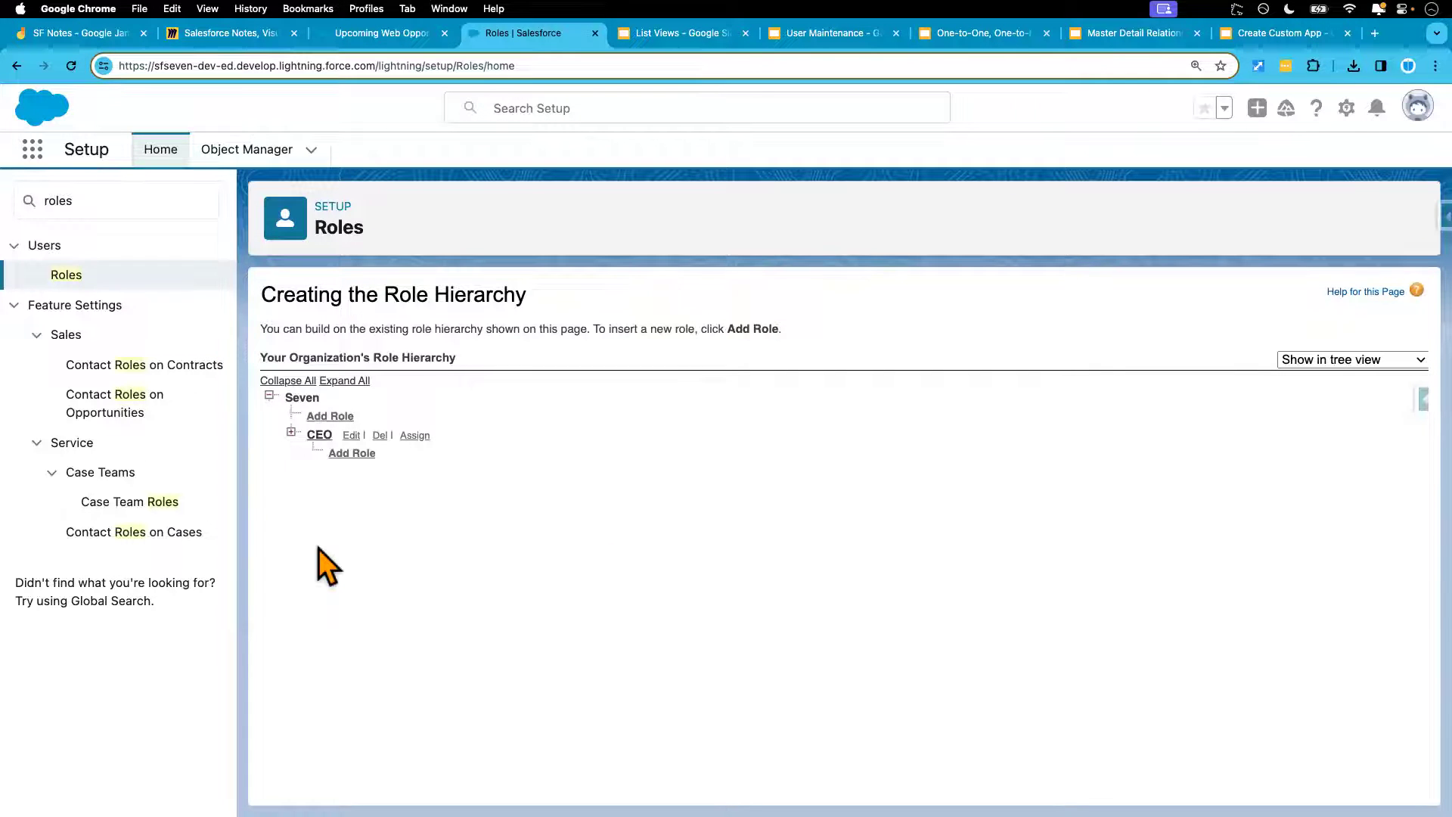
click(292, 434)
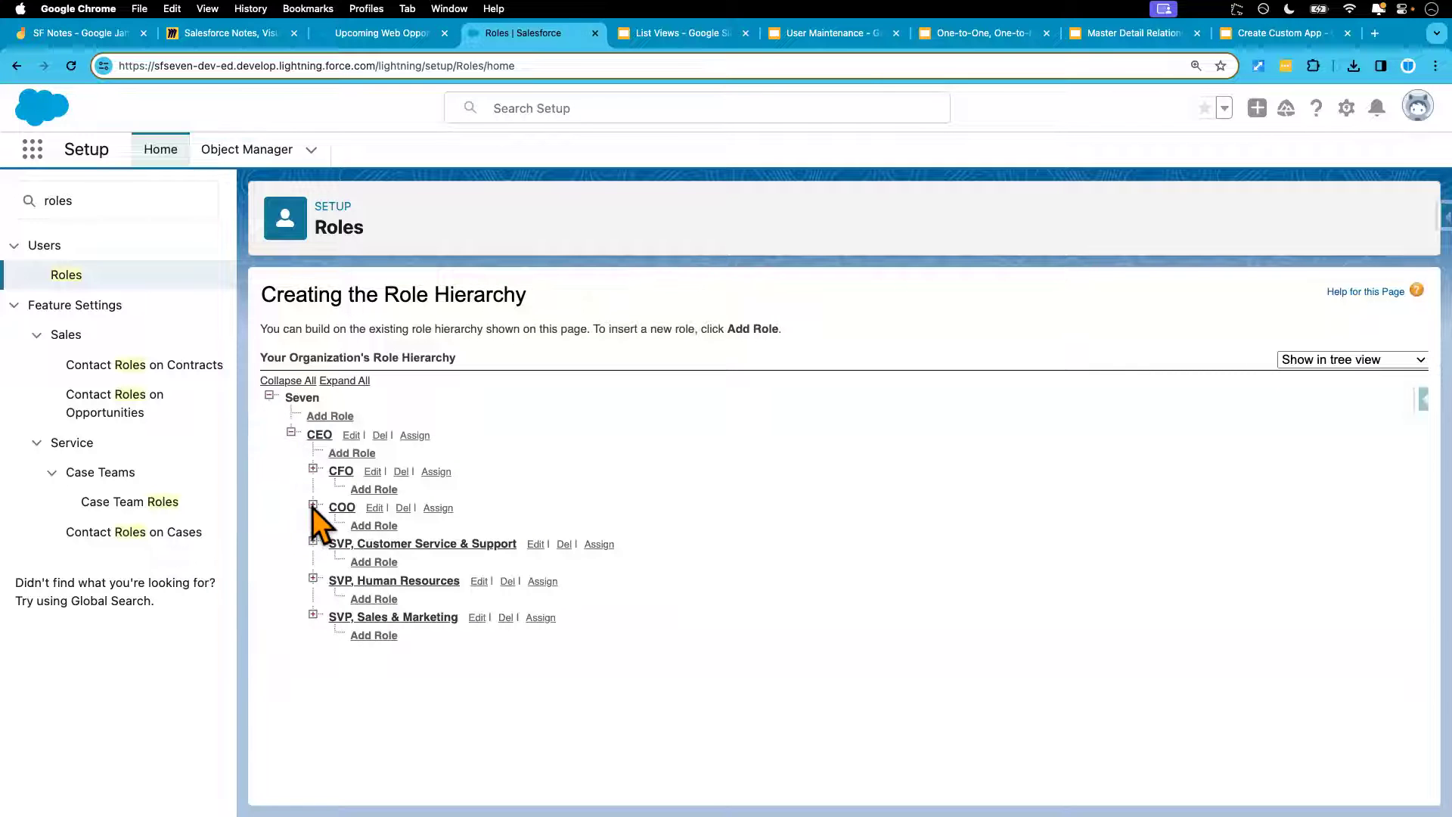
click(341, 382)
scroll(711, 606, down, 3)
scroll(718, 620, up, 1)
scroll(719, 620, down, 3)
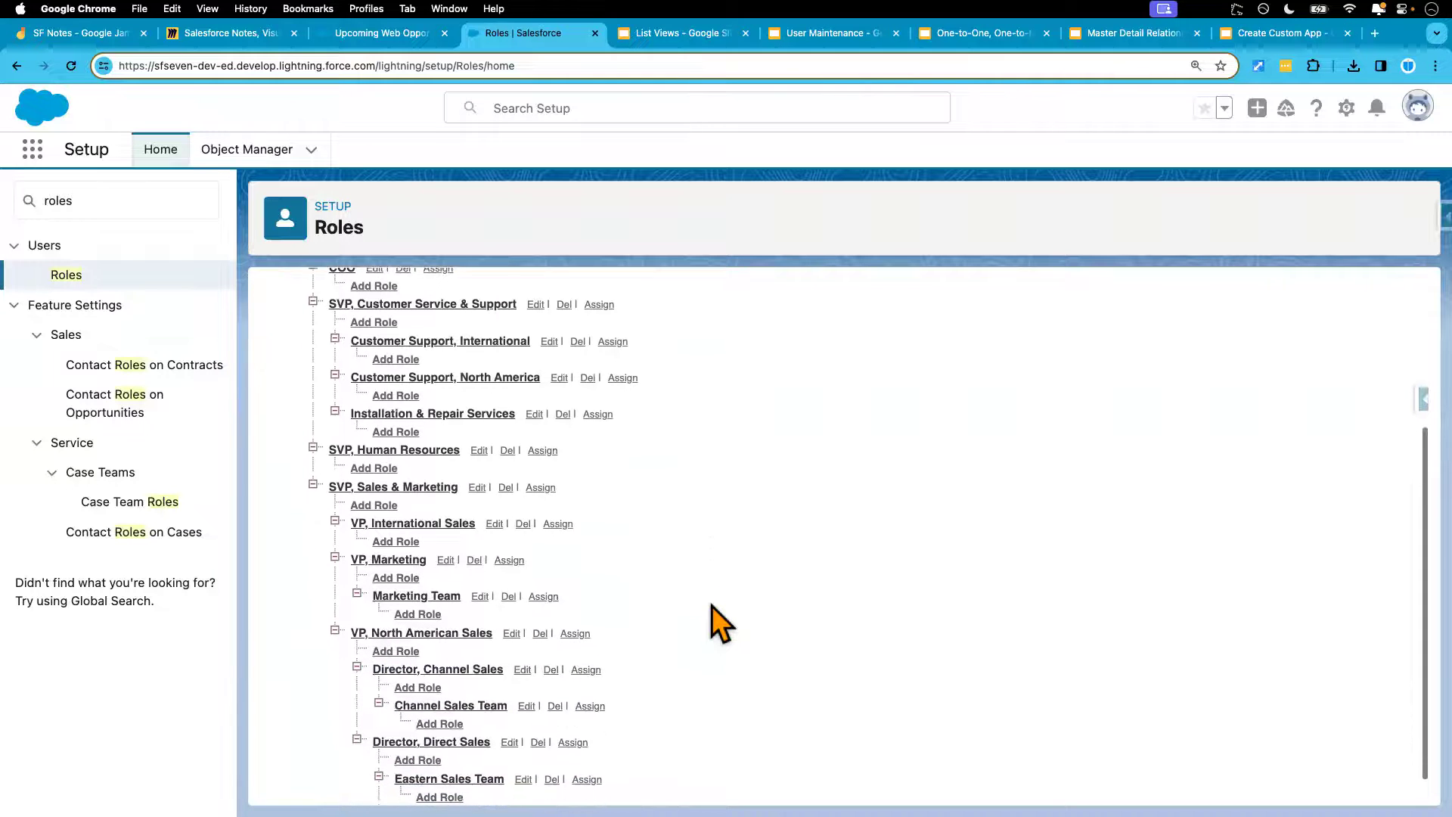
scroll(719, 622, down, 1)
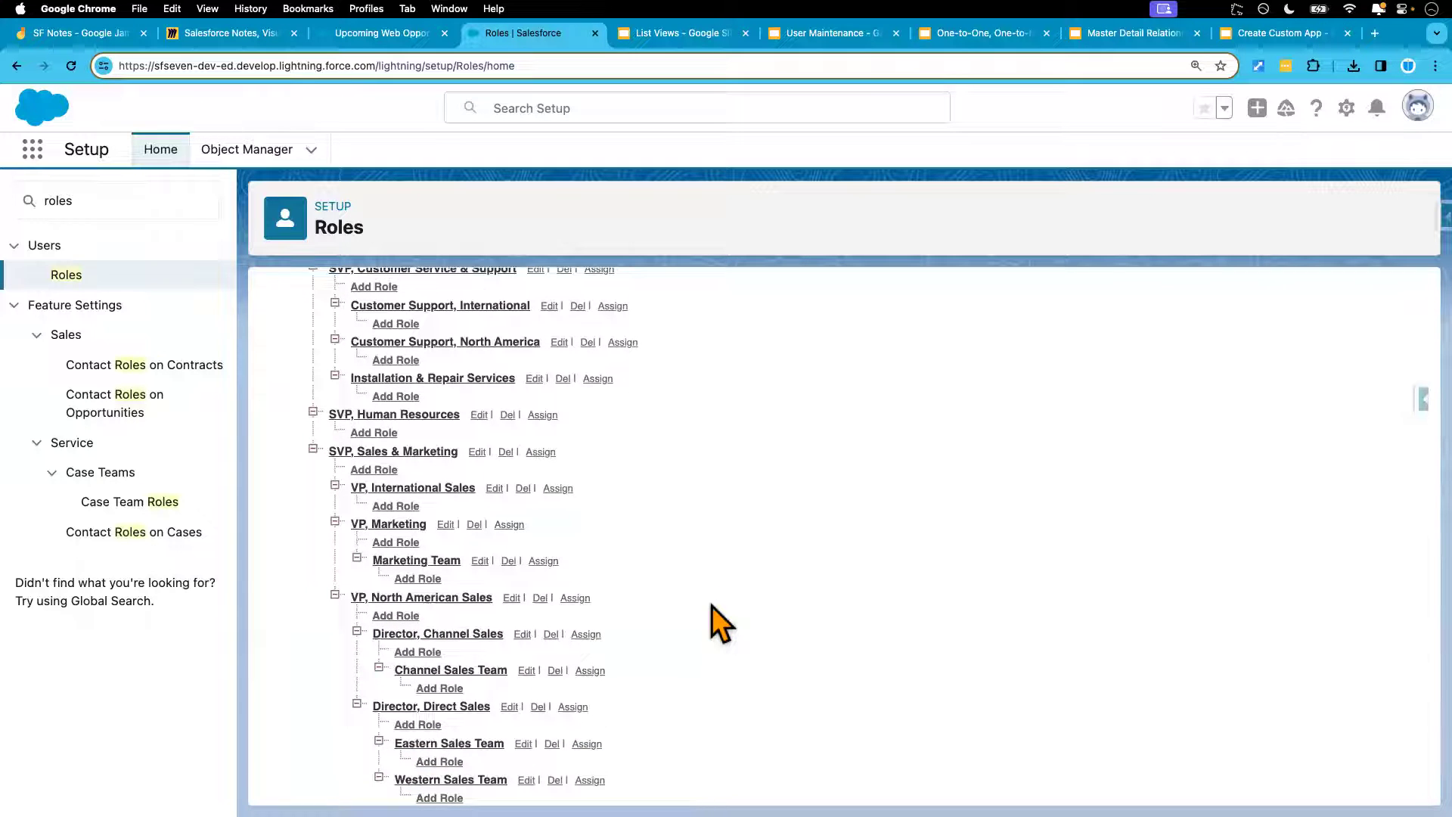
scroll(711, 590, up, 7)
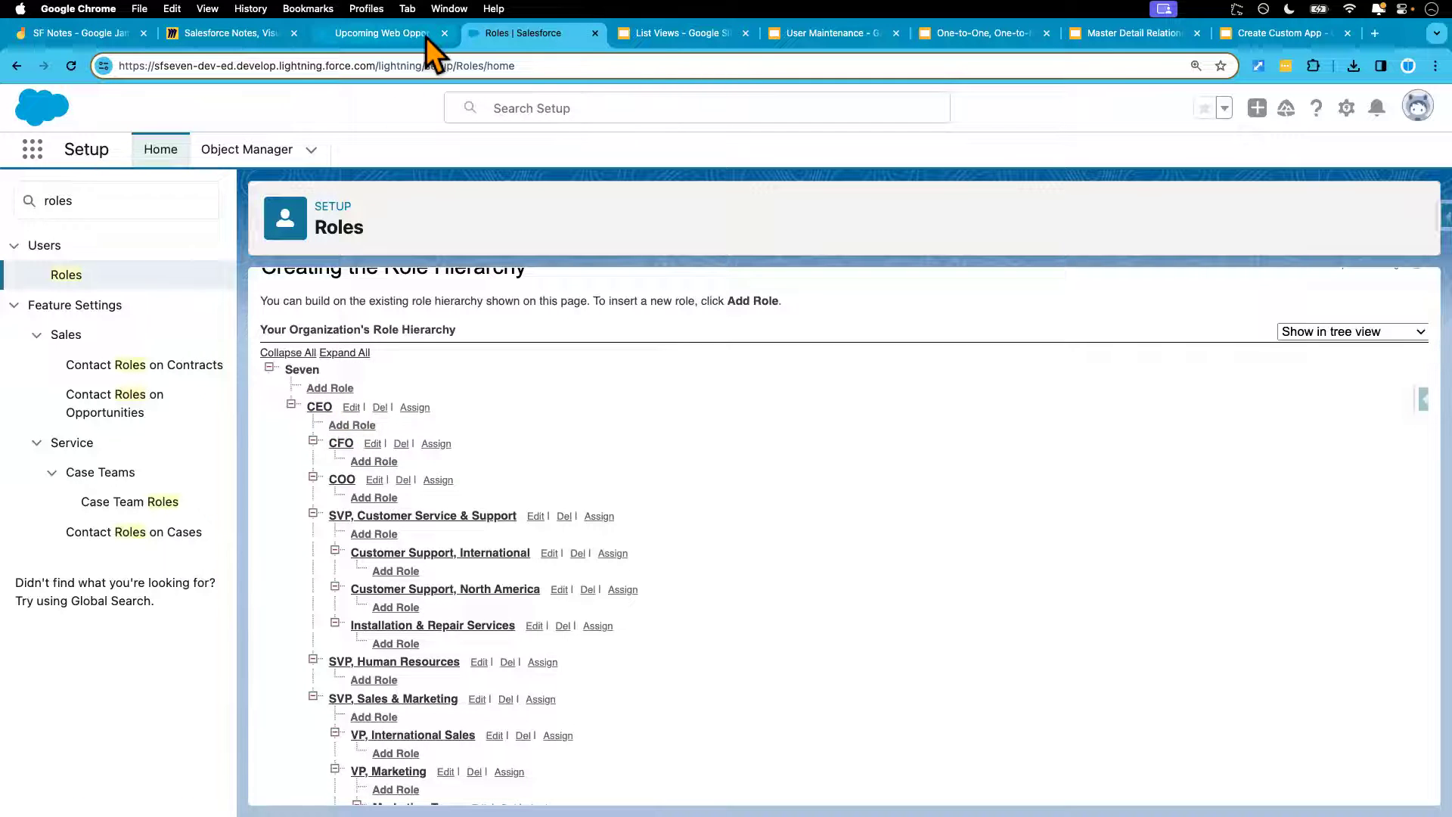
Share the list view with CEO via Roles and Subordinates, then return to the Roles setup page
click(401, 34)
click(497, 471)
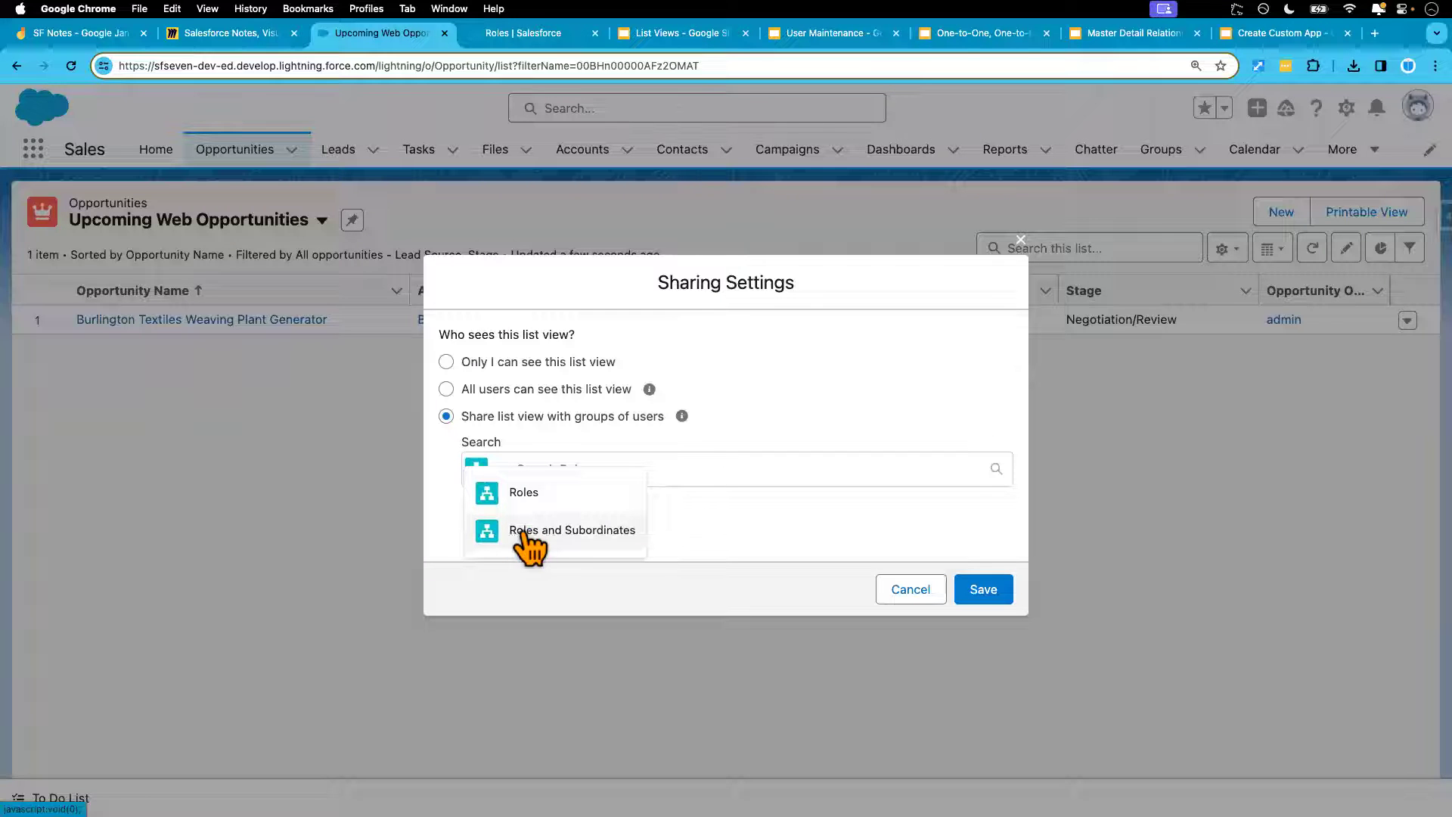
click(565, 539)
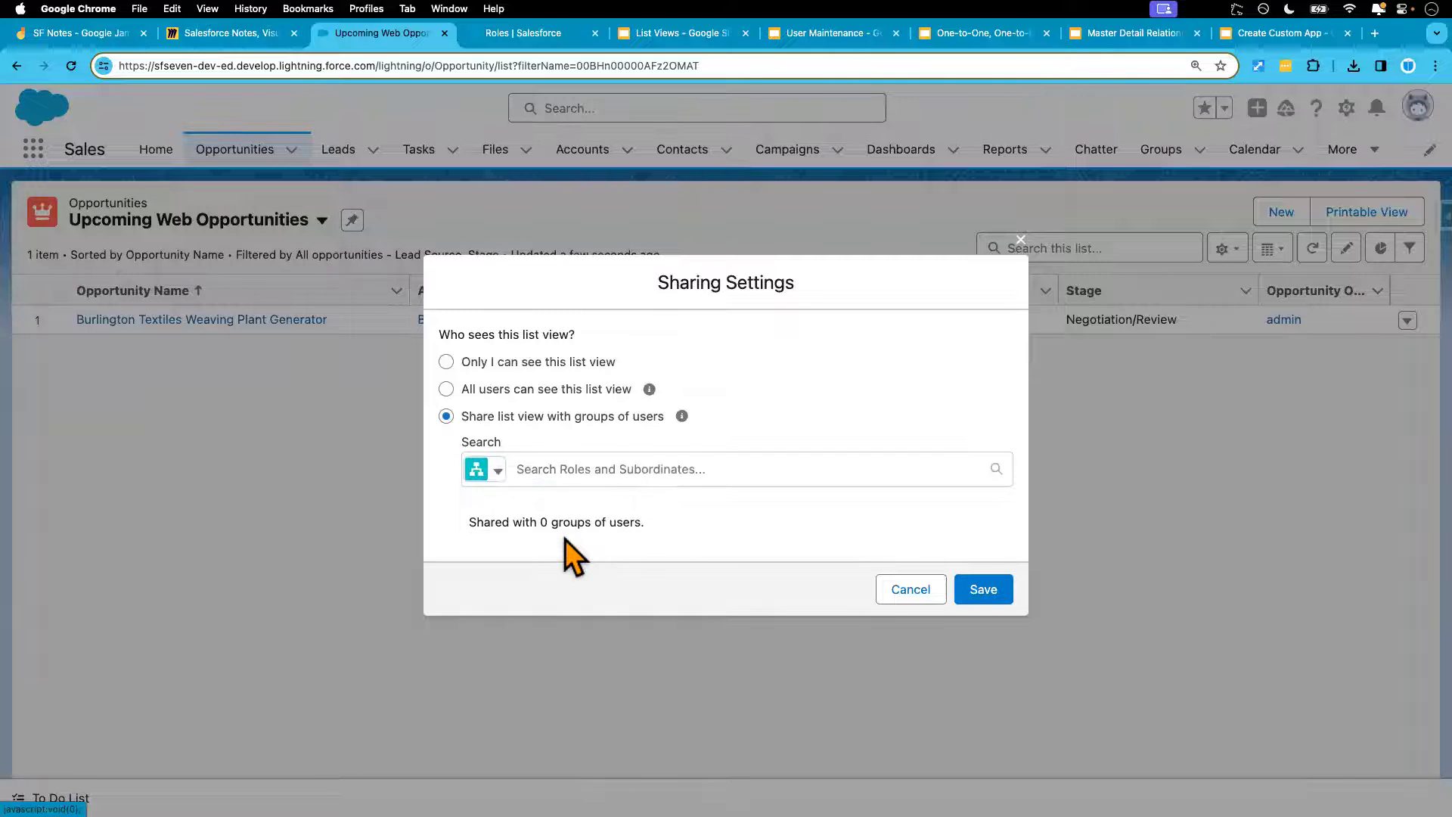
click(498, 472)
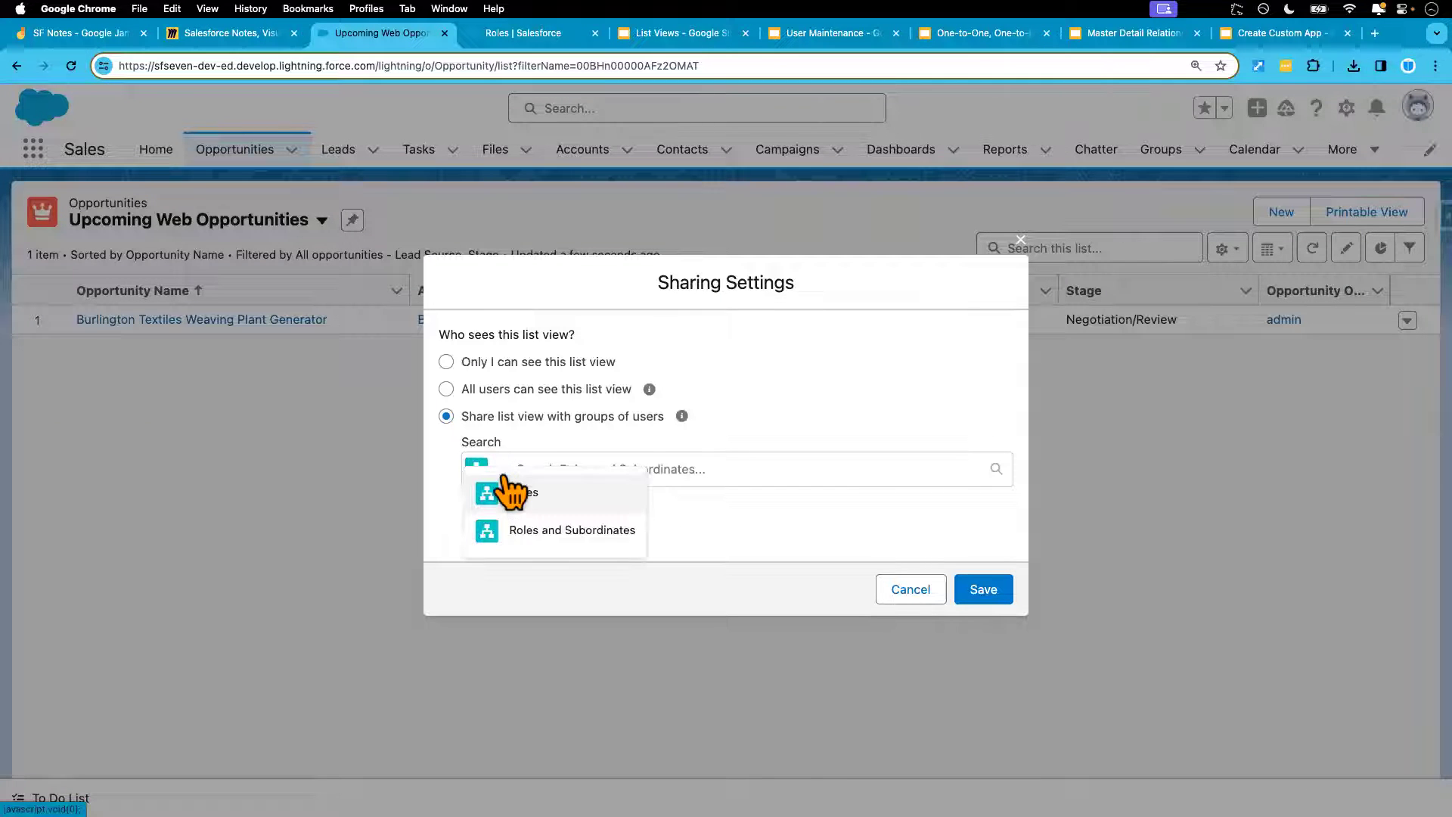
click(566, 542)
click(593, 471)
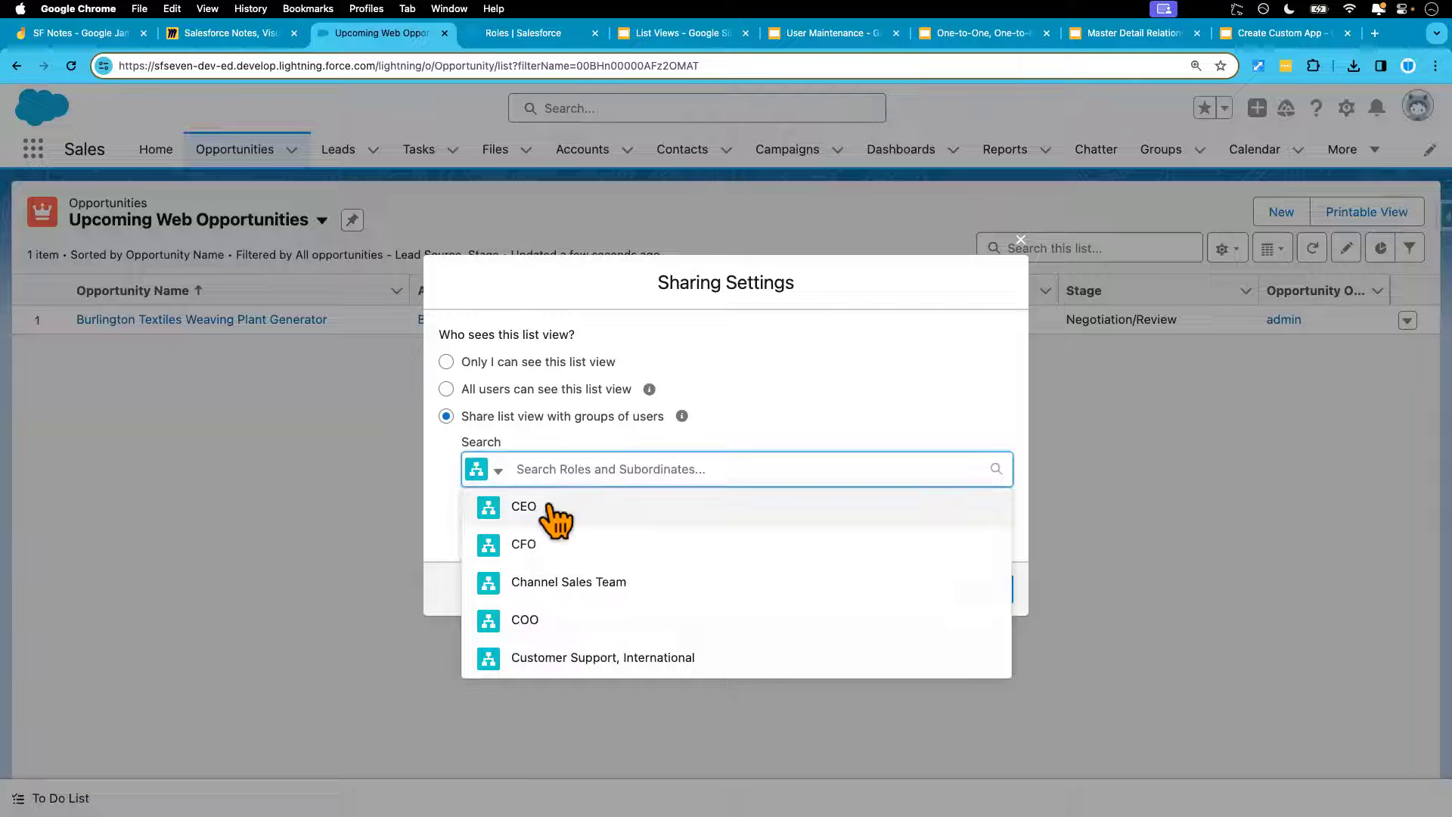
click(556, 521)
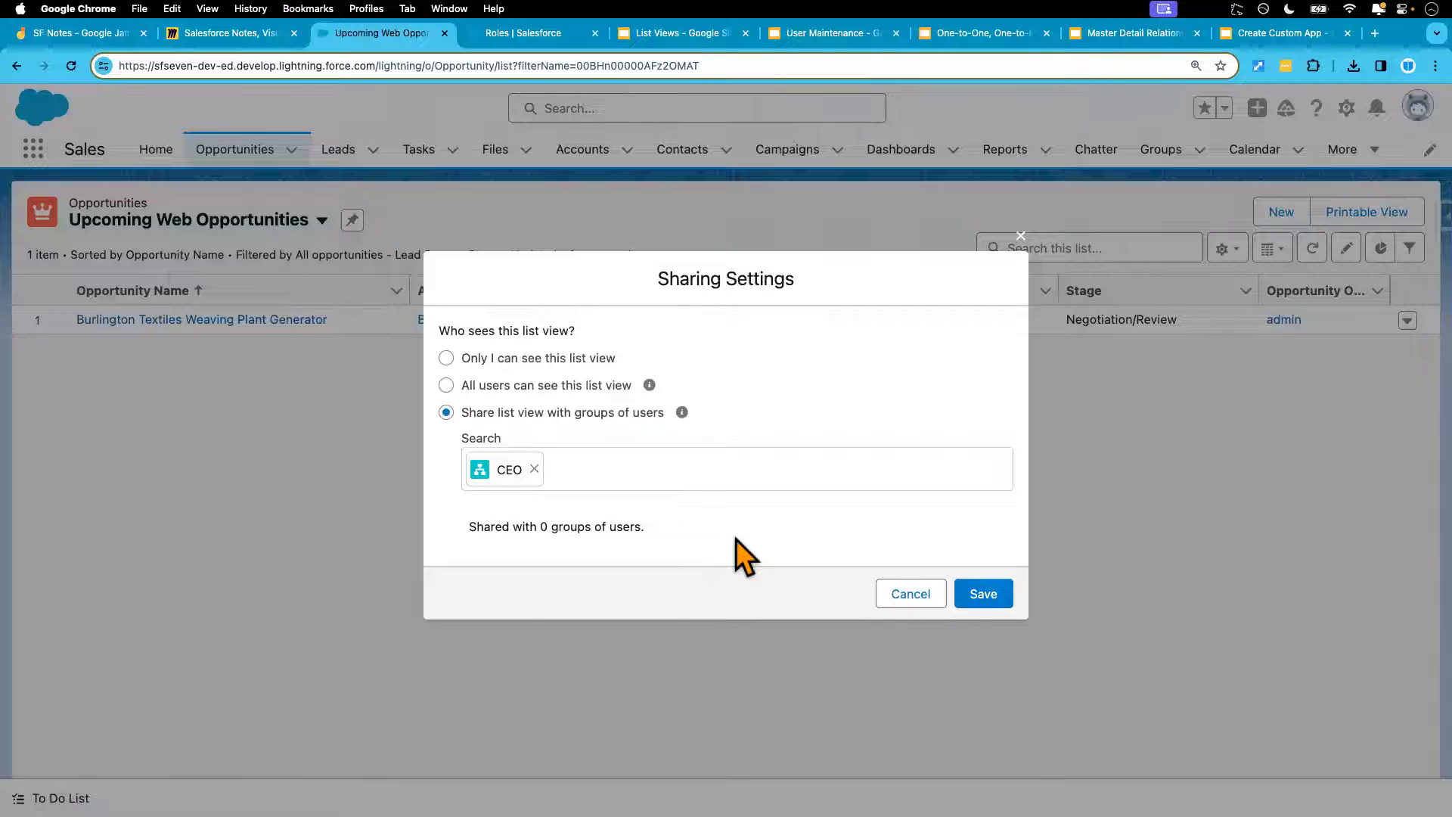
click(529, 34)
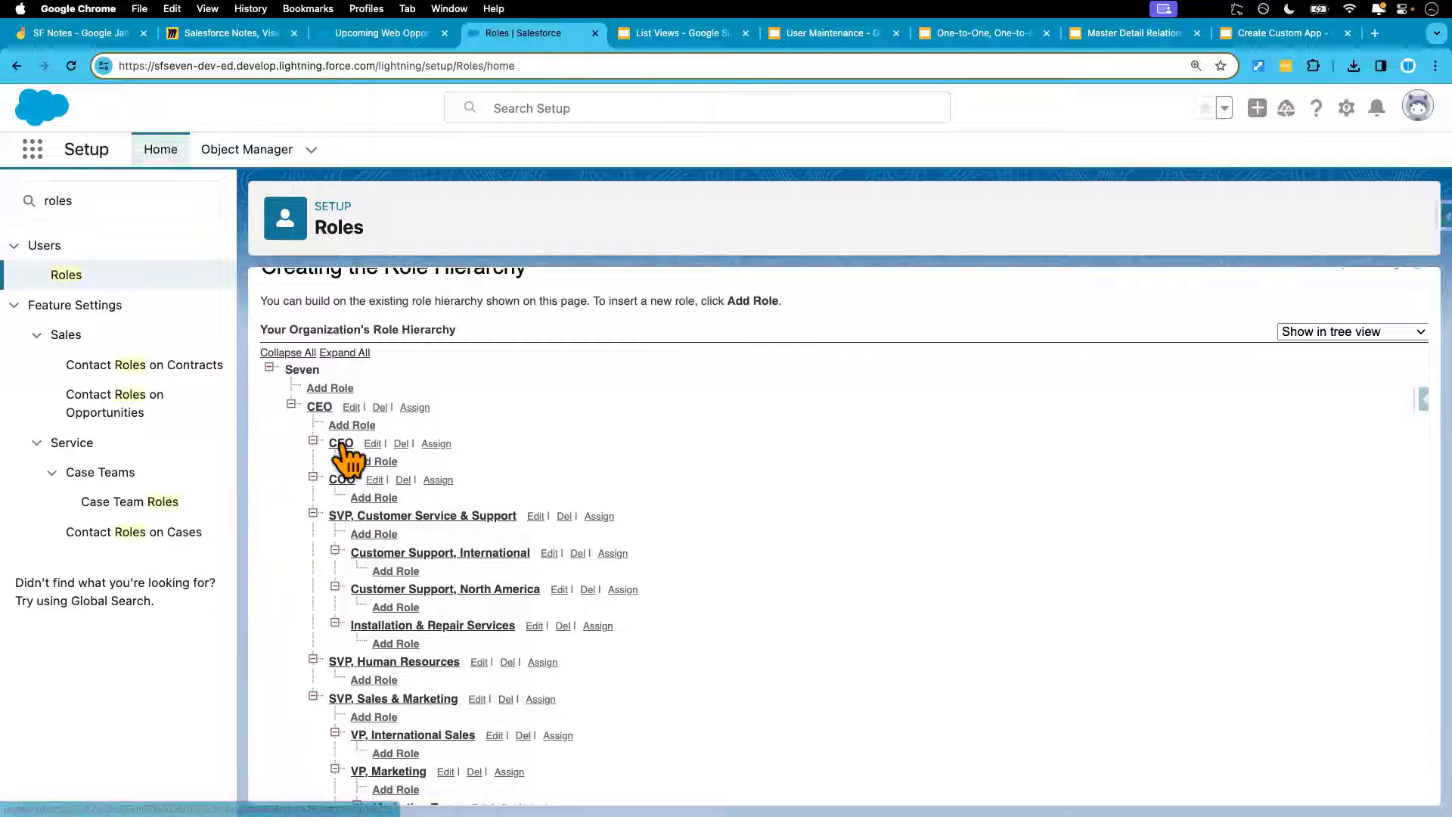
scroll(364, 730, down, 2)
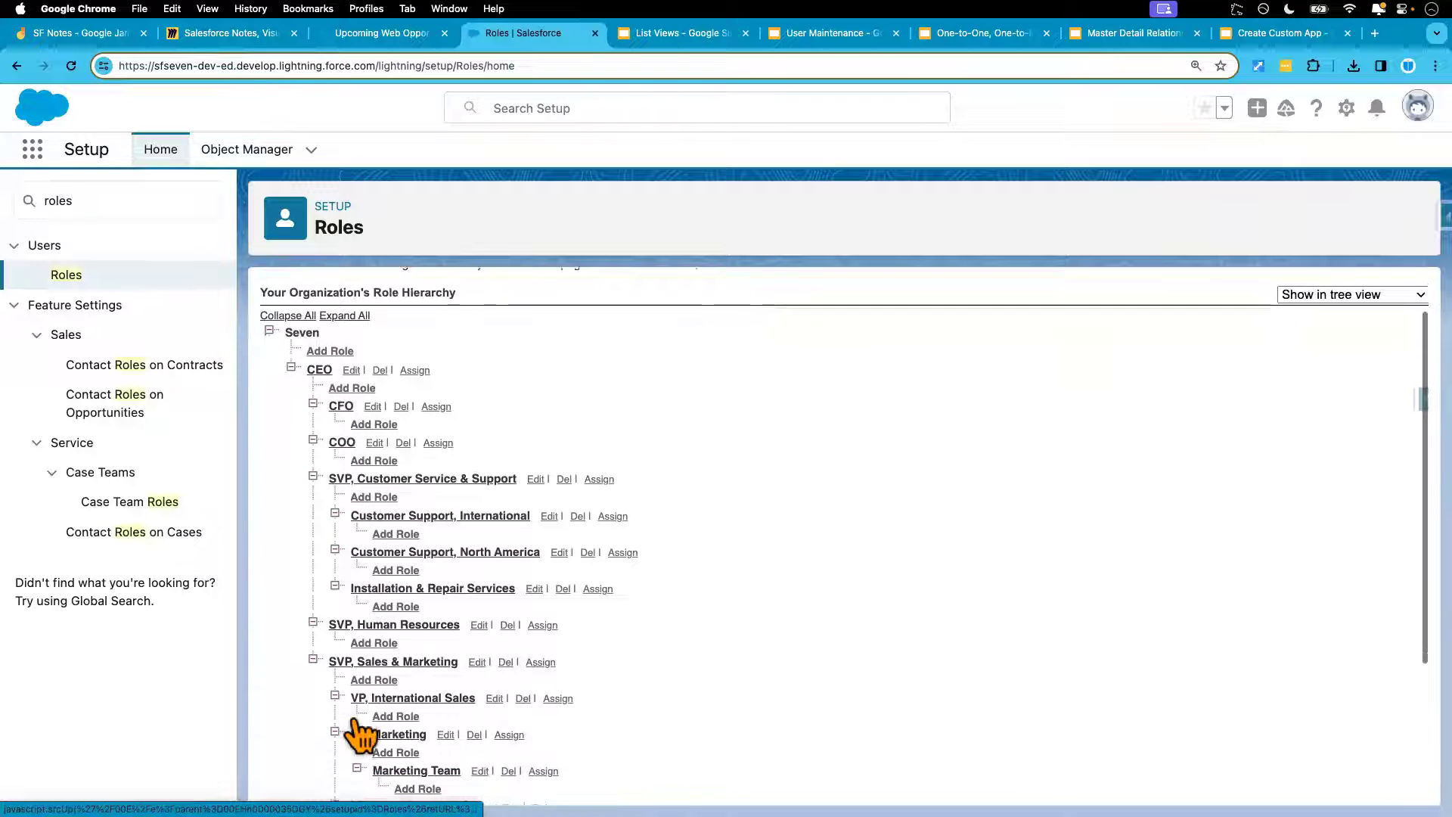
scroll(355, 733, up, 4)
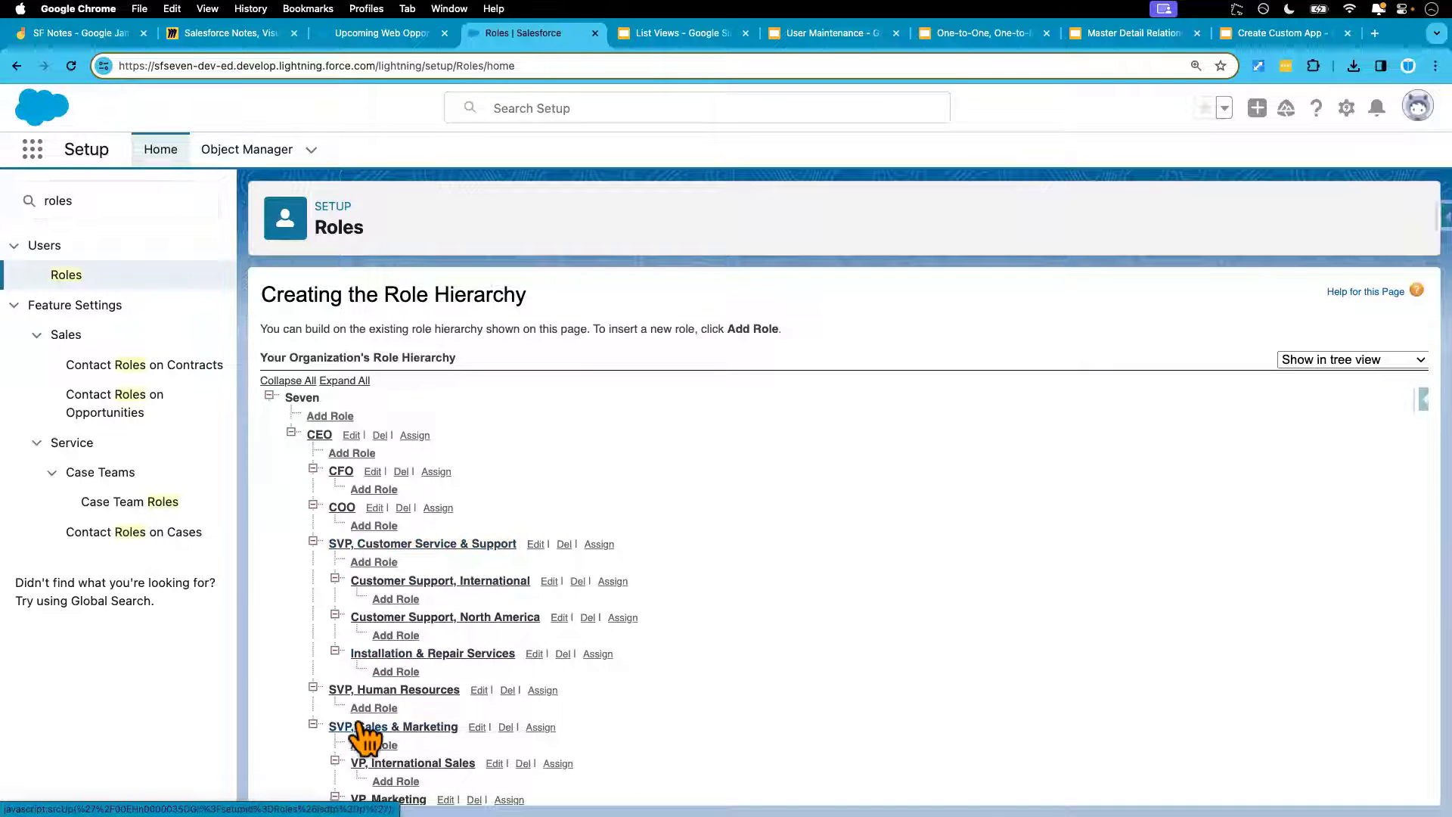
scroll(366, 735, down, 1)
scroll(366, 735, down, 5)
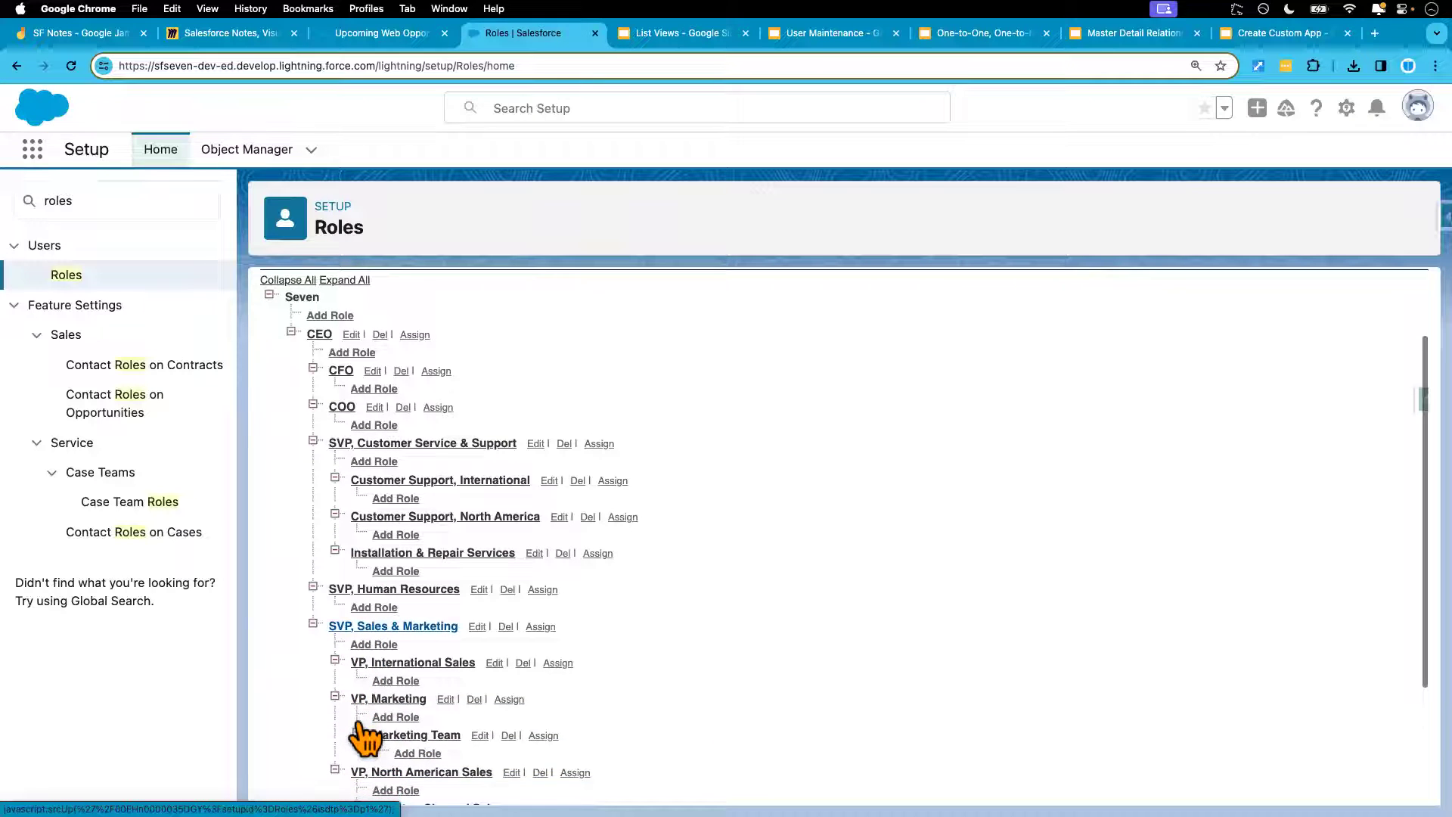
scroll(366, 736, down, 3)
scroll(366, 735, up, 8)
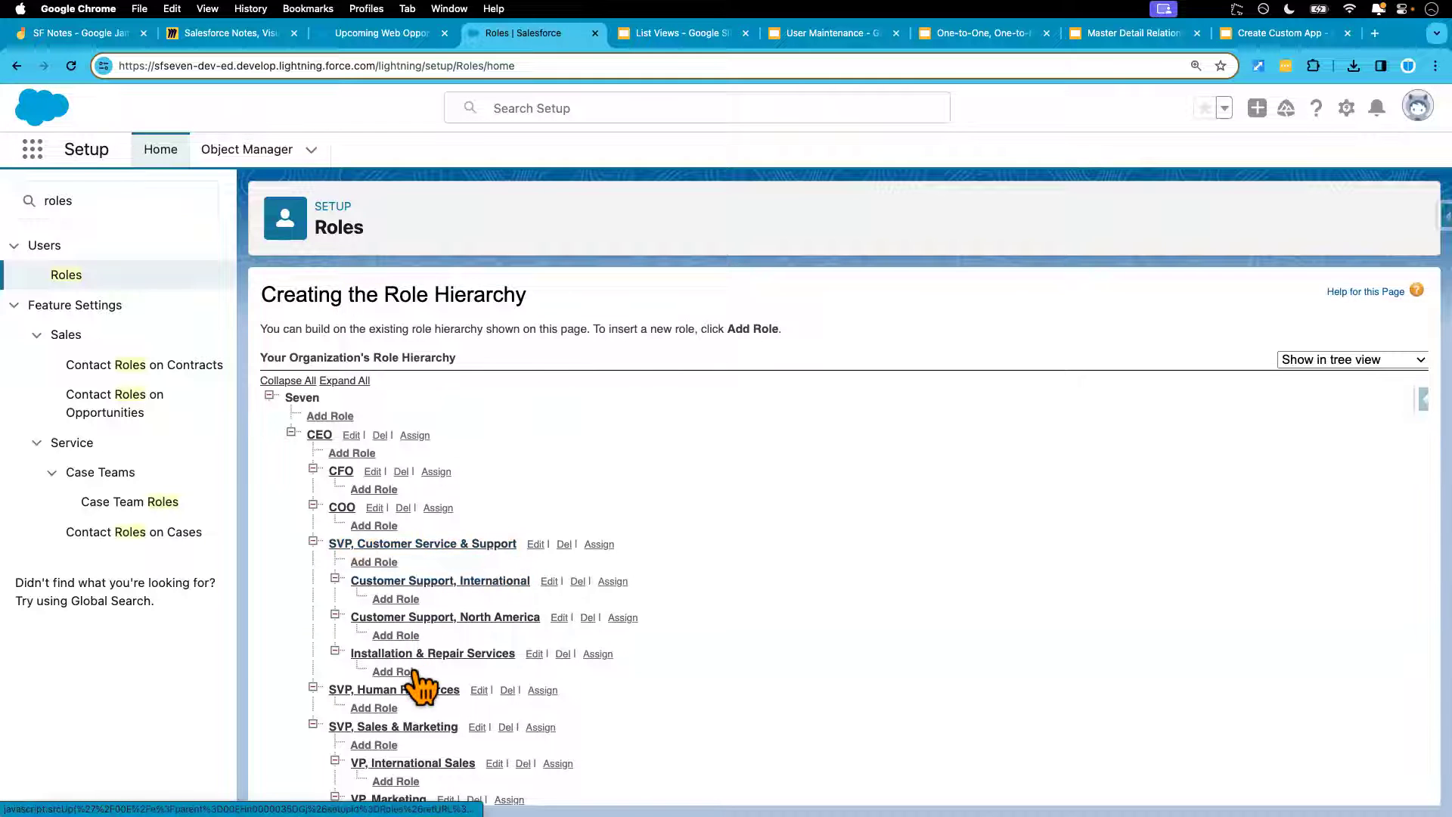
scroll(418, 685, down, 5)
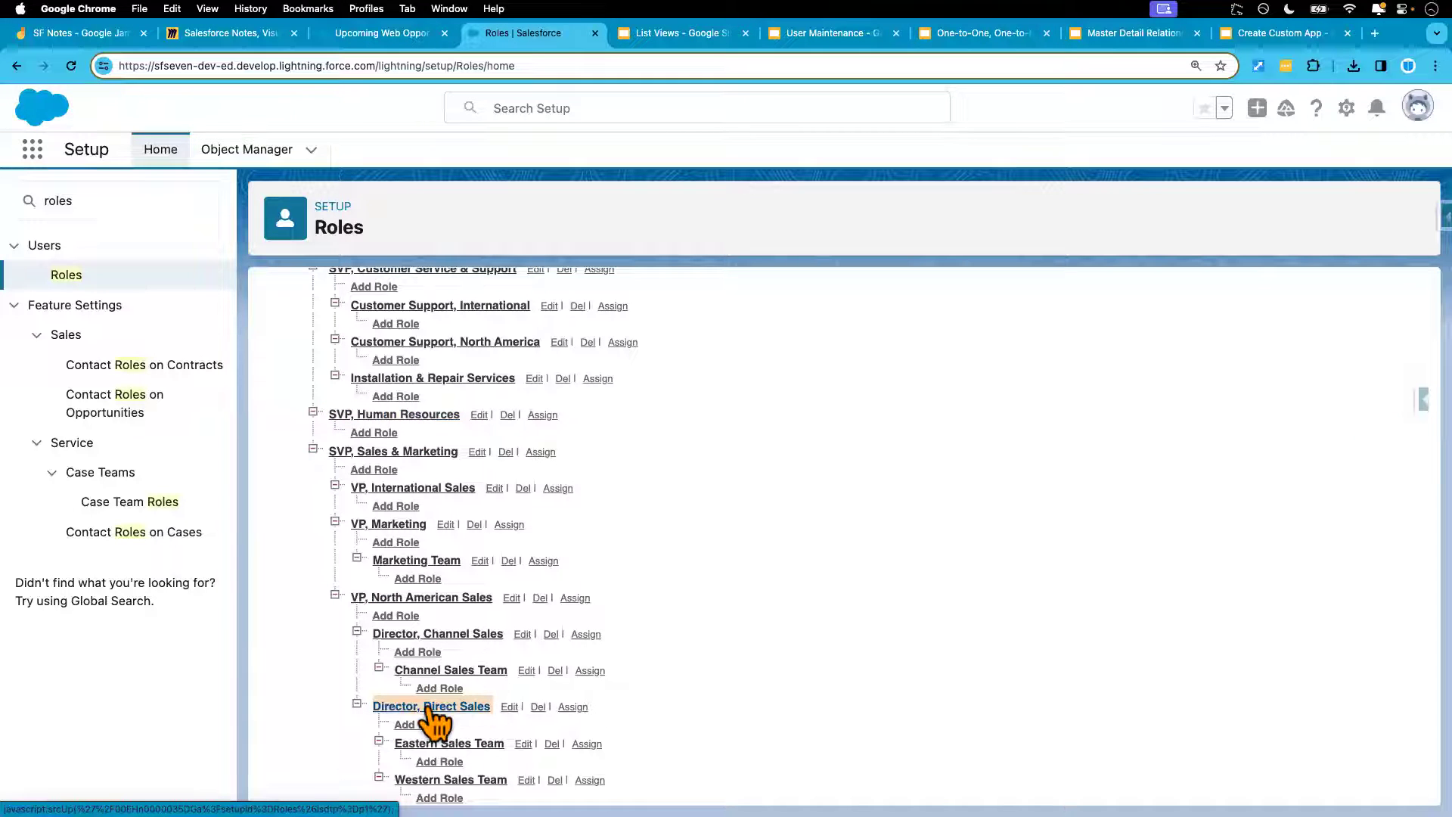
Replace CEO with Director, Direct Sales as the shared role, save, and reload the incognito page
click(397, 35)
click(538, 470)
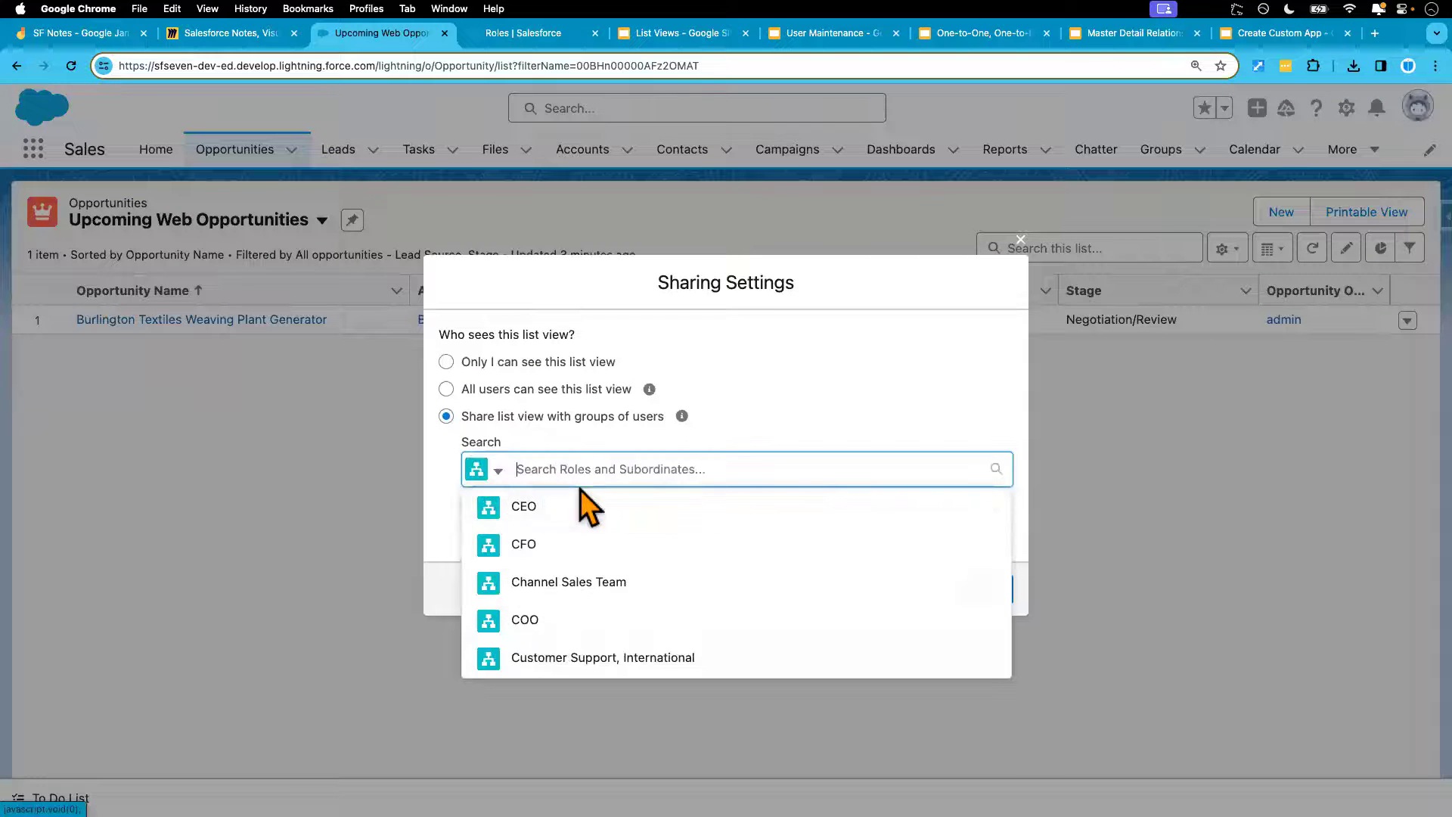
text(Director, Direct Sales)
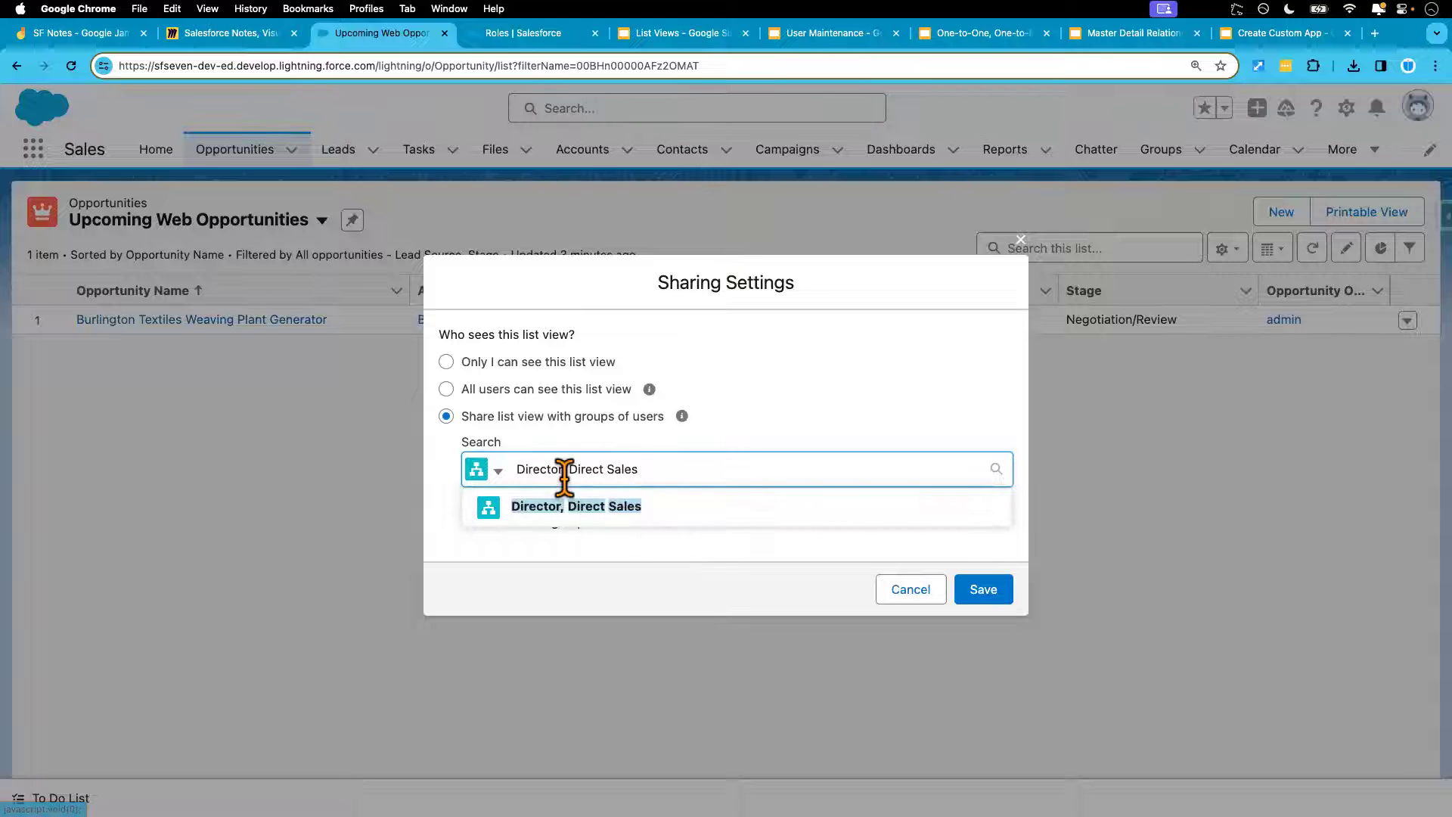
click(628, 507)
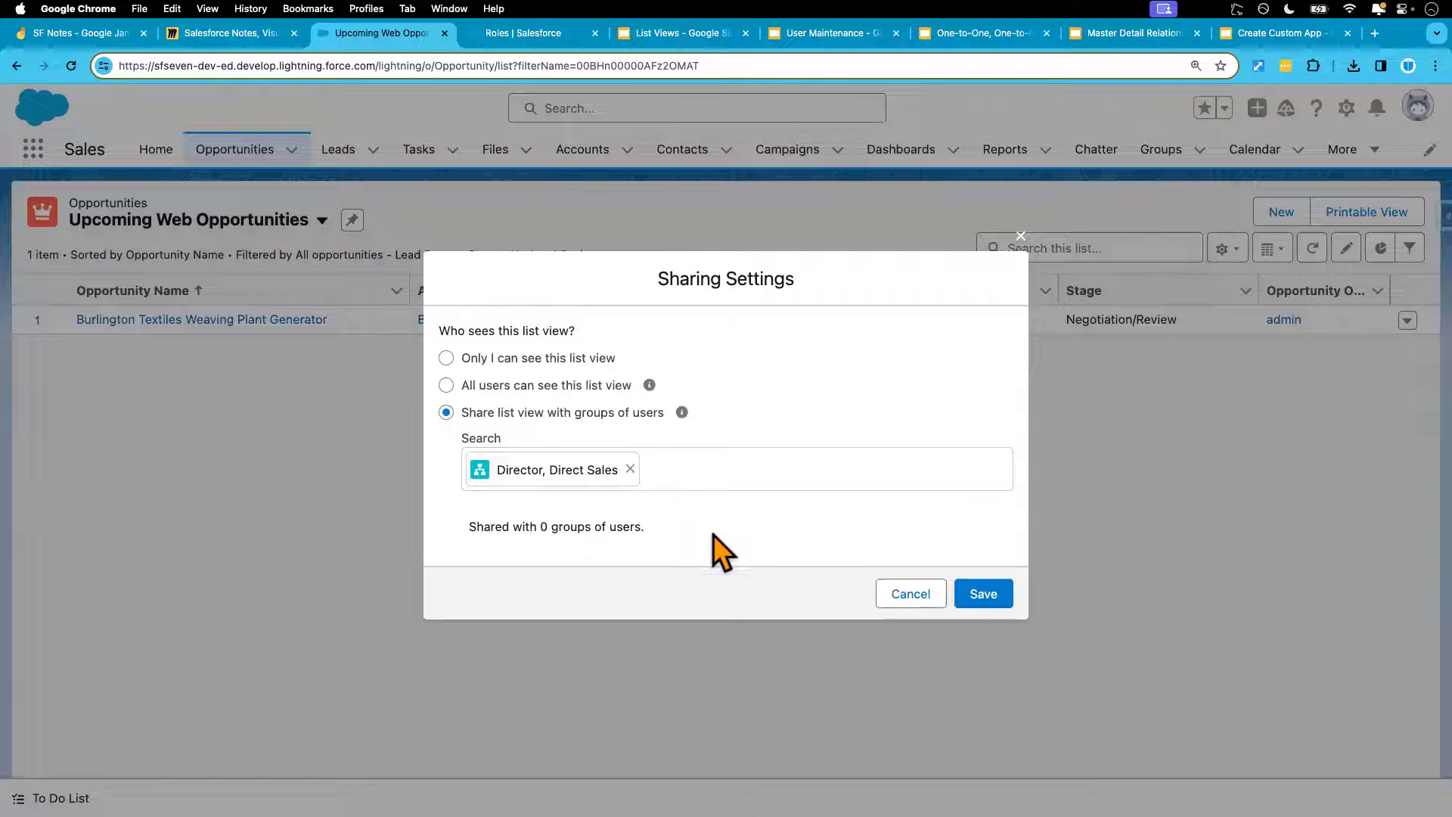
click(986, 597)
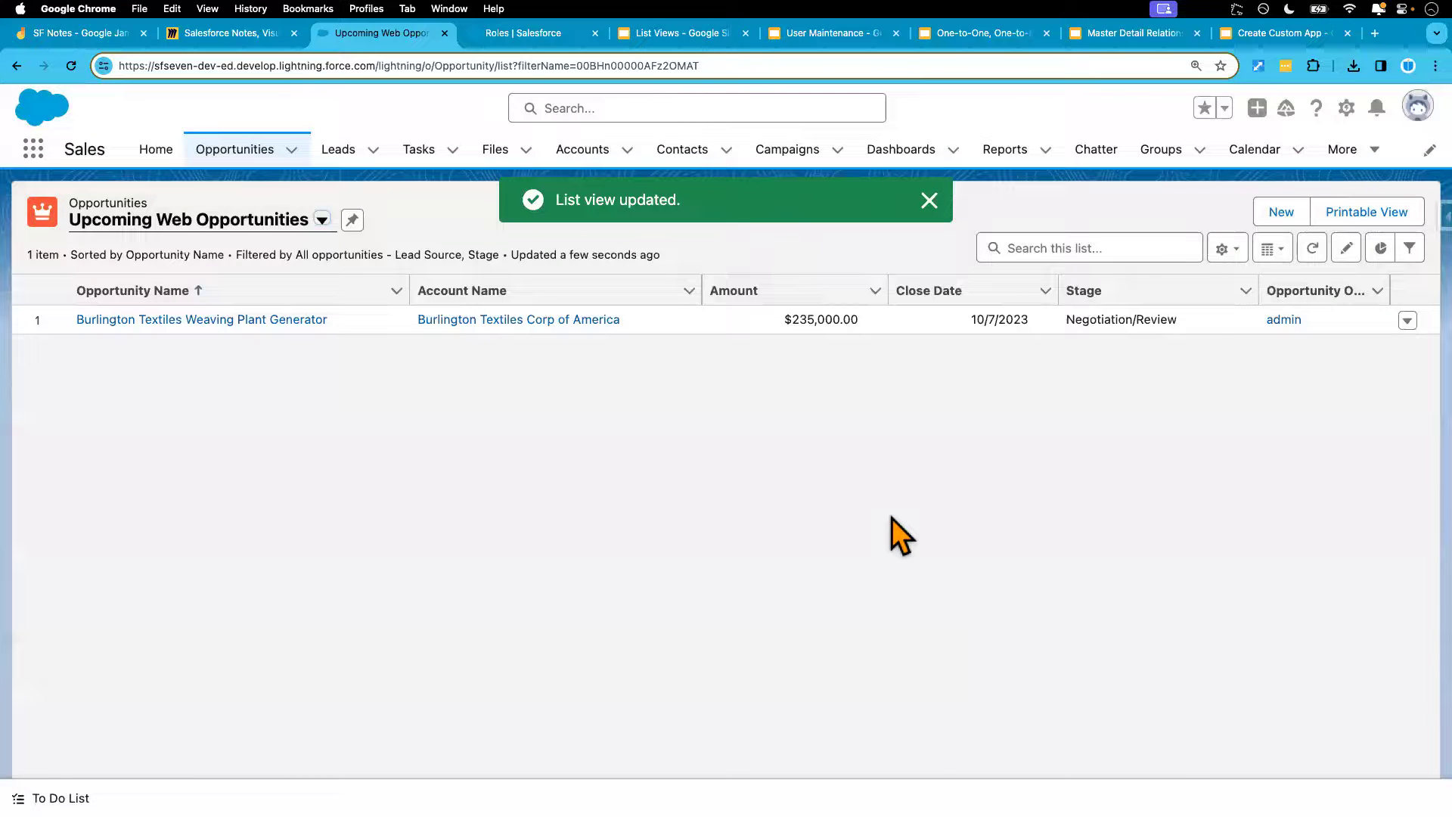
key(ctrl+Right)
click(71, 66)
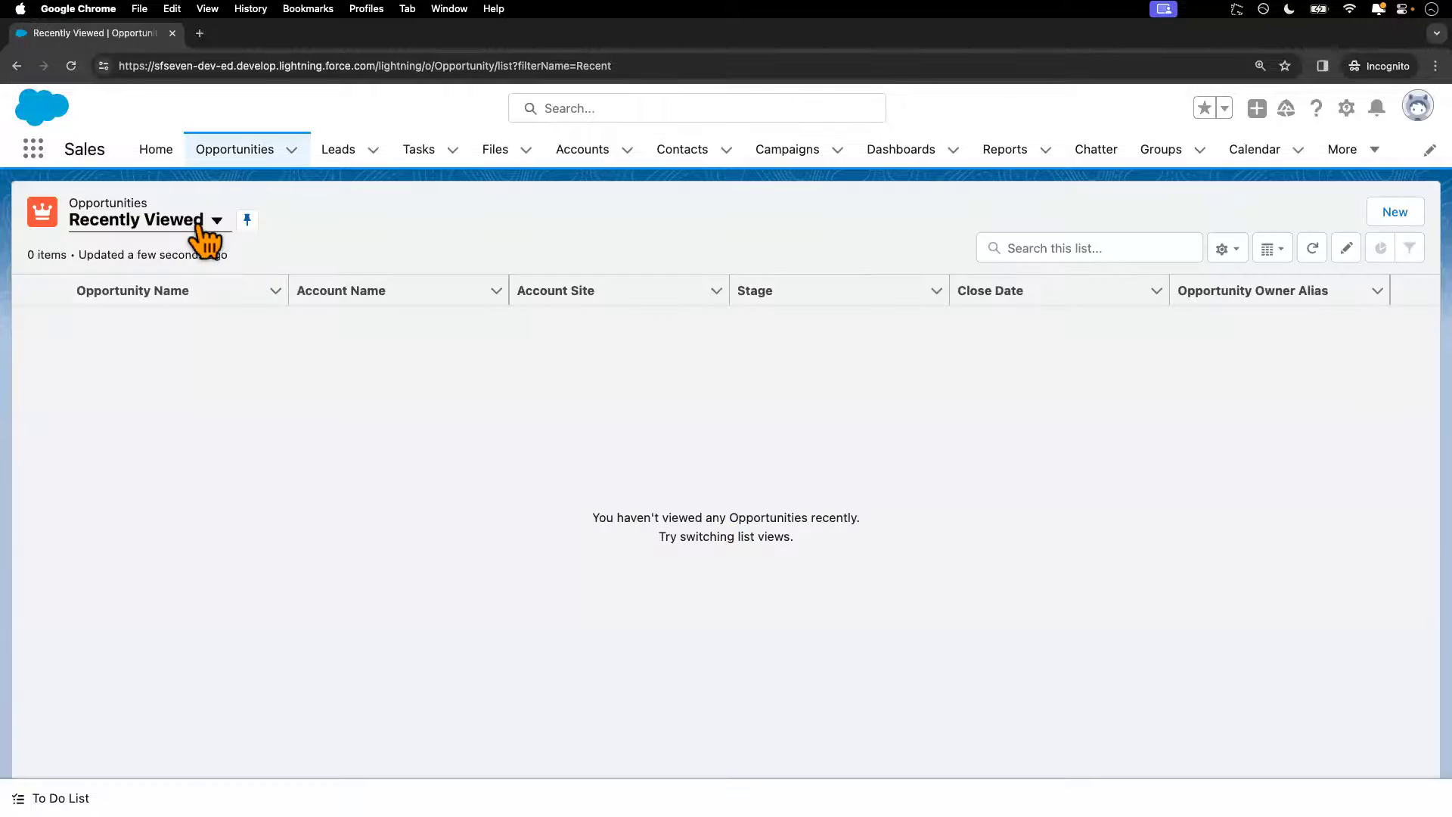
As the test user, open Upcoming Web Opportunities showing 1 opportunity, then return to the admin window
click(217, 221)
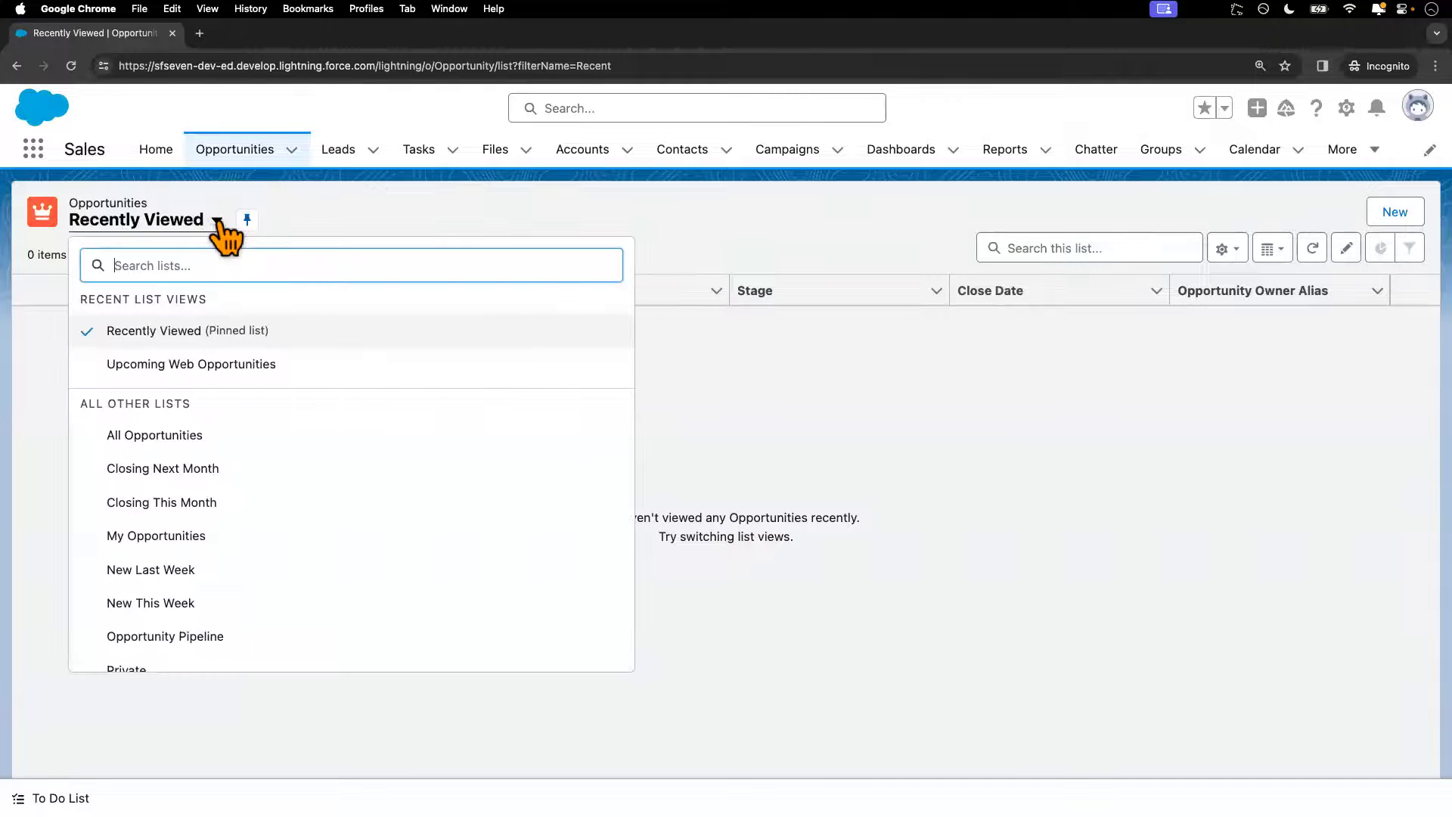
click(194, 371)
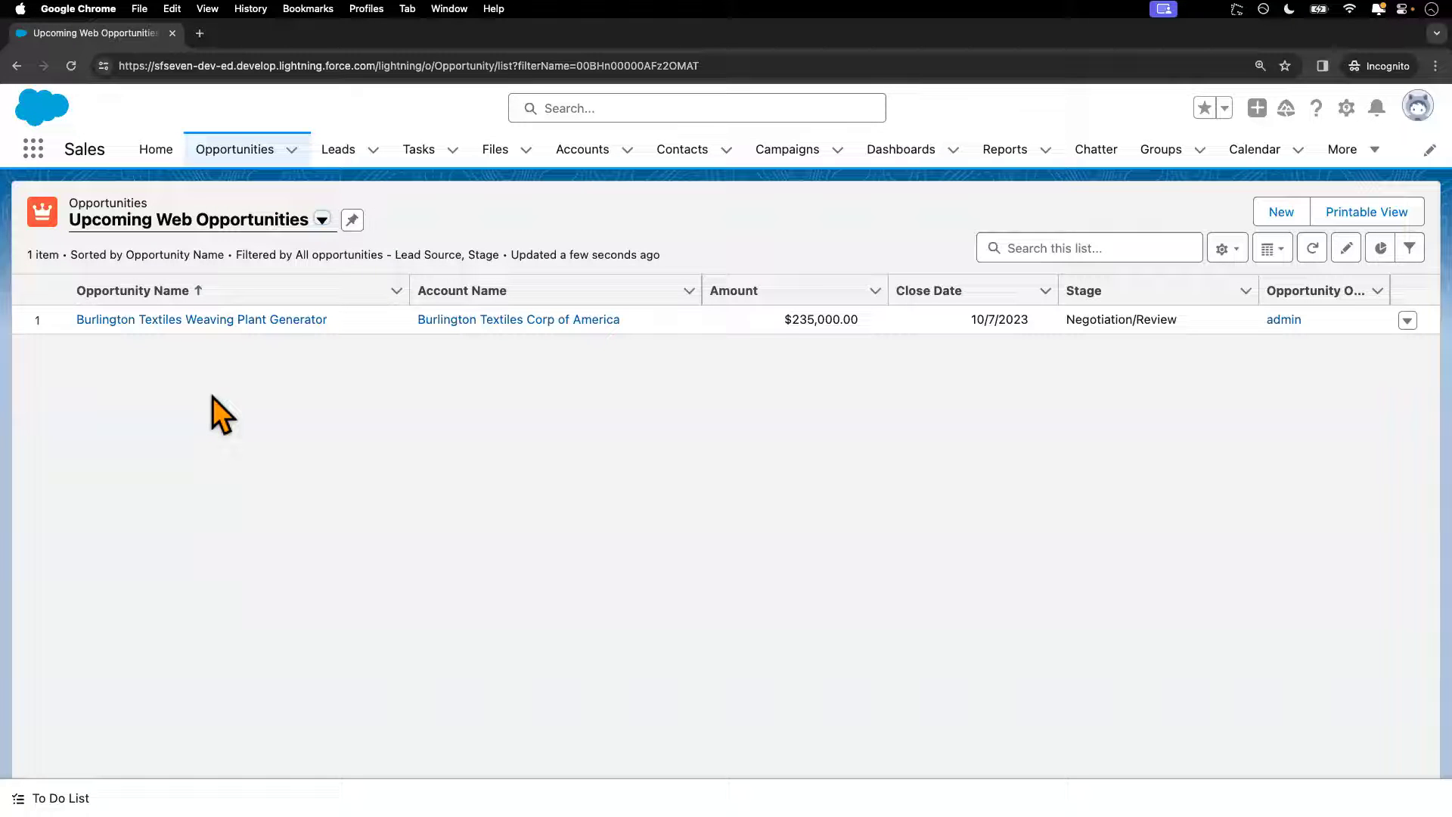
key(ctrl+Right)
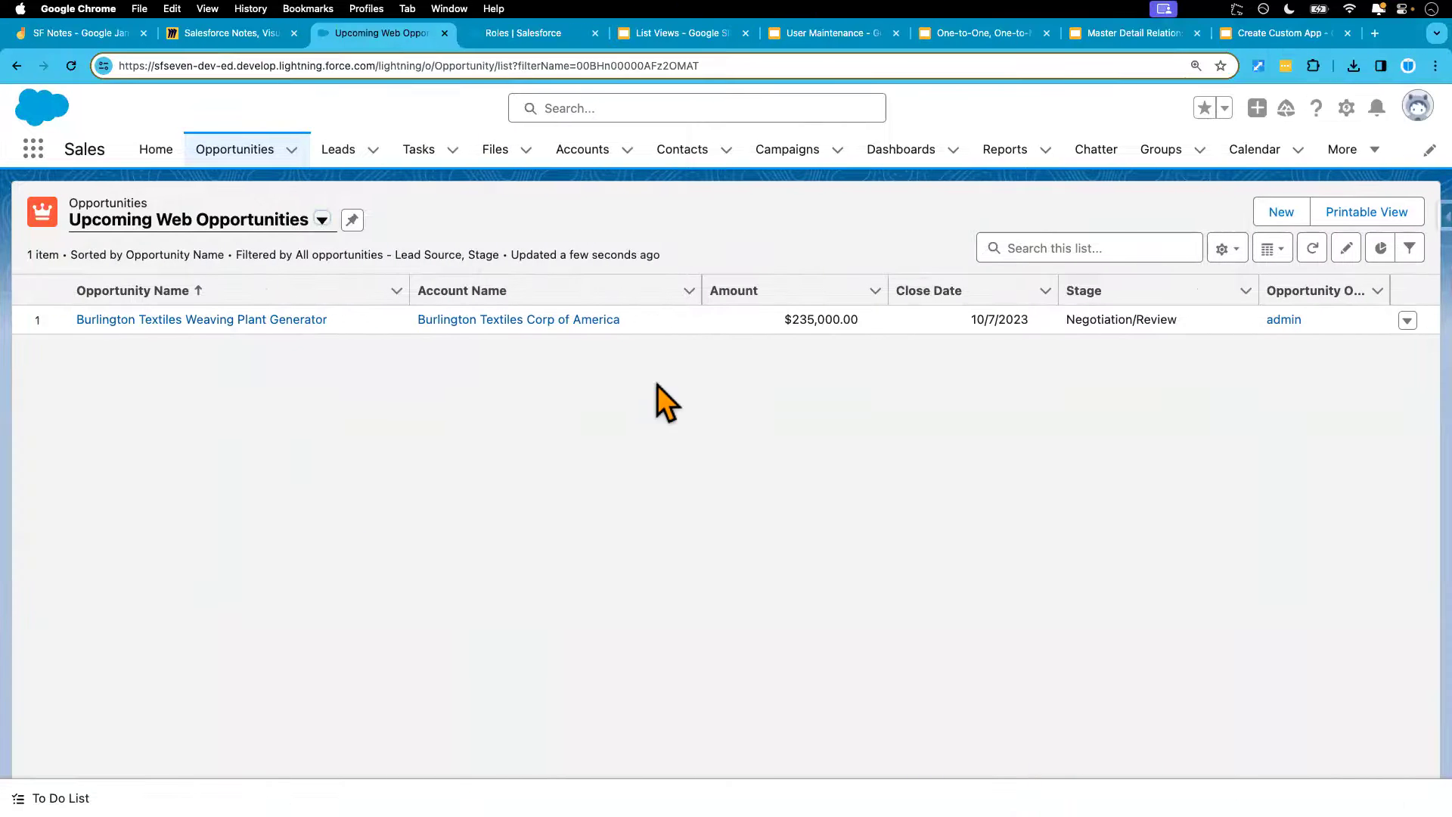
Open Upcoming Web Opportunities' Sharing Settings, try All users, then reselect sharing with groups of users
click(1222, 248)
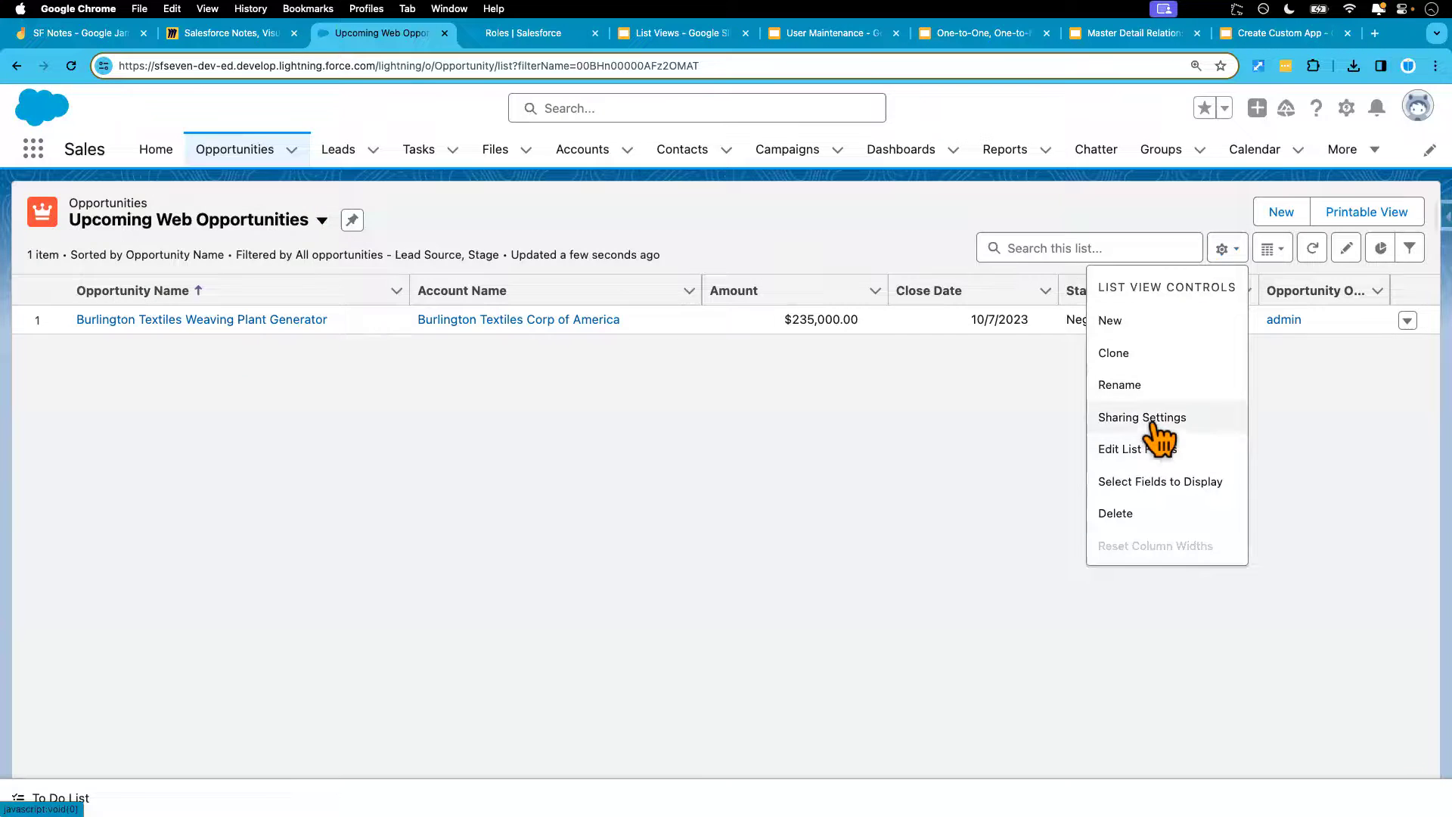
click(1159, 427)
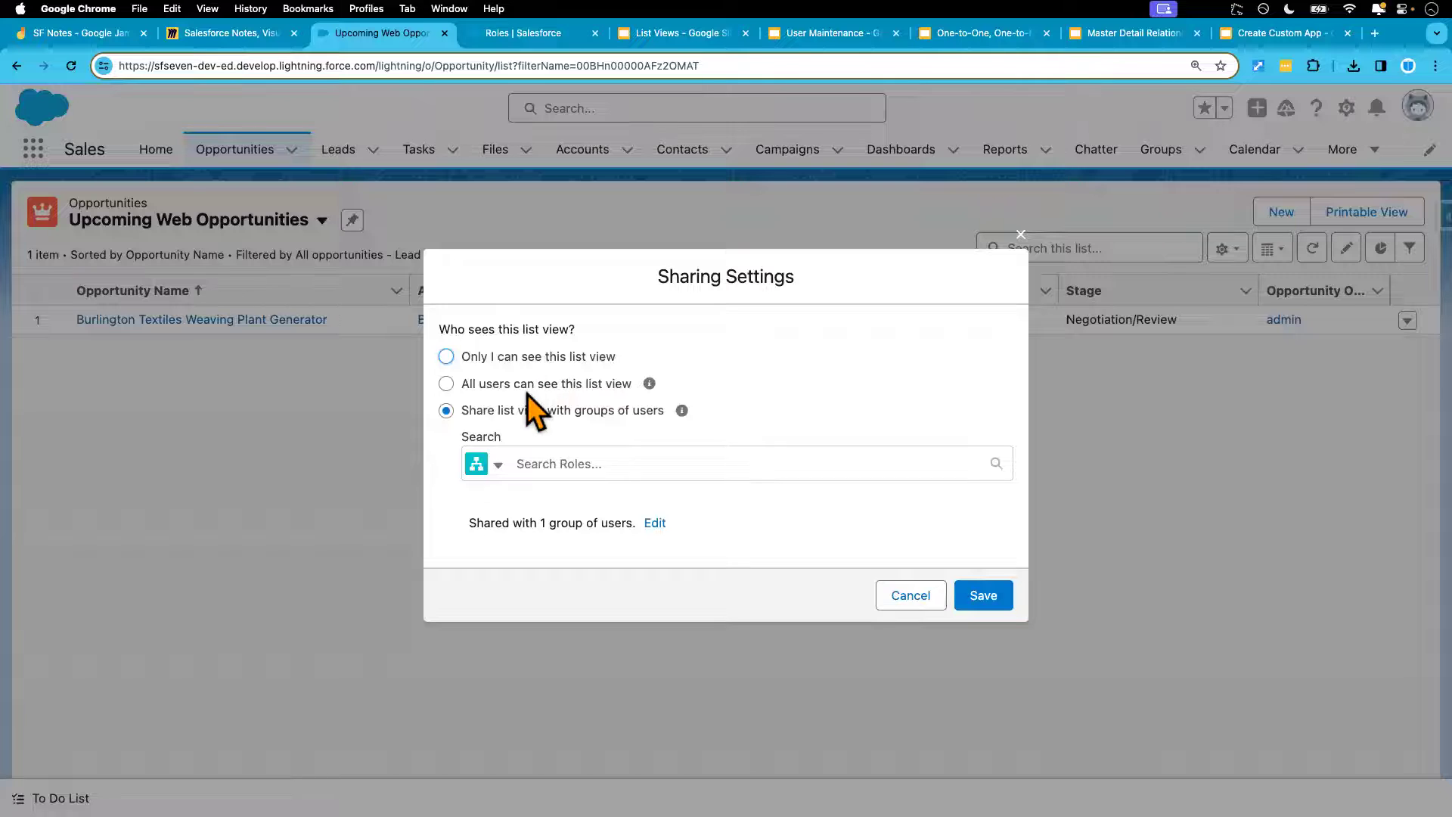
click(446, 383)
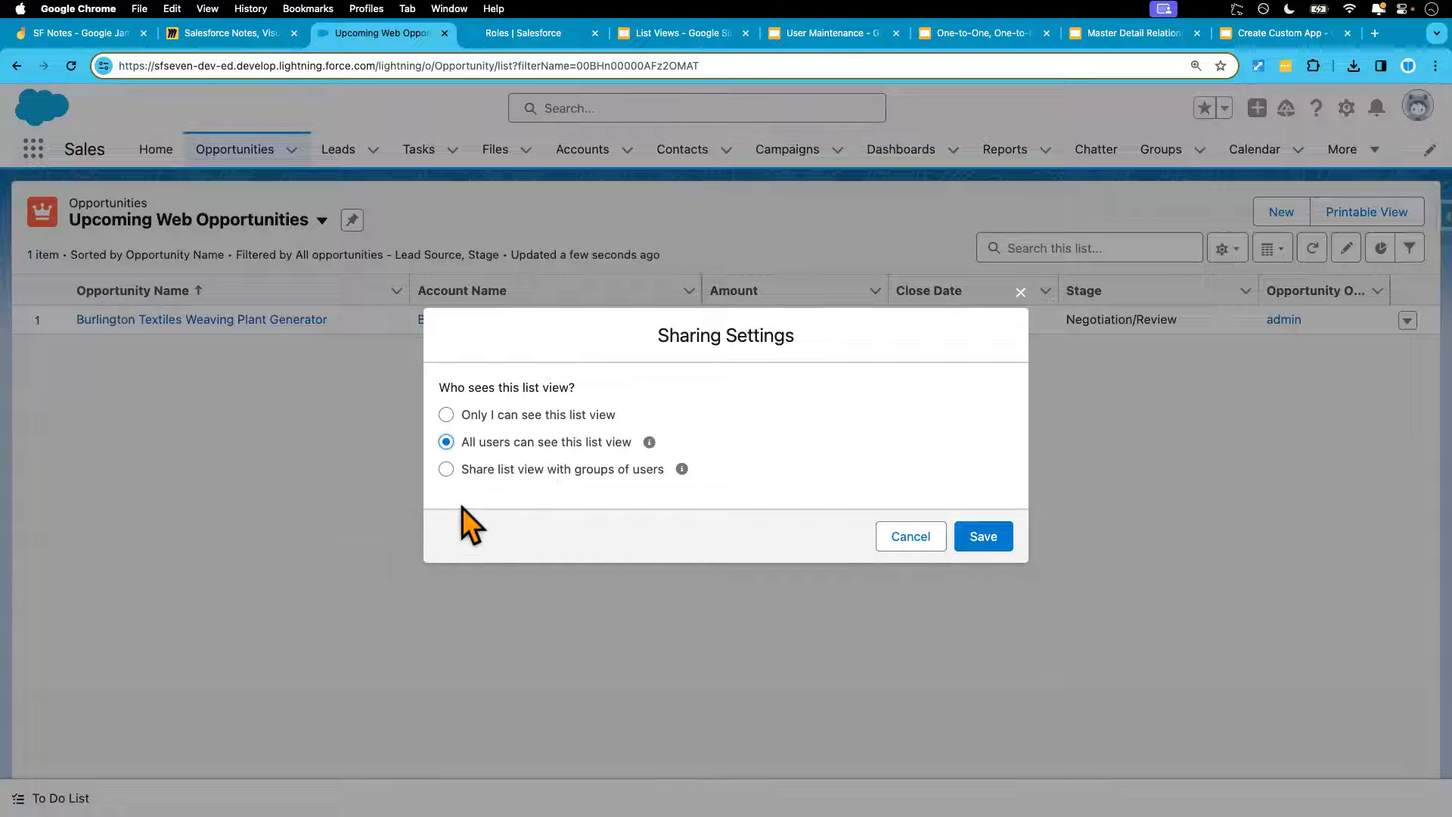
click(447, 472)
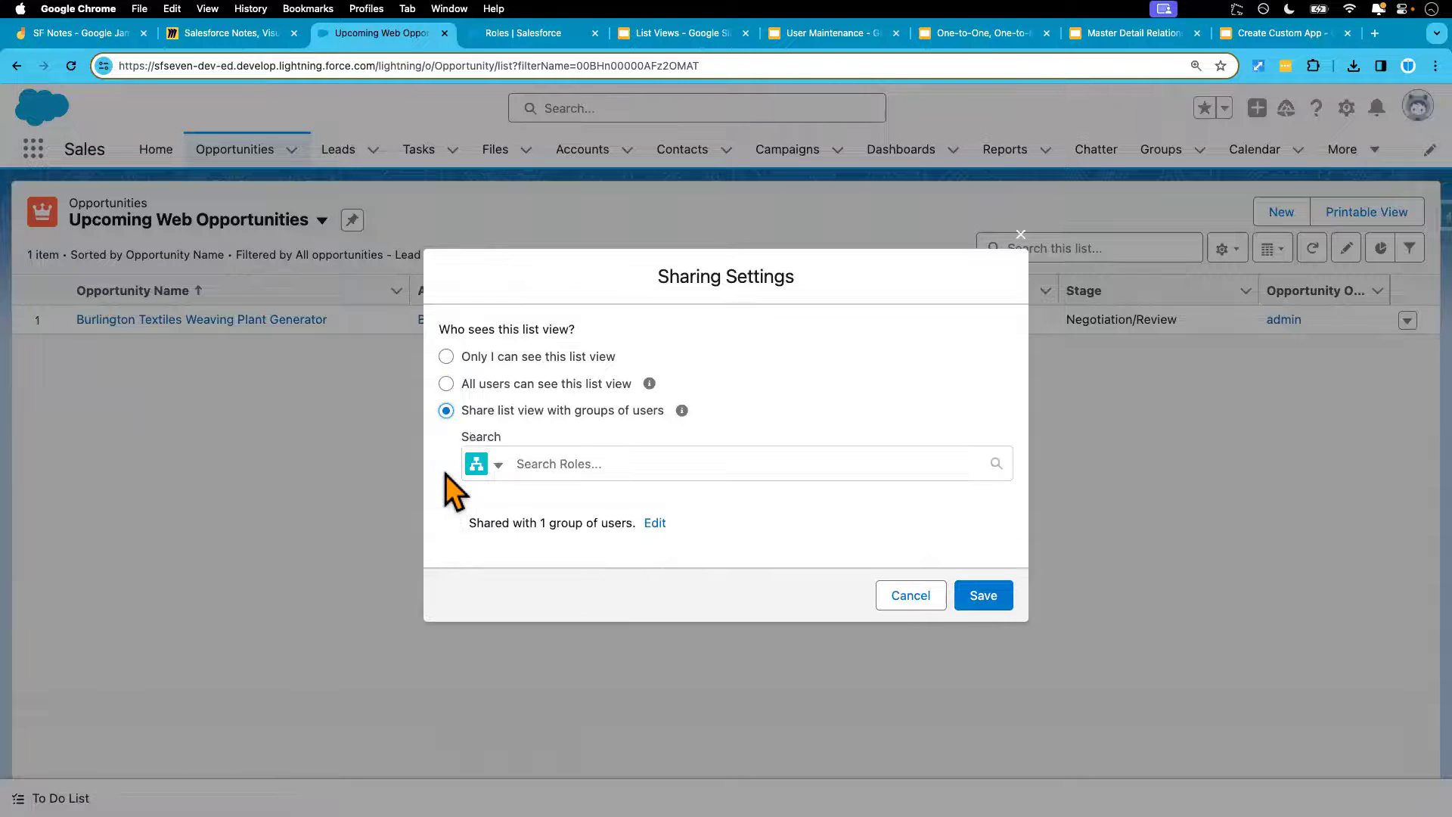
Leave the role options unchanged and switch the audience to 'All users can see this list view'
click(543, 463)
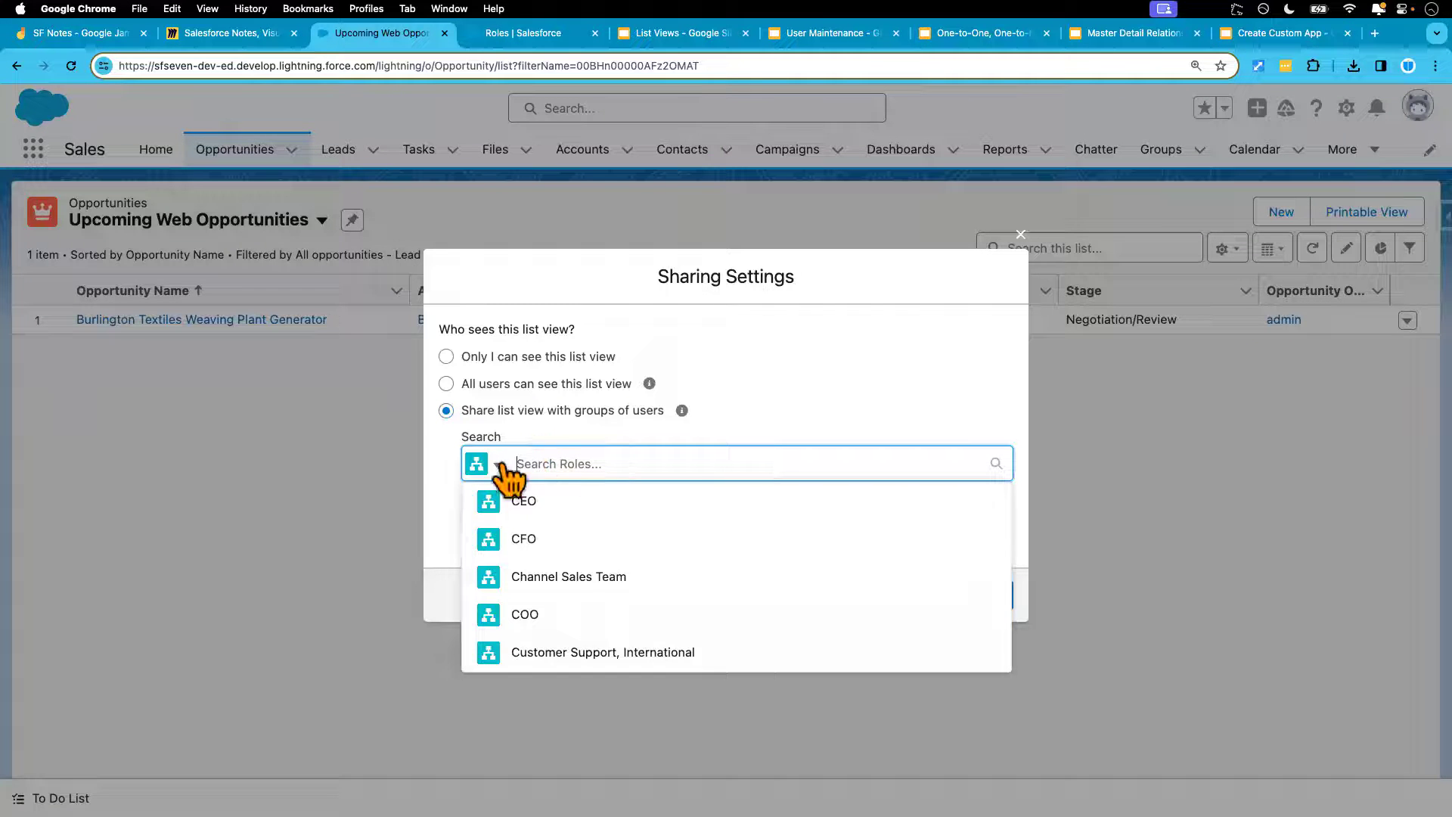
click(500, 464)
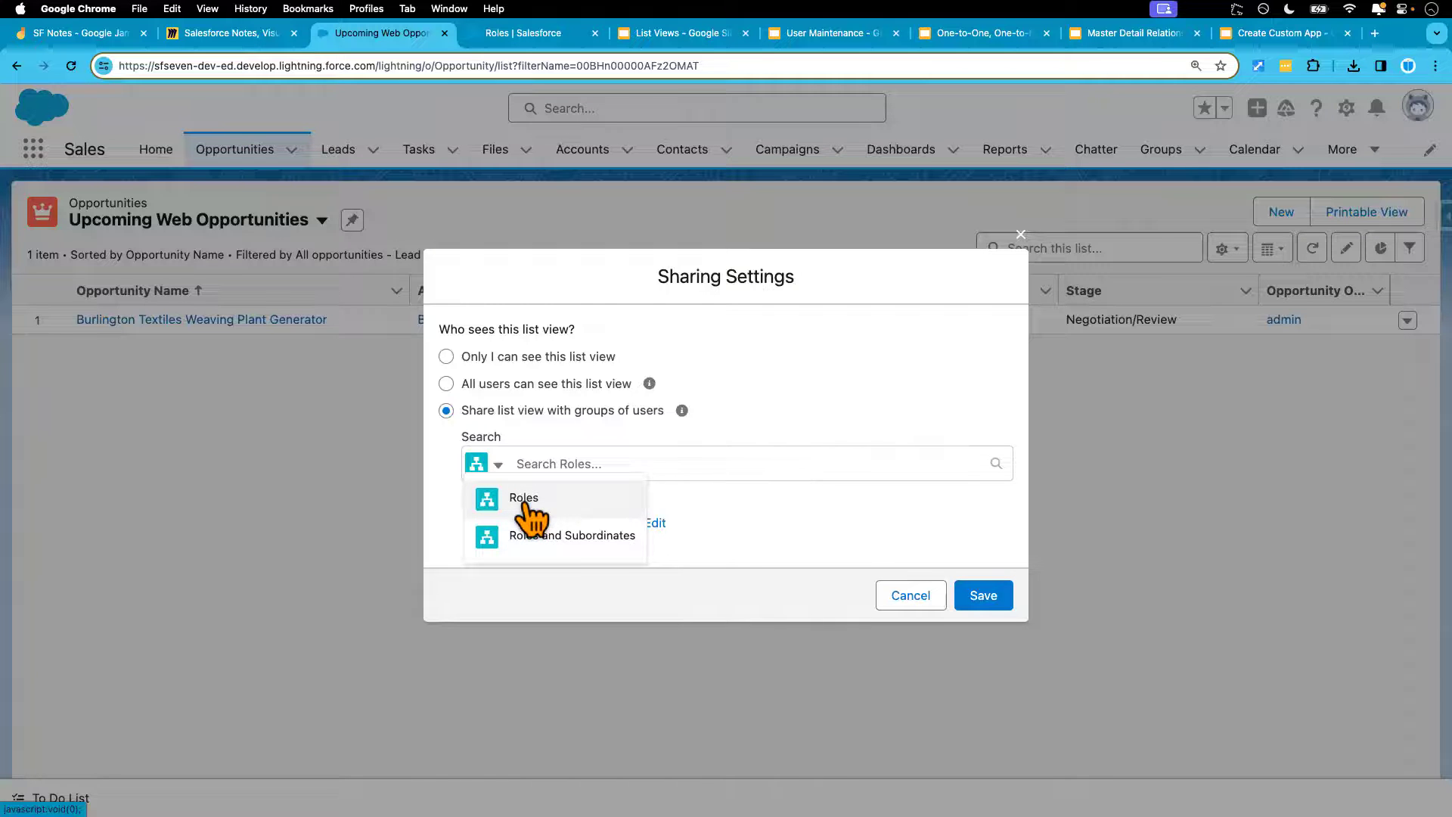
click(725, 510)
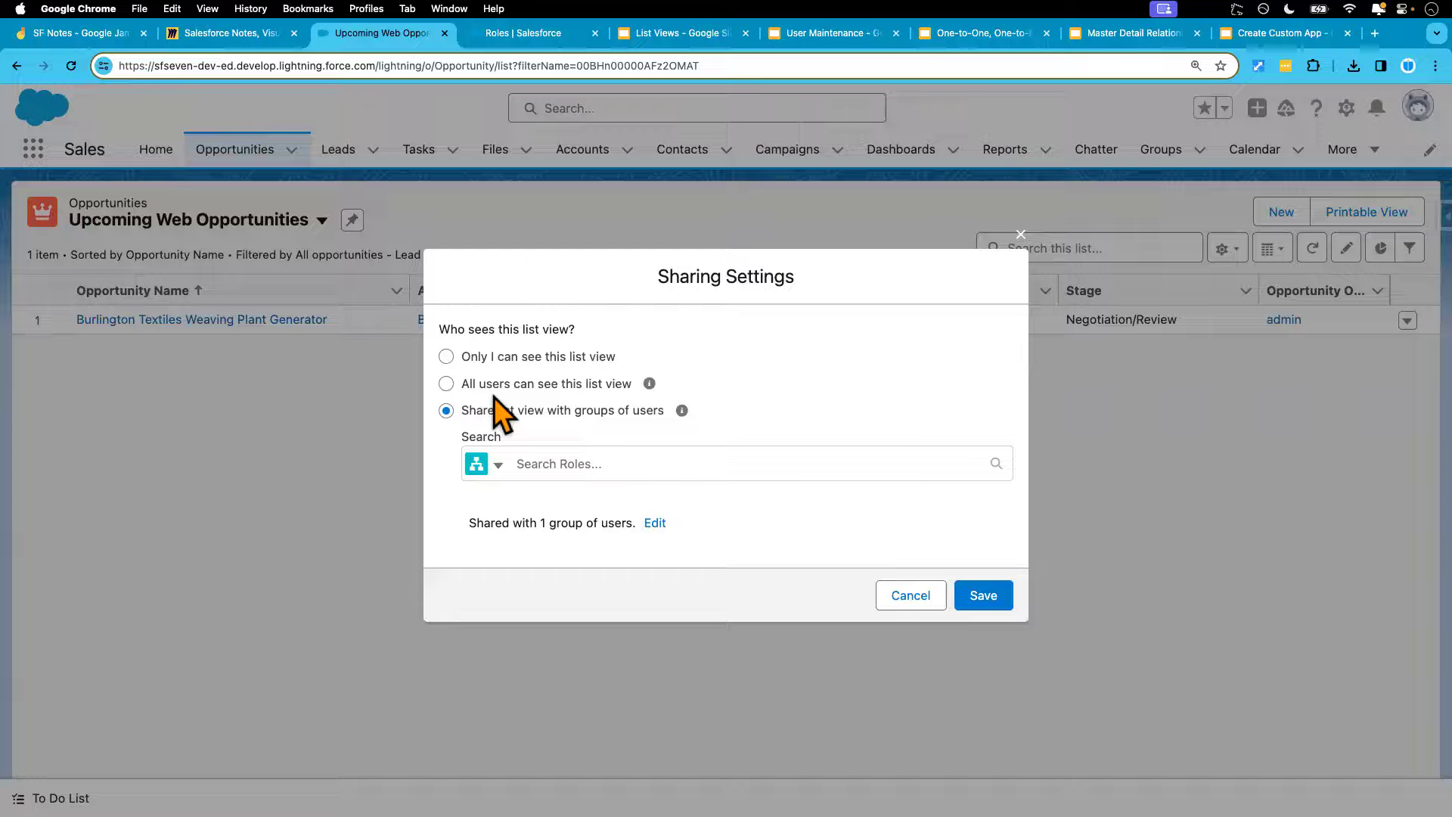
click(447, 384)
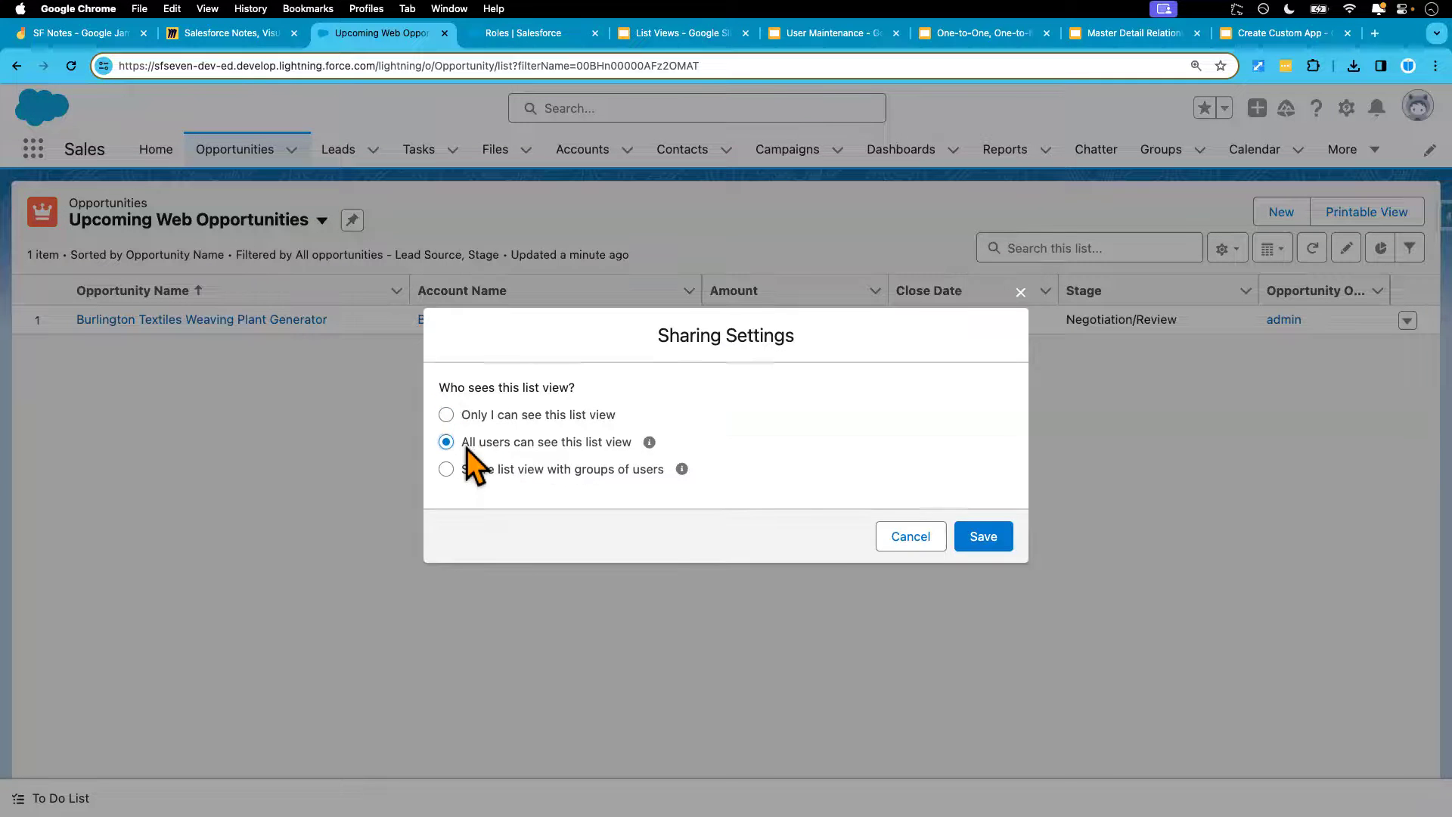